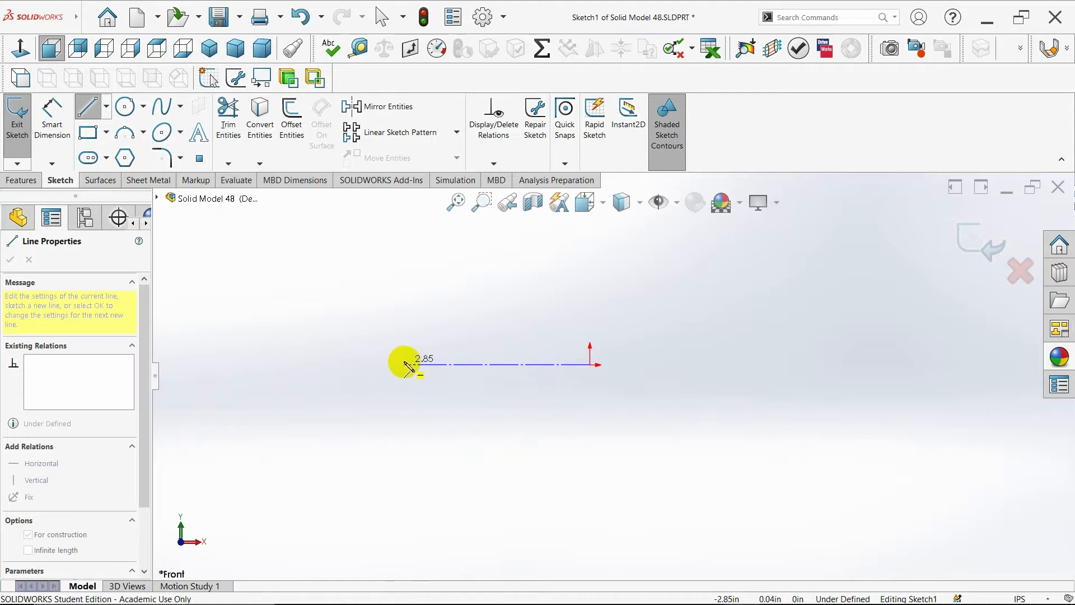
# - Finish the horizontal centerline about 2.85 in left of the origin, then draw a vertical centerline upward from the origin
pyautogui.click(393, 365)
pyautogui.press('Escape')
pyautogui.click(107, 107)
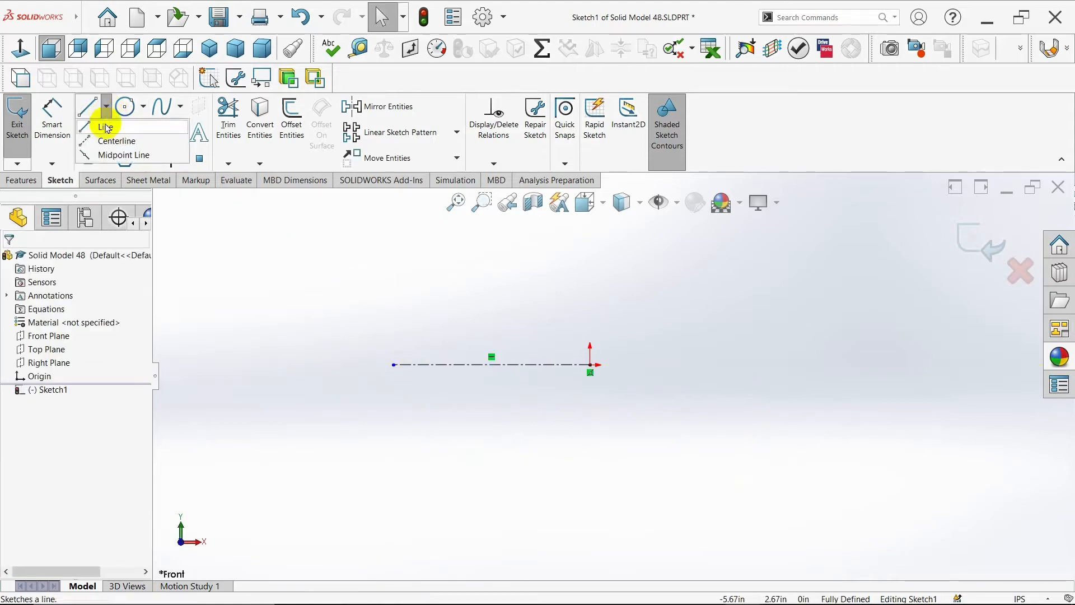
pyautogui.click(105, 132)
pyautogui.moveTo(590, 365); pyautogui.dragTo(590, 240)
pyautogui.press('Escape')
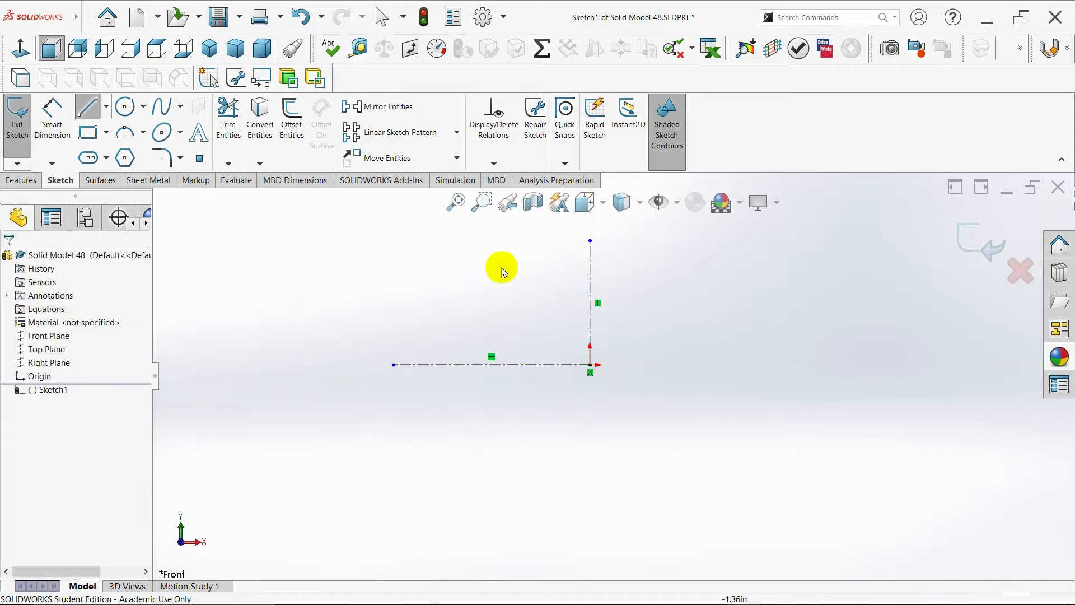
# - Draw another horizontal centerline from the origin extending to the right
pyautogui.click(107, 108)
pyautogui.click(106, 134)
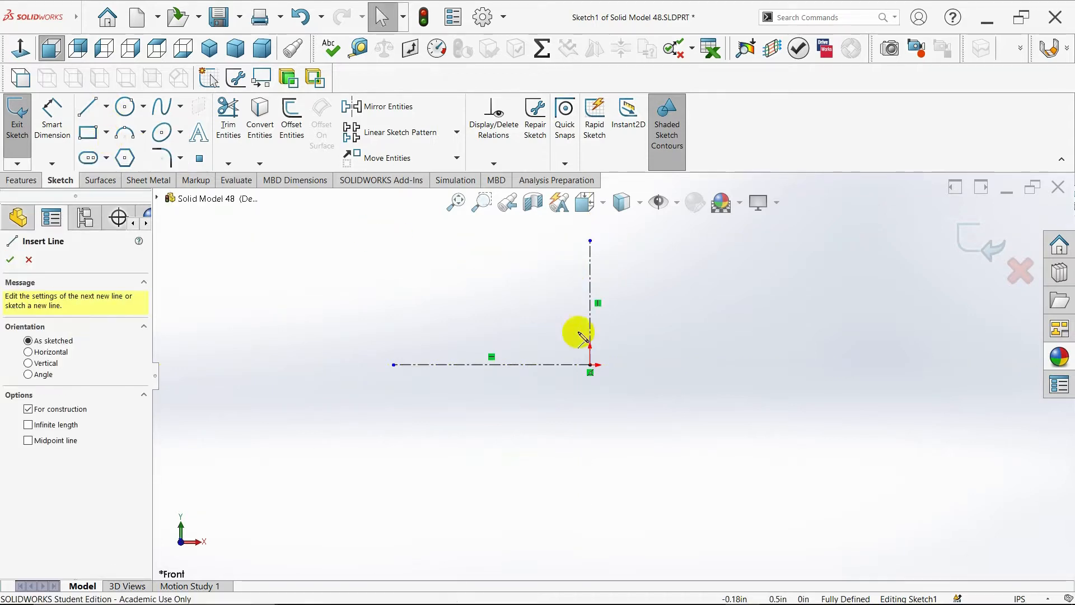
pyautogui.moveTo(590, 365); pyautogui.dragTo(852, 364)
pyautogui.press('Escape')
pyautogui.press('Escape')
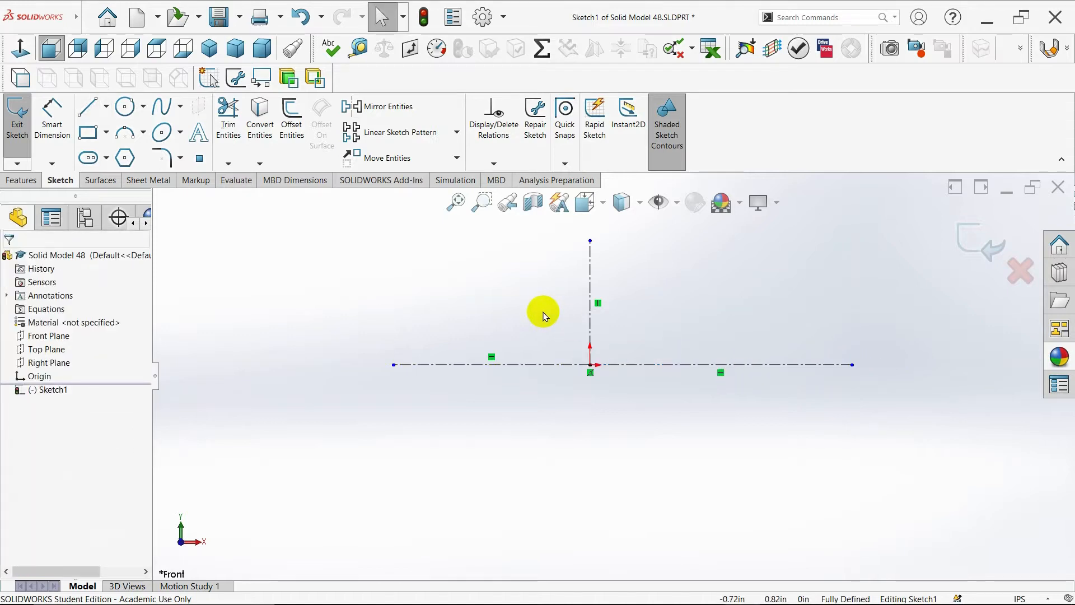
# - Draw a horizontal line about 2.73 in long from the origin to the left along the centerline
pyautogui.scroll(-2, 606, 319)
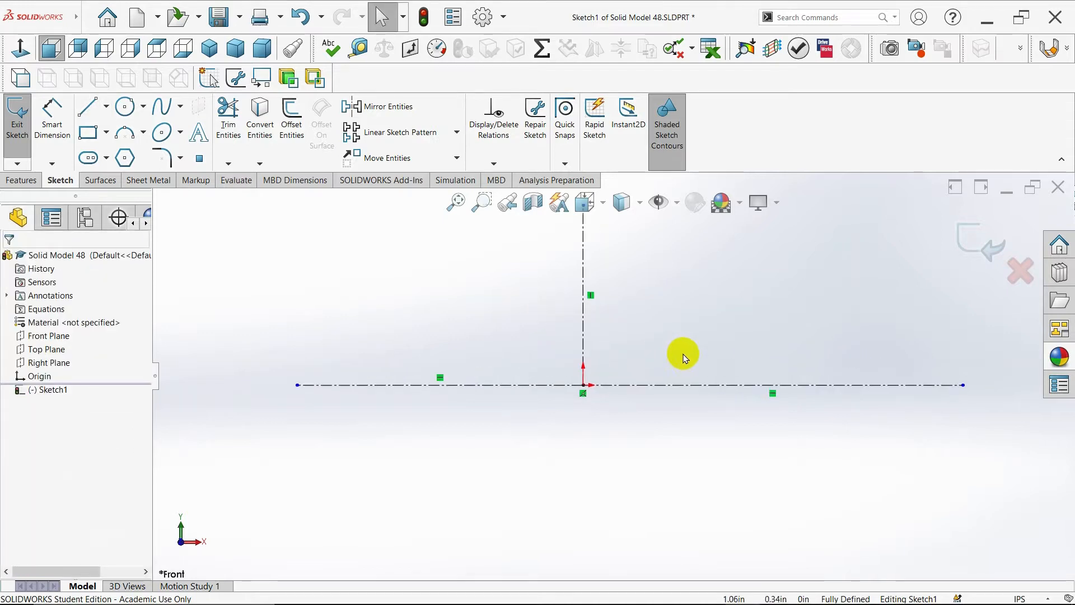
pyautogui.click(92, 112)
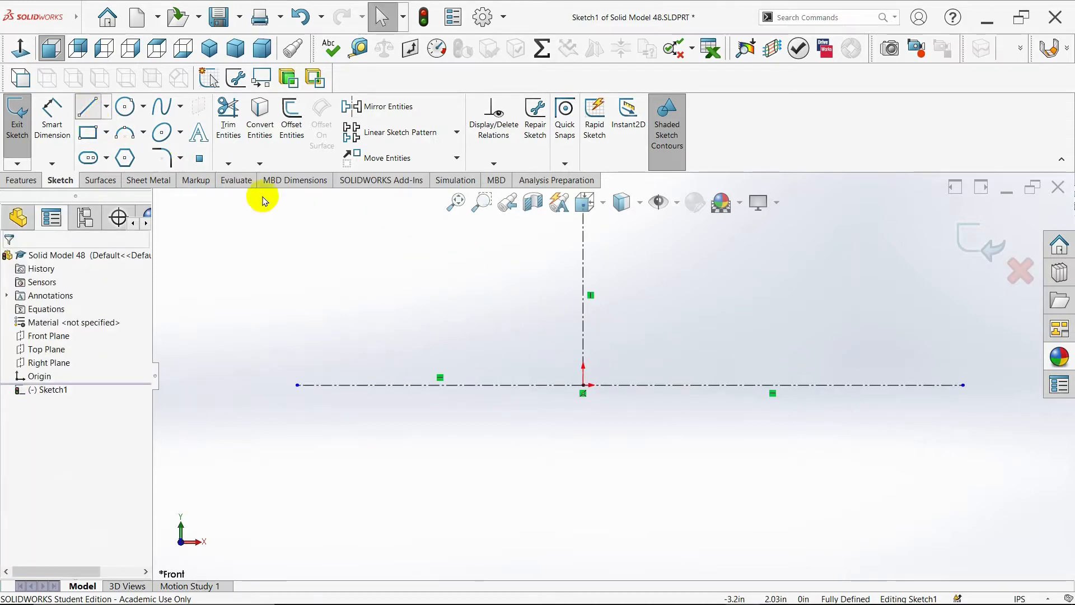
pyautogui.click(583, 386)
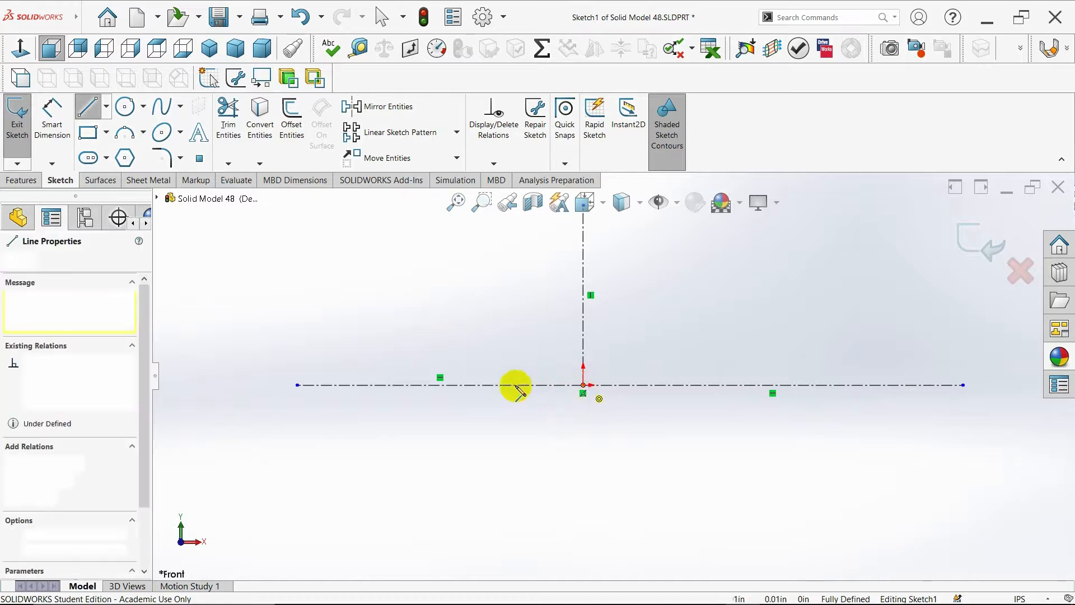
pyautogui.click(325, 385)
pyautogui.press('Escape')
# - Draw a vertical line about 0.57 in up from the origin, then a horizontal line about 0.97 in to the left
pyautogui.click(88, 106)
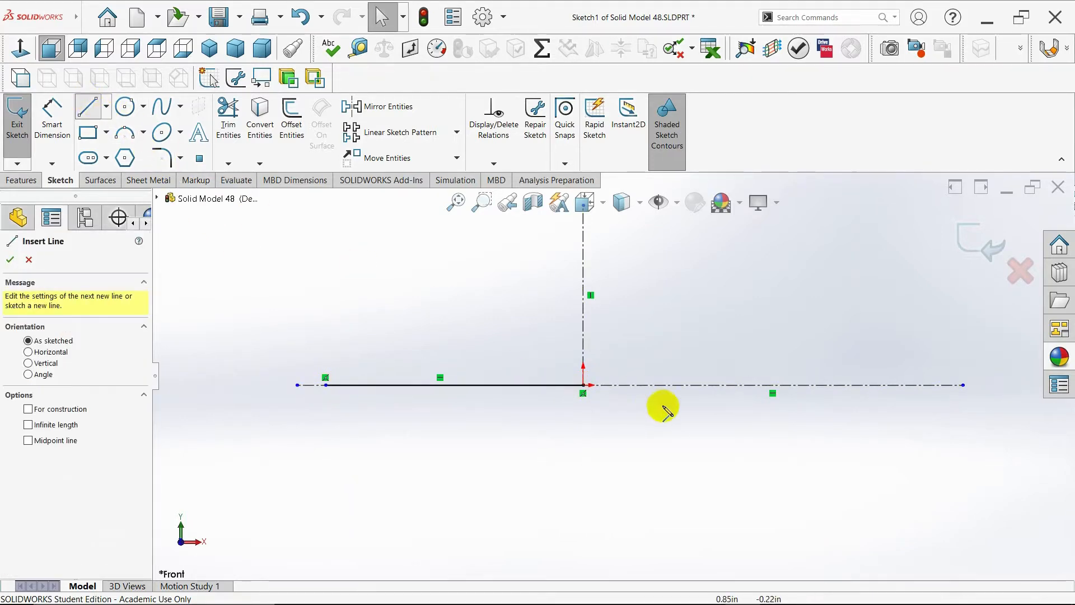
pyautogui.click(583, 385)
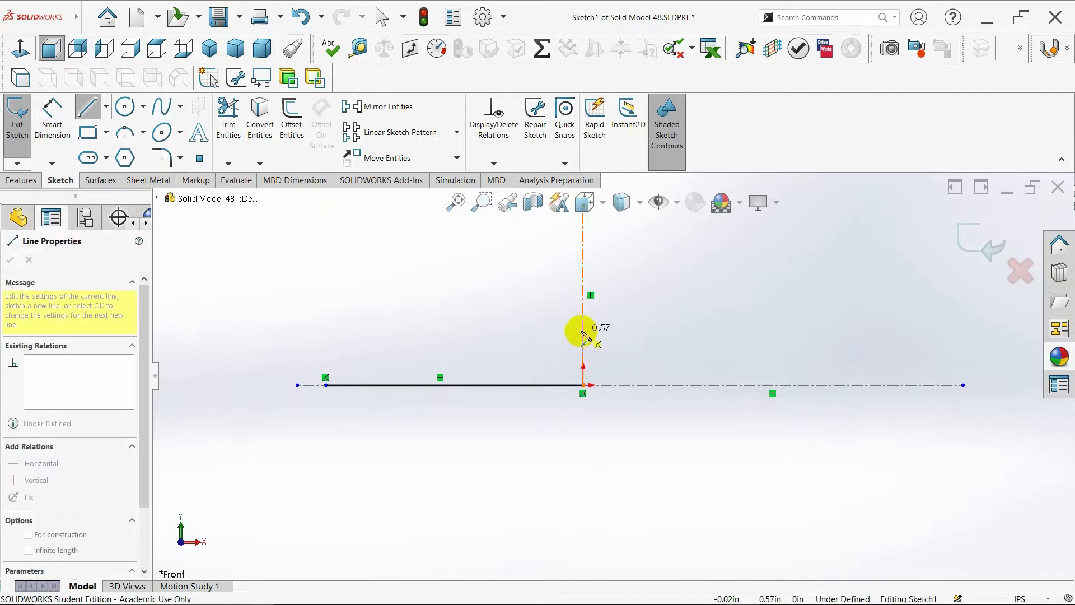
pyautogui.click(583, 330)
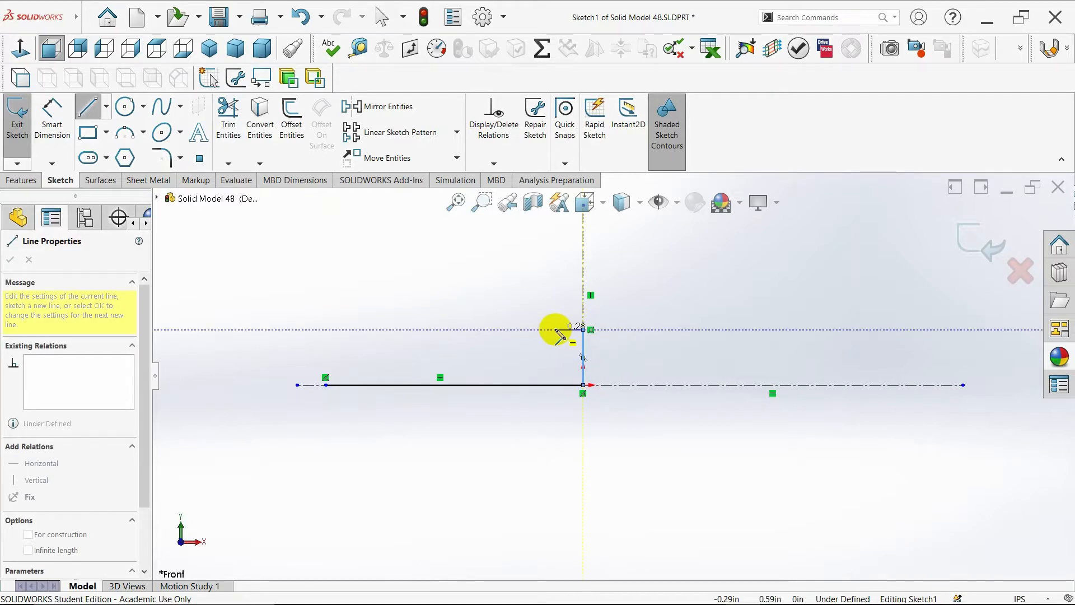
pyautogui.click(491, 329)
pyautogui.press('Escape')
# - Continue with a slightly sloped line about 1.63 in to the left and a short downward segment at its end
pyautogui.click(88, 107)
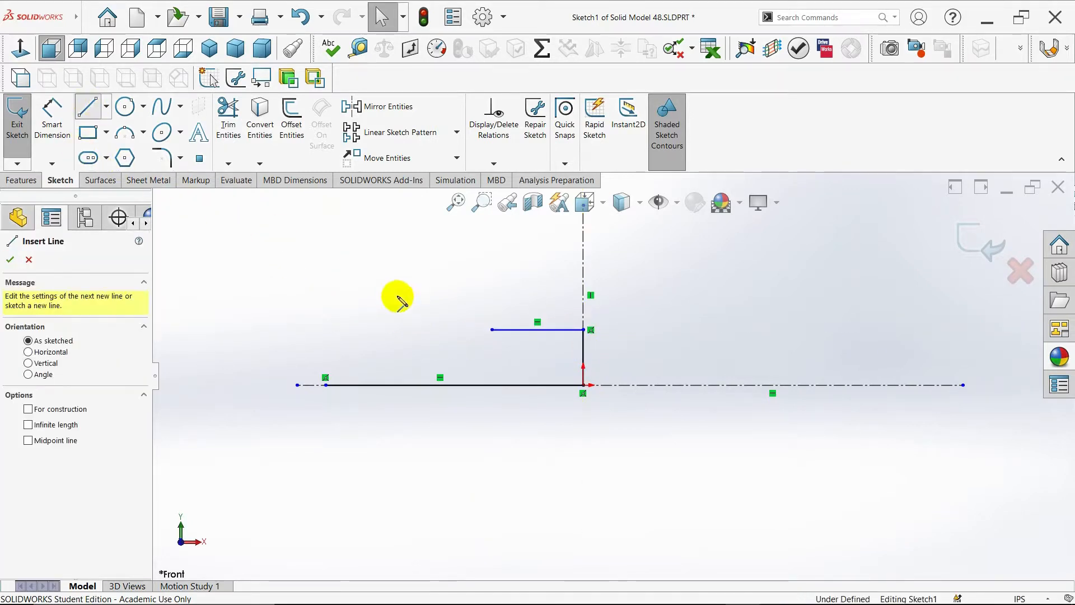
pyautogui.click(492, 329)
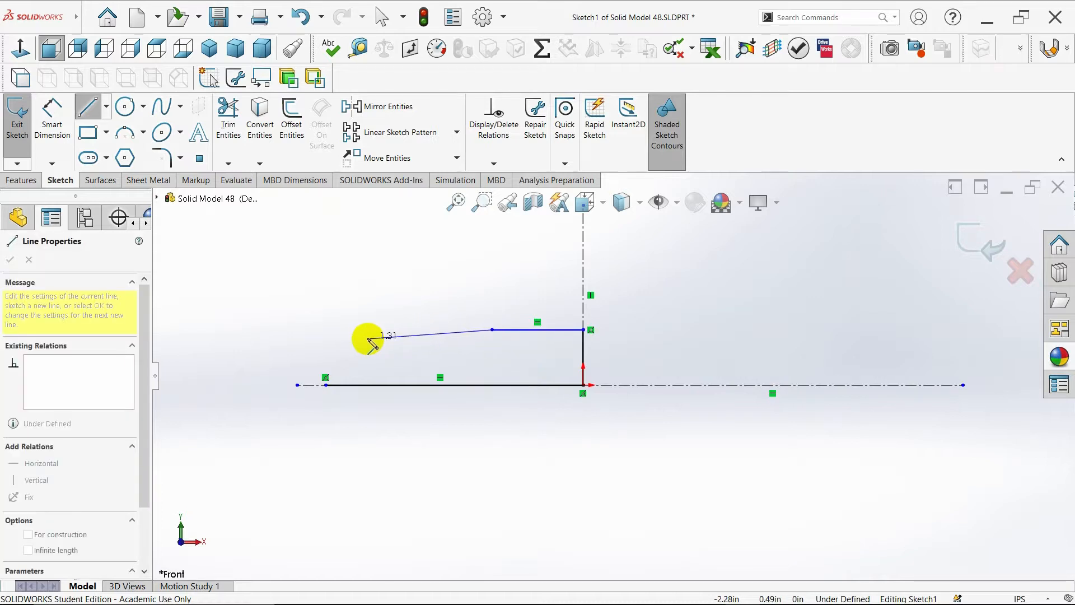
pyautogui.click(338, 339)
pyautogui.click(339, 351)
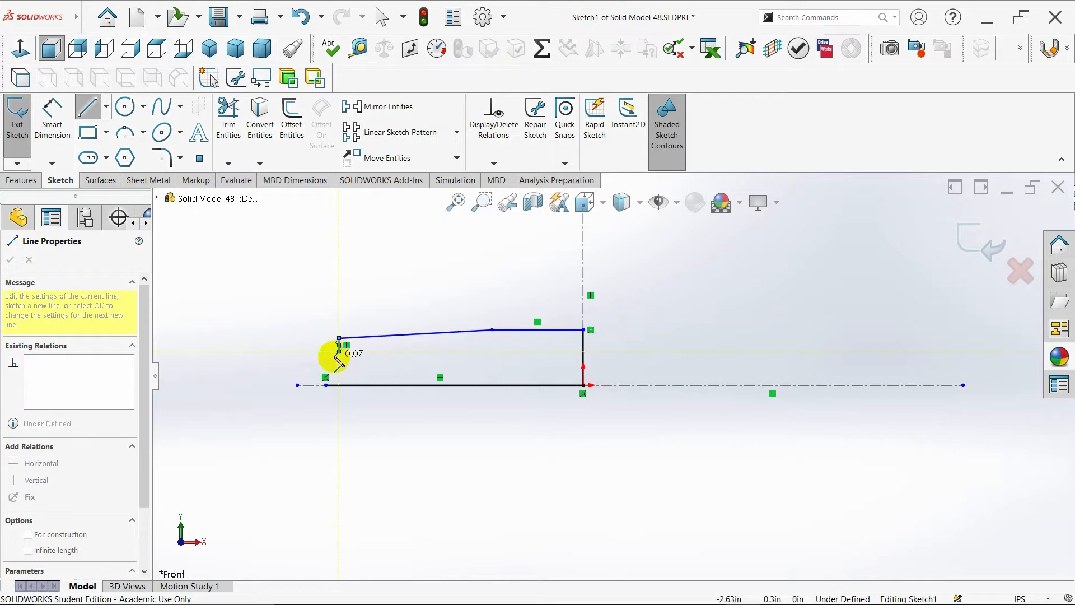
pyautogui.press('Escape')
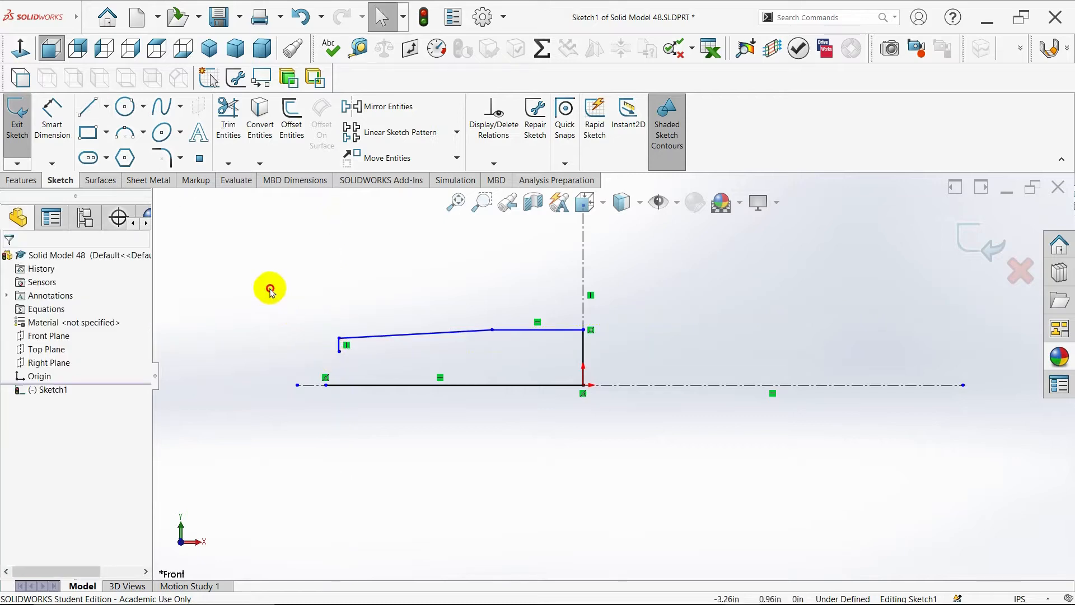
pyautogui.click(124, 132)
pyautogui.moveTo(325, 384); pyautogui.dragTo(338, 358)
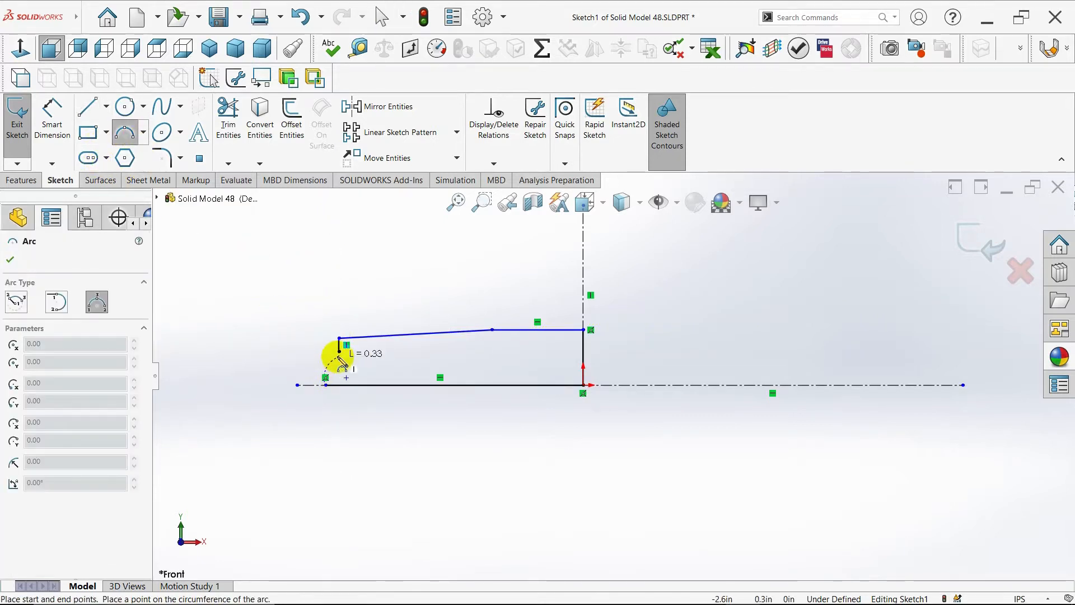
pyautogui.press('Escape')
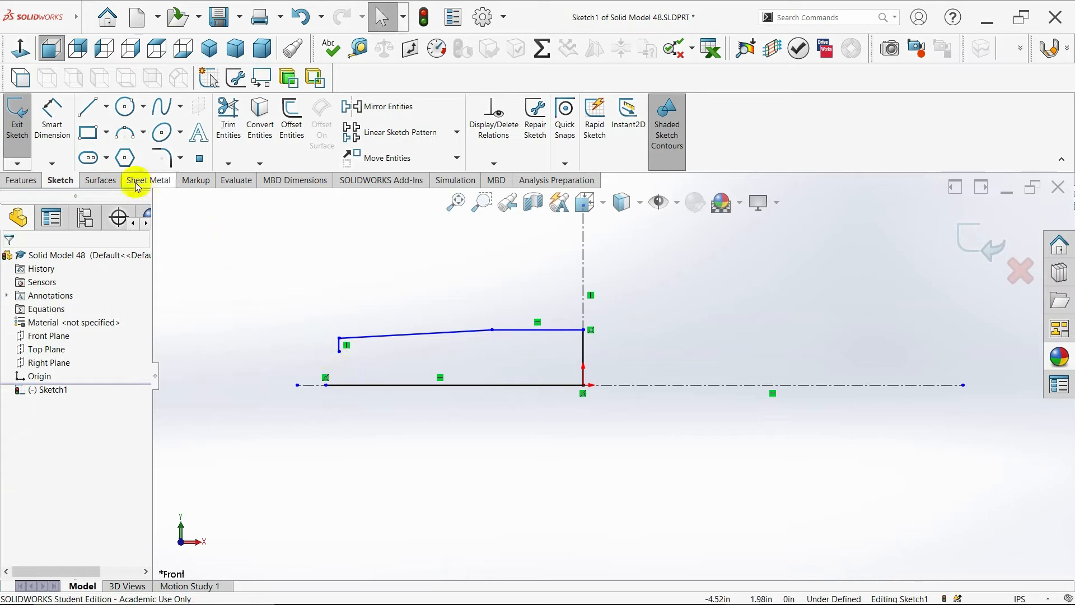
# - Draw an arc connecting the bottom line's left end to the short segment's end, closing the profile
pyautogui.click(124, 133)
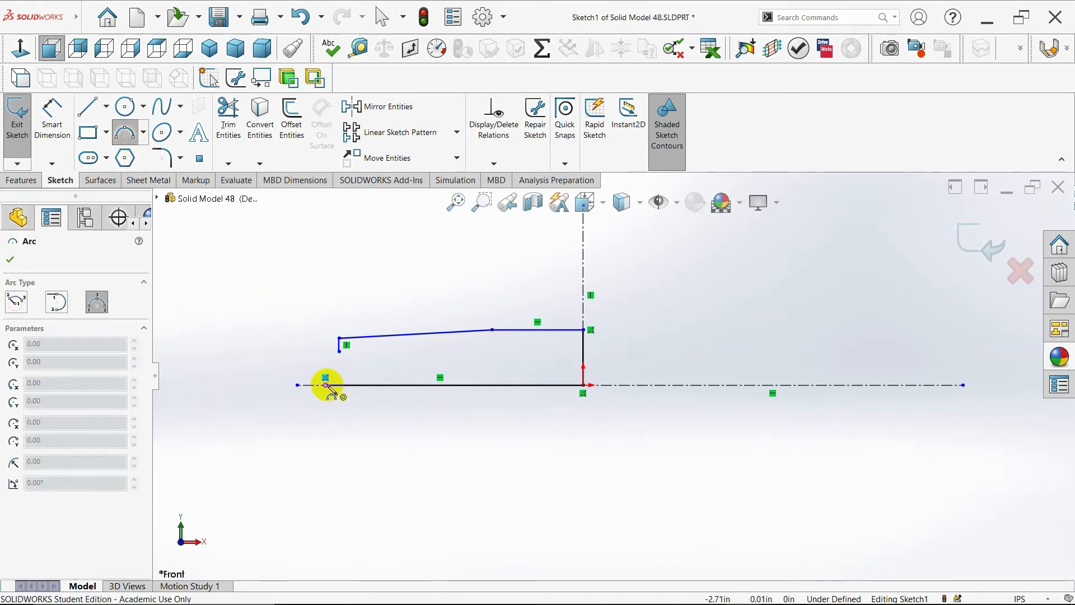
pyautogui.moveTo(326, 385); pyautogui.dragTo(328, 382)
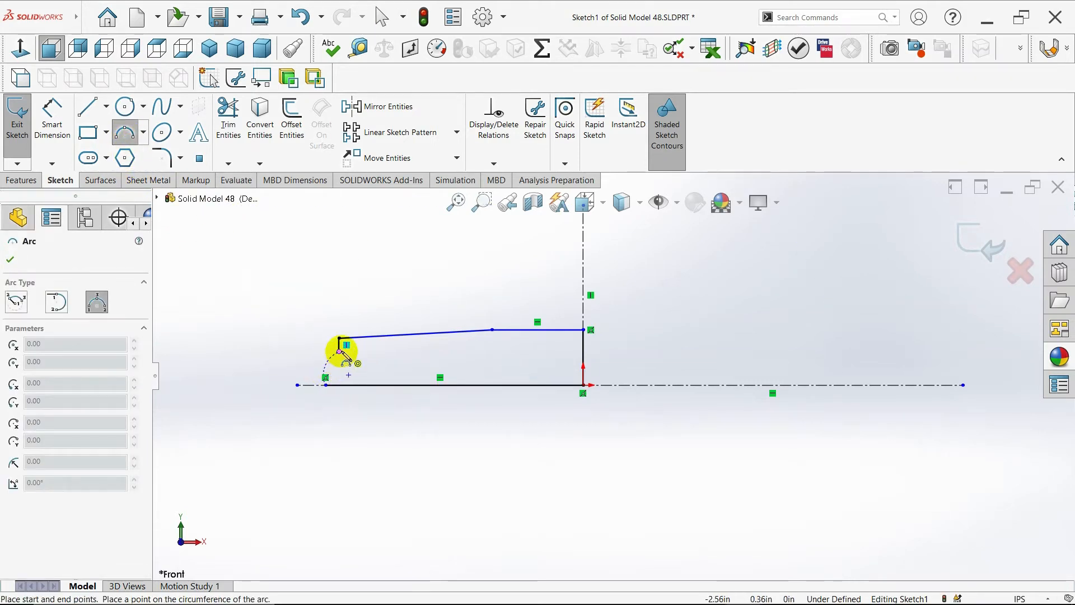
pyautogui.click(338, 358)
pyautogui.press('Escape')
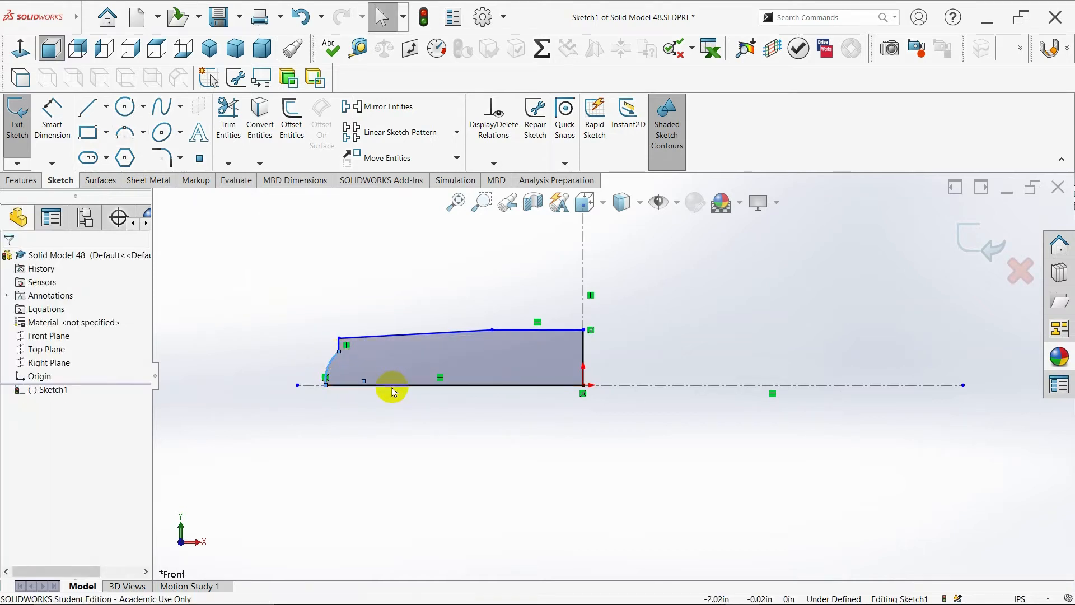
pyautogui.click(50, 114)
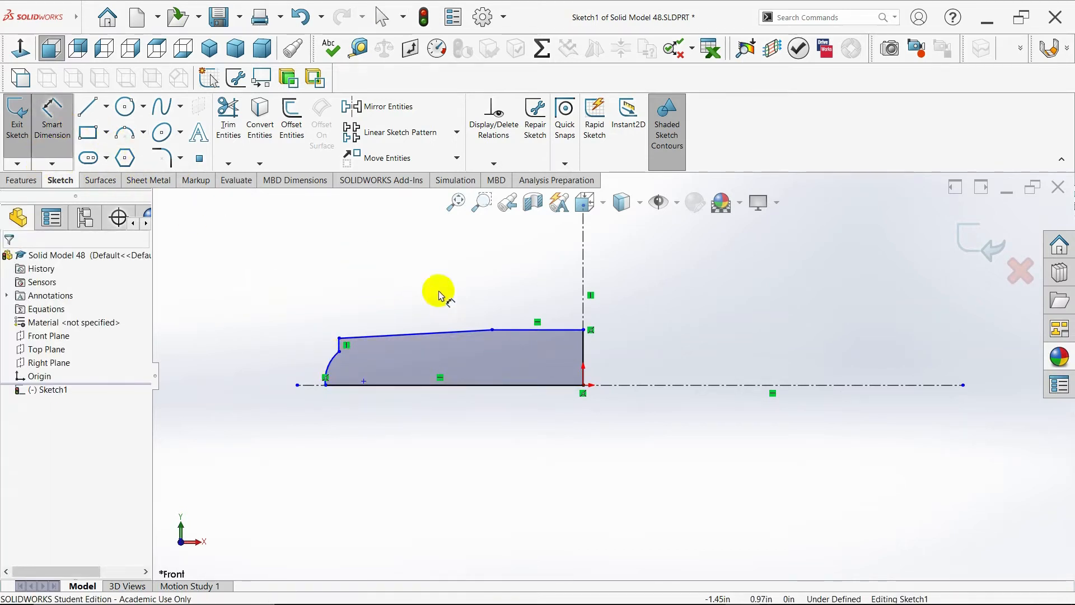
pyautogui.click(583, 353)
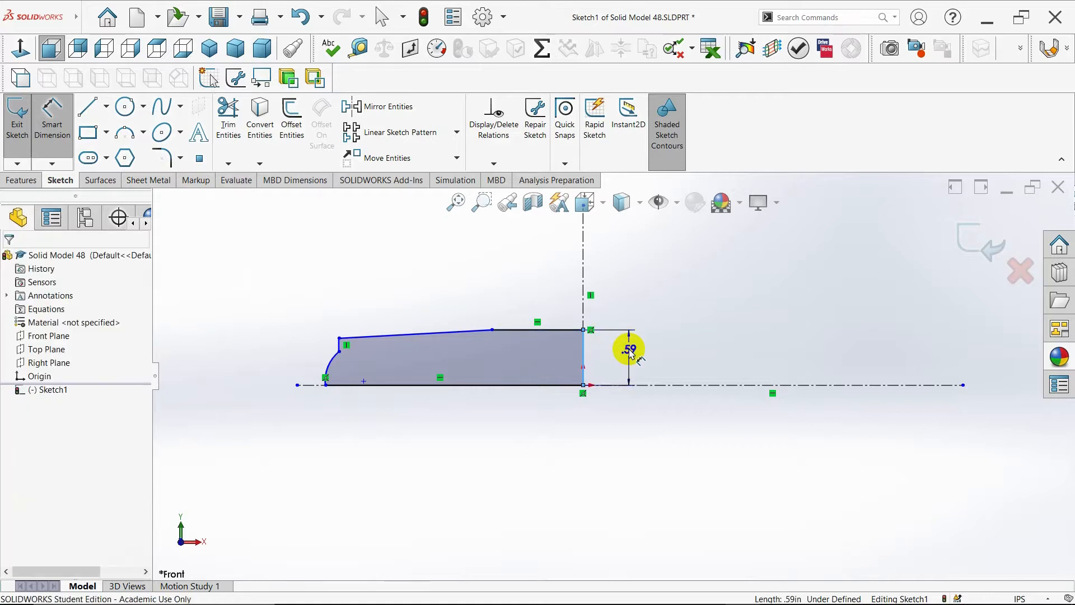
pyautogui.click(627, 348)
pyautogui.press('BackSpace')
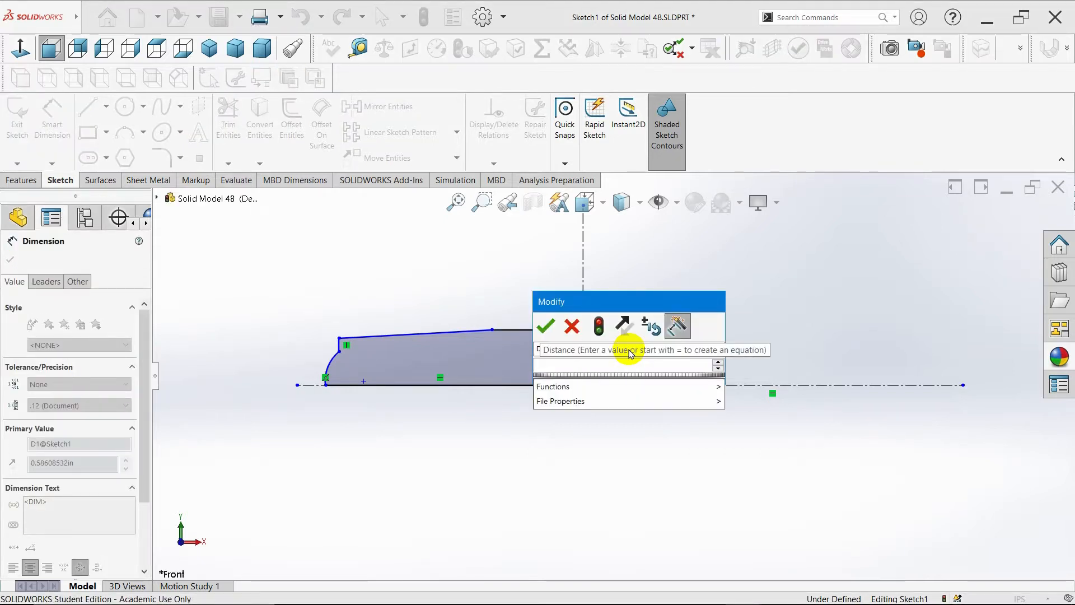
pyautogui.click(571, 326)
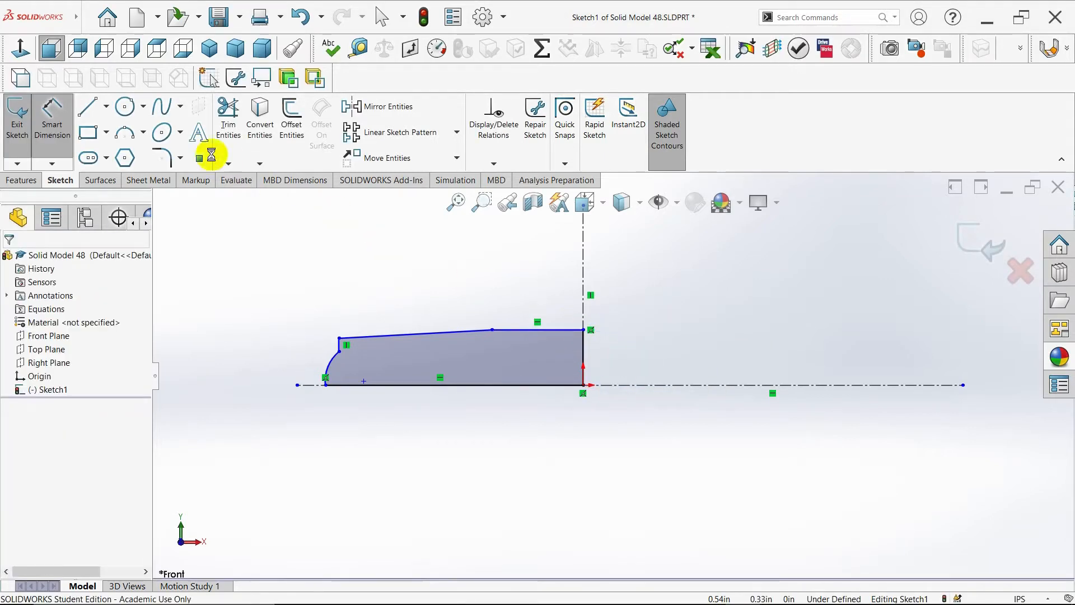
# - Dimension the top right corner to the horizontal centerline as a diameter and set it to 0.39 in
pyautogui.click(49, 125)
pyautogui.click(51, 120)
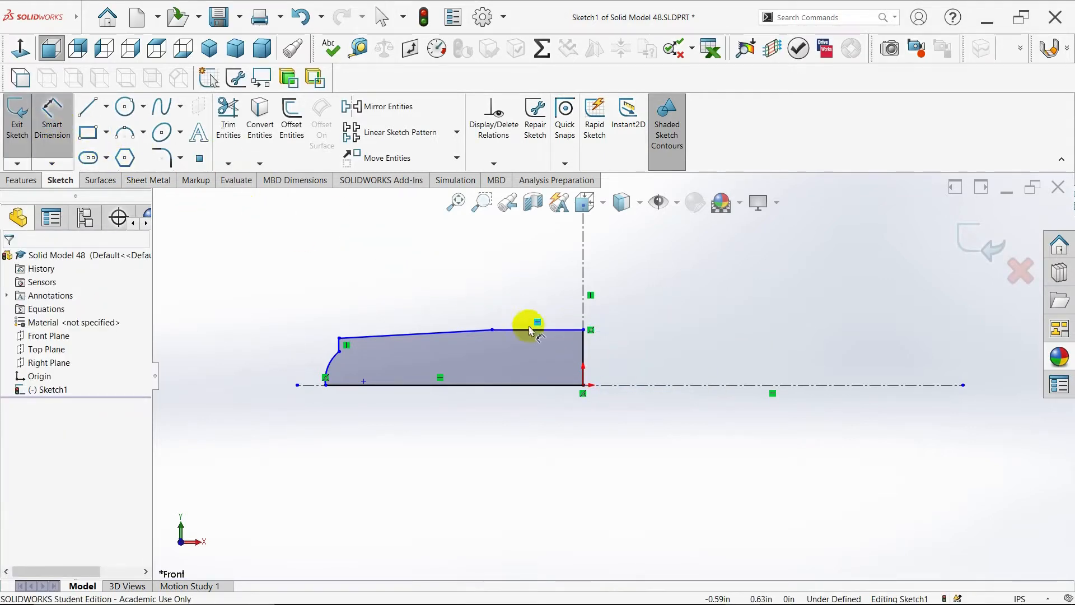
pyautogui.click(584, 343)
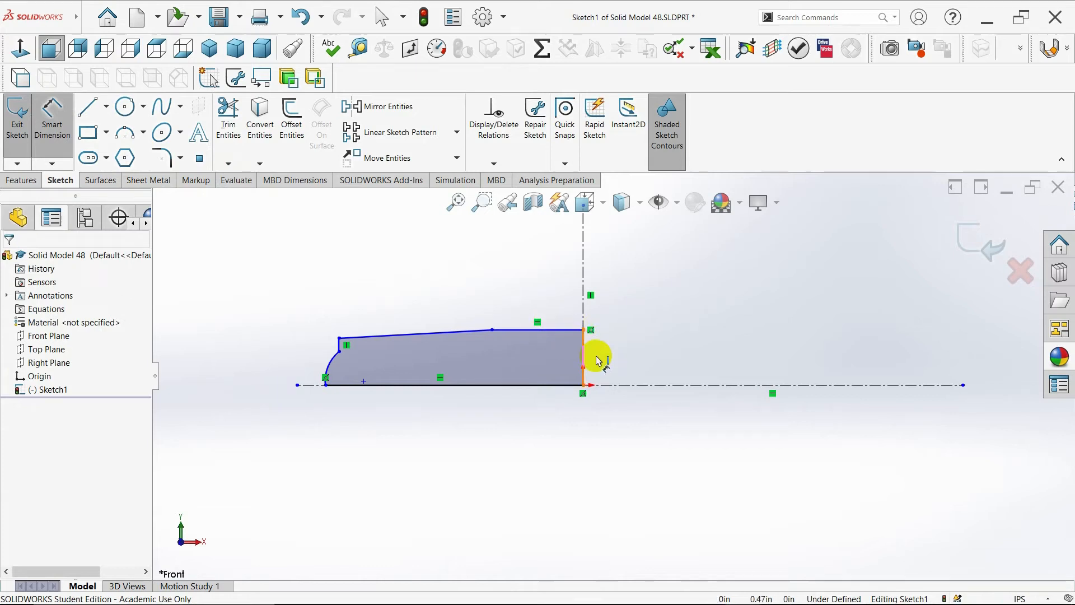
pyautogui.click(637, 385)
pyautogui.press('Escape')
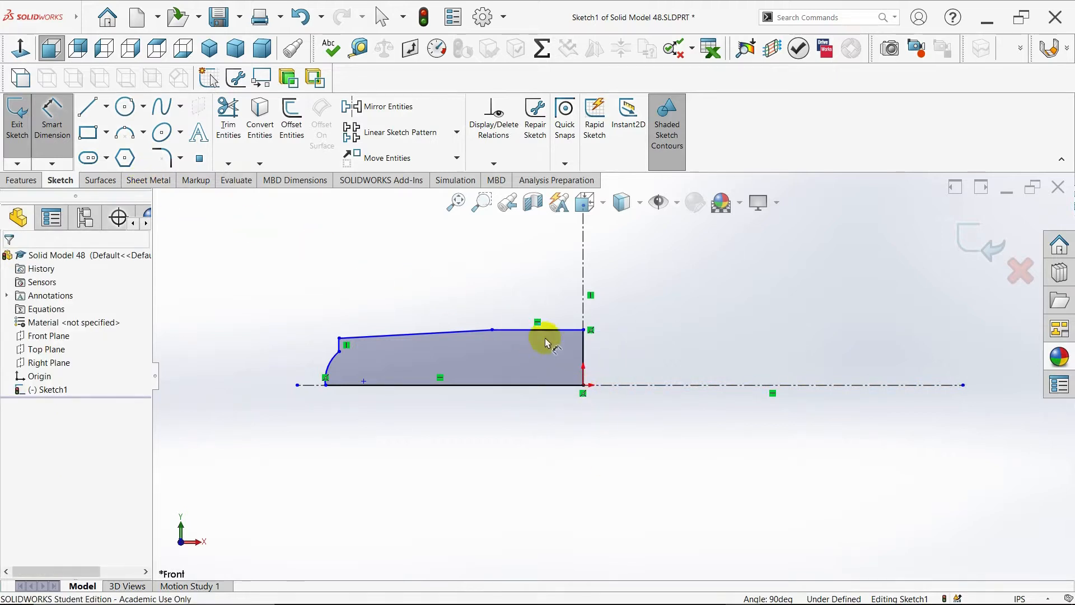
pyautogui.click(584, 333)
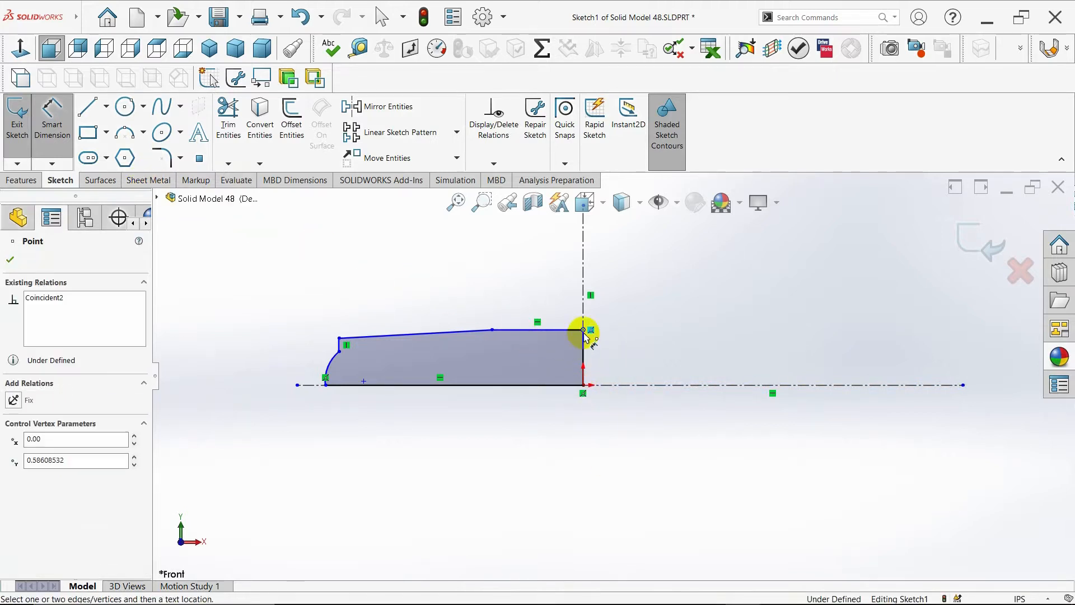
pyautogui.click(615, 386)
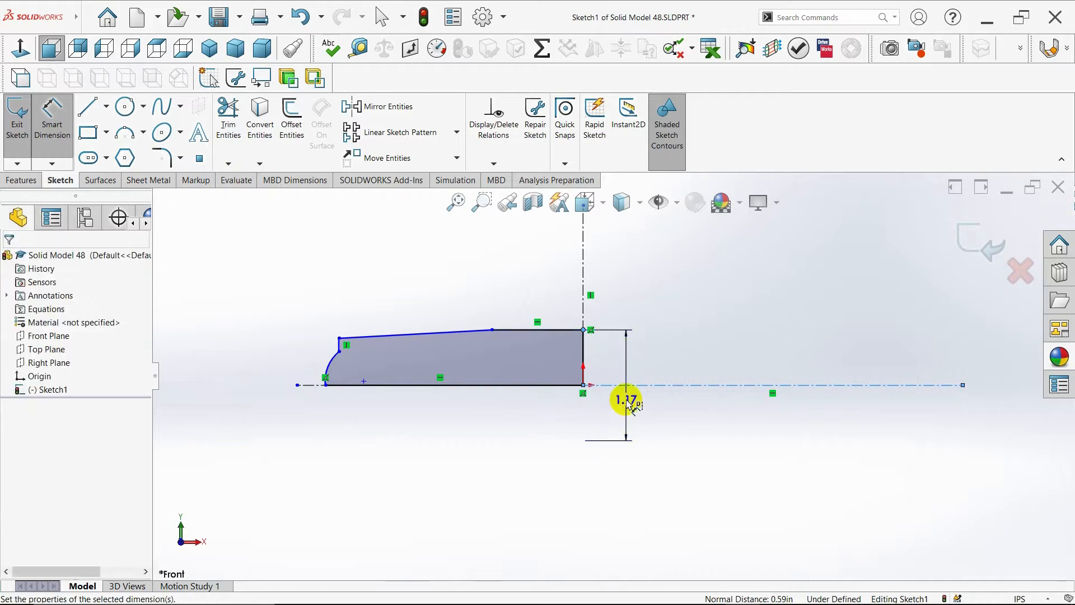
pyautogui.click(627, 401)
pyautogui.press('BackSpace')
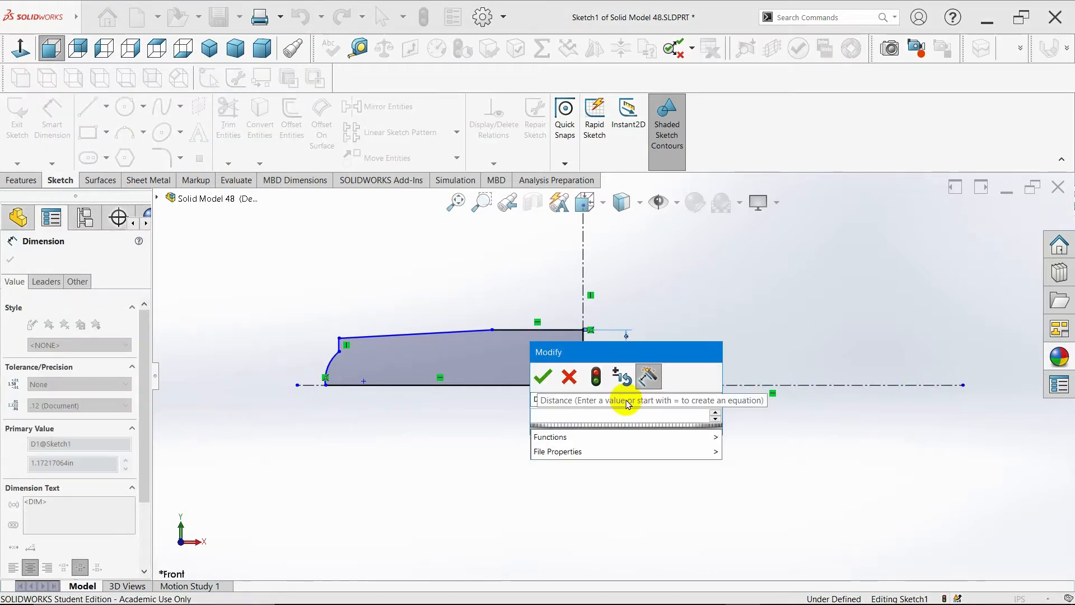
pyautogui.write('.39')
pyautogui.press('Return')
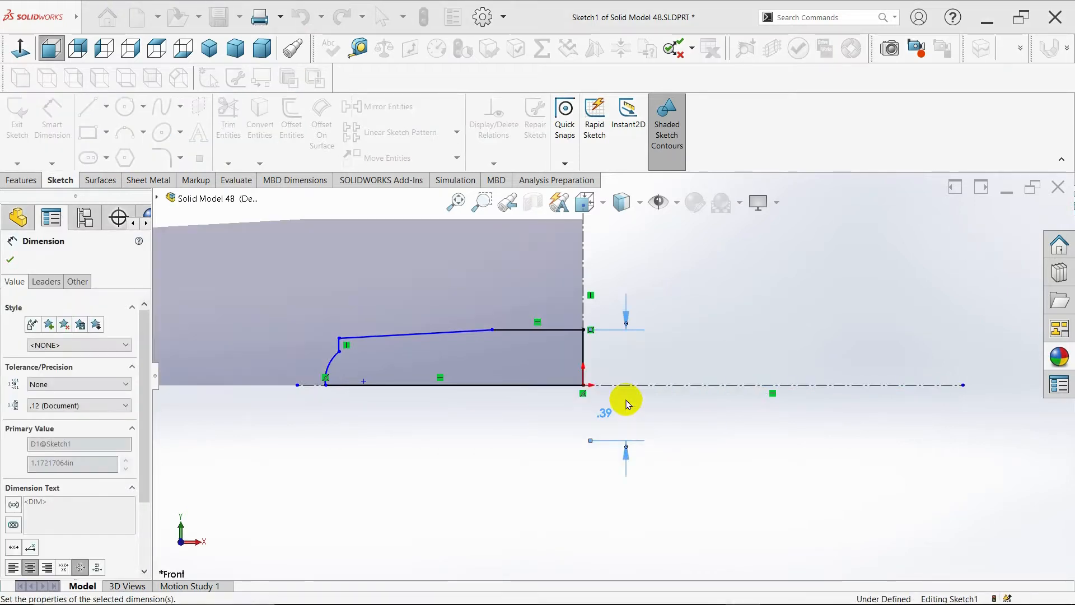
# - Dimension the top horizontal line's length and set it to 0.41 in
pyautogui.click(525, 335)
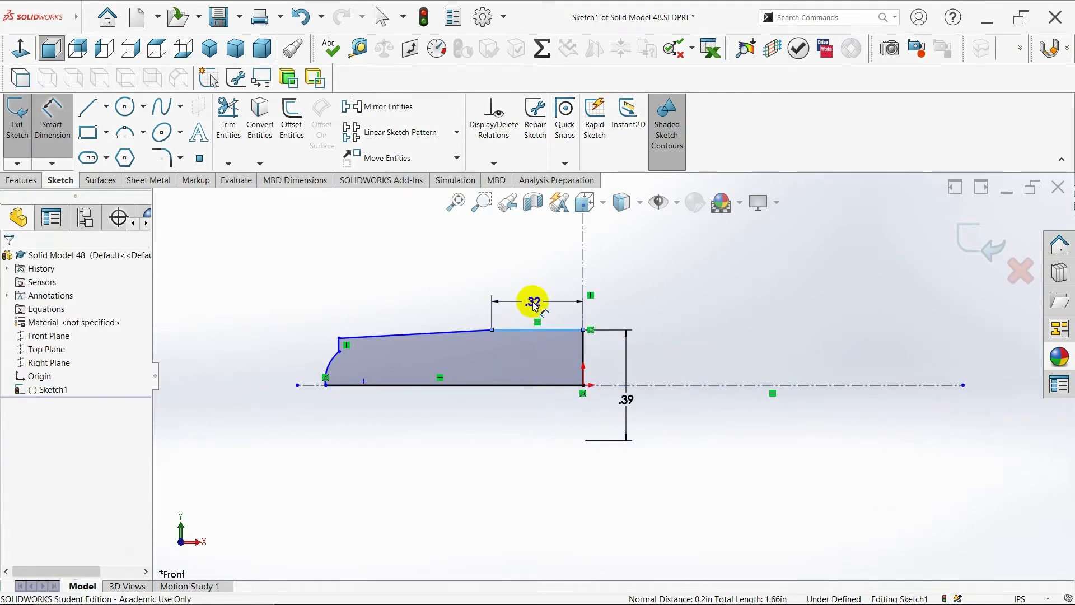
pyautogui.click(534, 305)
pyautogui.press('BackSpace')
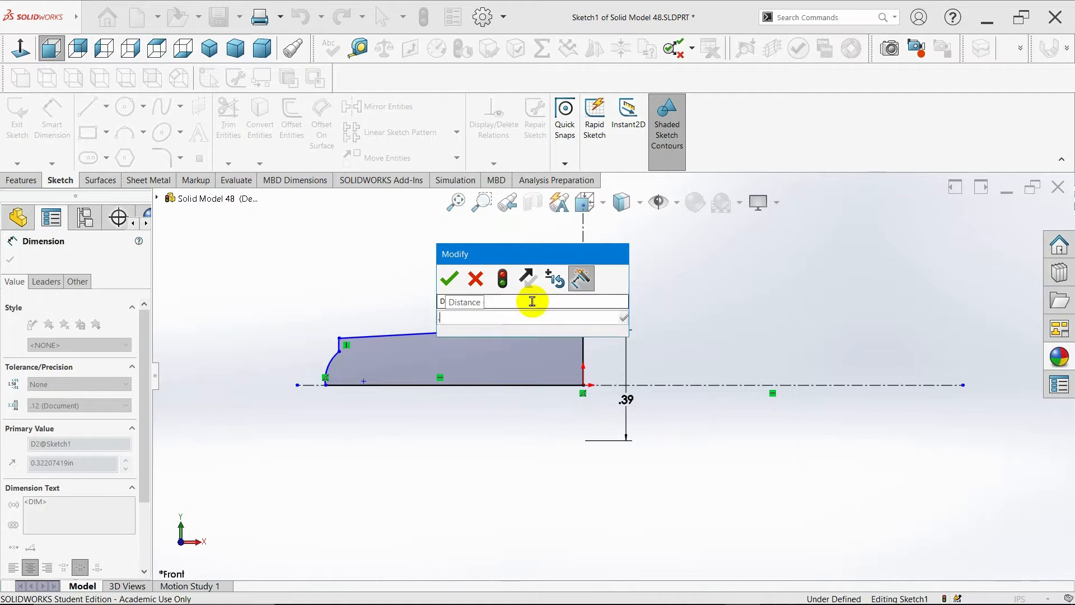
pyautogui.write('.41')
pyautogui.press('Return')
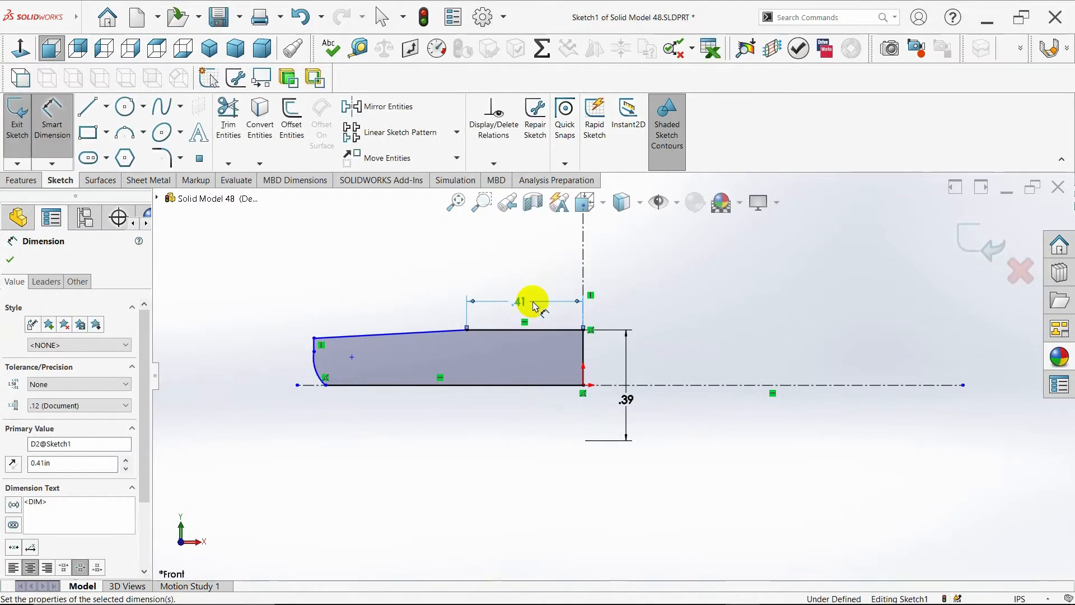
pyautogui.press('Escape')
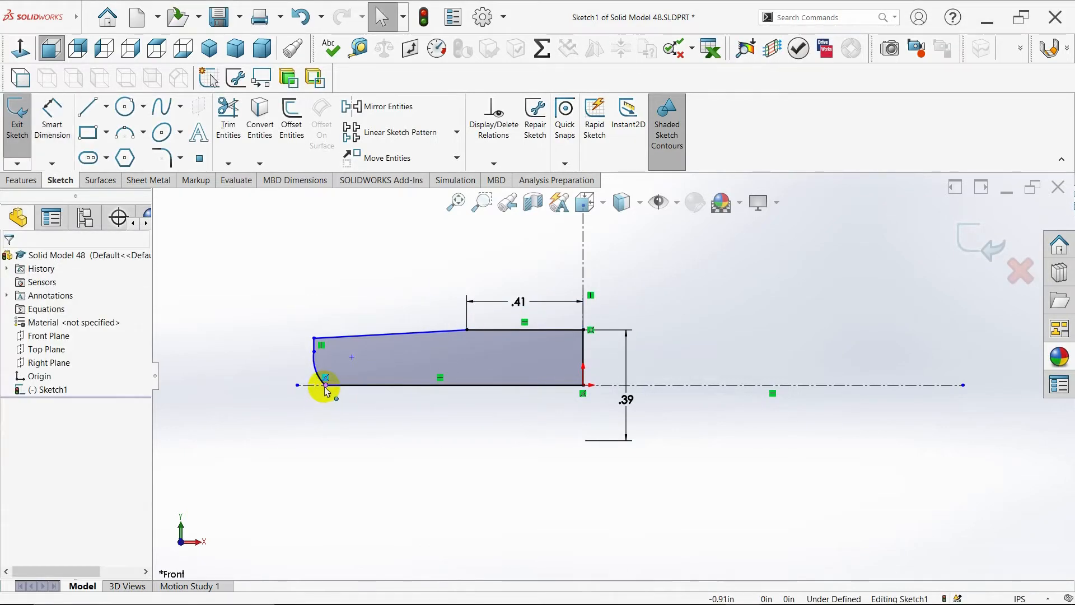
# - Extend the left end of the horizontal centerline further to the left
pyautogui.click(306, 386)
pyautogui.moveTo(304, 386); pyautogui.dragTo(233, 385)
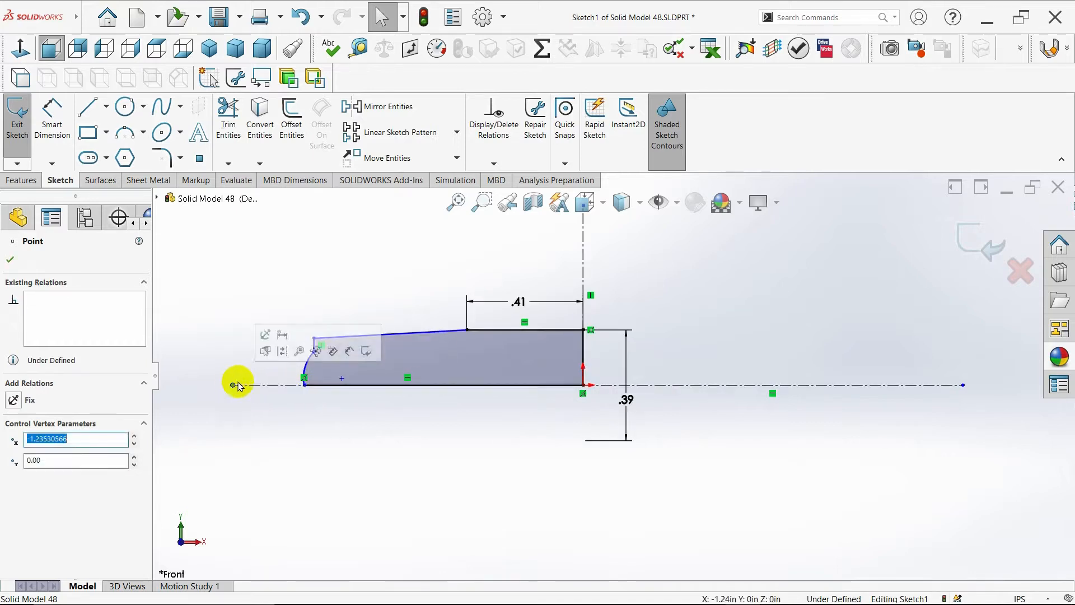
# - Slide the arc's lower endpoint further left along the horizontal centerline
pyautogui.click(51, 140)
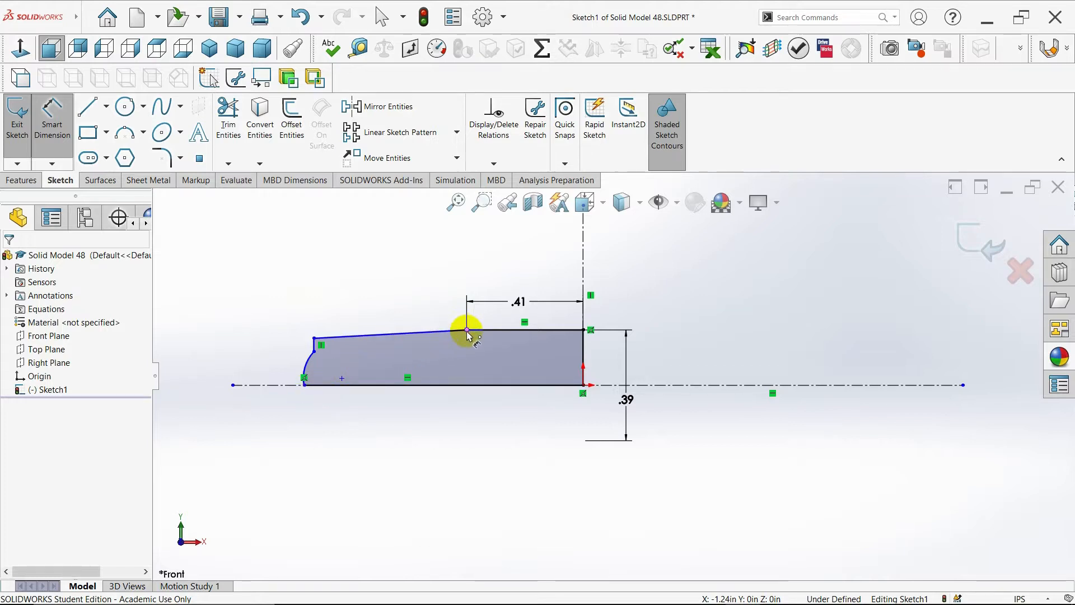
pyautogui.press('Escape')
pyautogui.moveTo(304, 389)
pyautogui.mouseDown()
pyautogui.moveTo(272, 391)
pyautogui.moveTo(278, 384)
pyautogui.mouseUp()
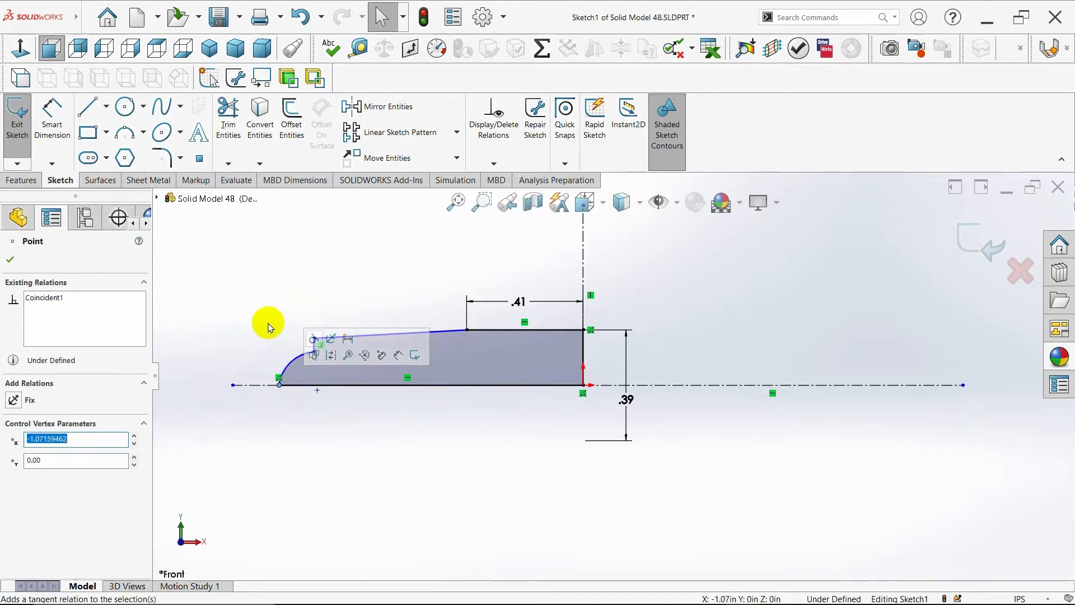
# - Dimension the horizontal length of the sloped top line and set it to 1.17 in
pyautogui.click(52, 148)
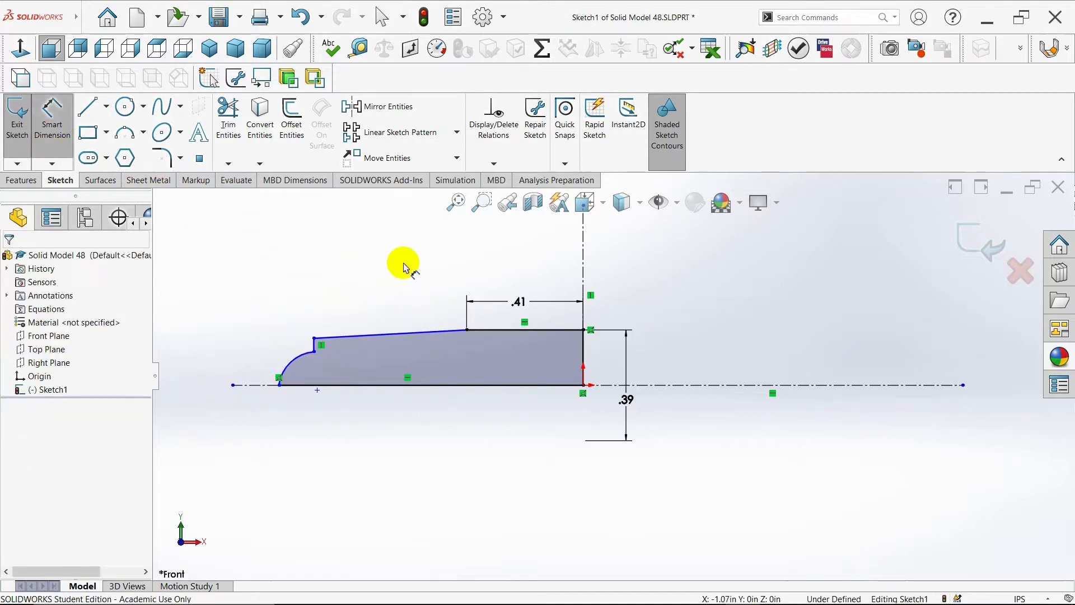
pyautogui.click(468, 331)
pyautogui.click(314, 339)
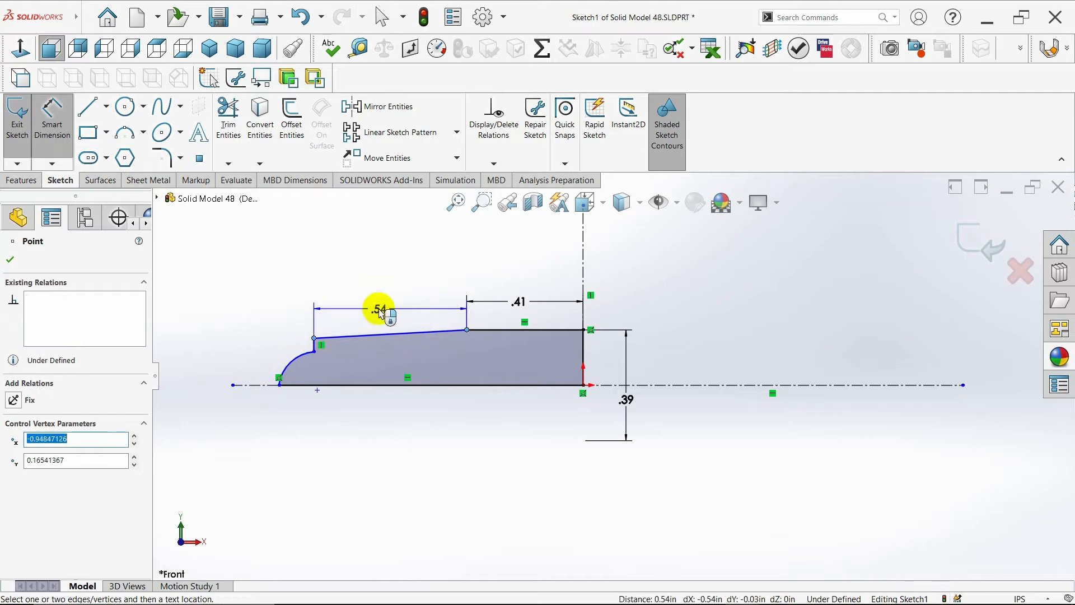
pyautogui.click(379, 305)
pyautogui.press('BackSpace')
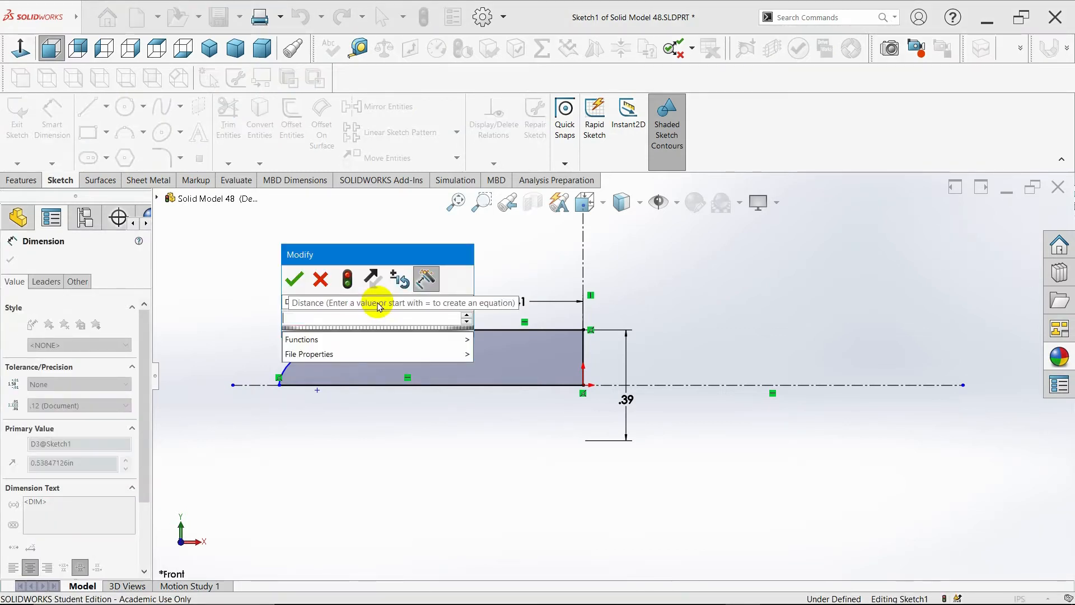
pyautogui.write('1.17')
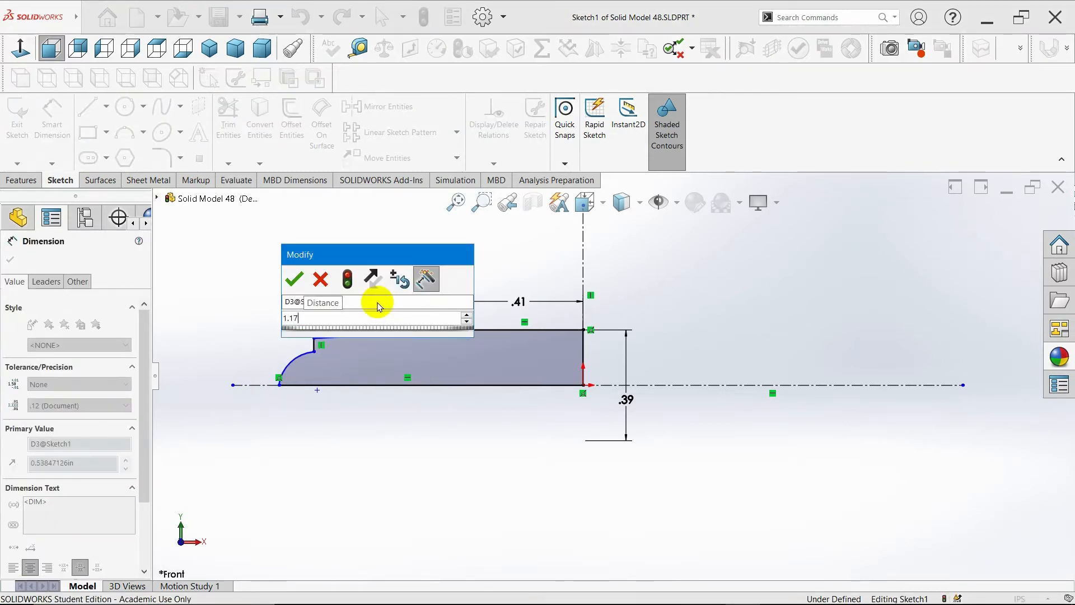
pyautogui.press('Return')
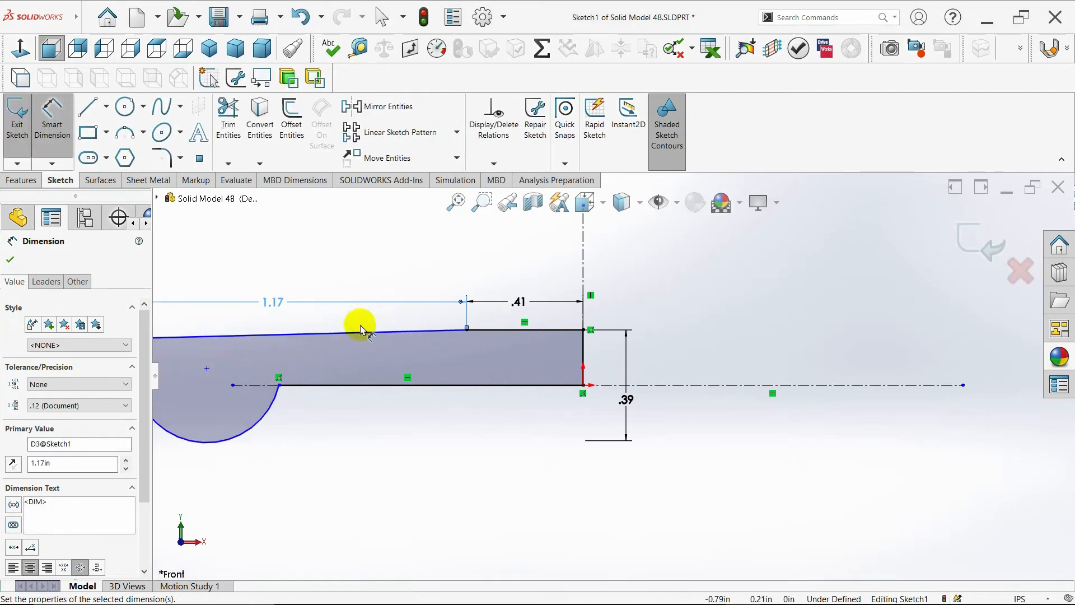
pyautogui.press('f')
pyautogui.press('Escape')
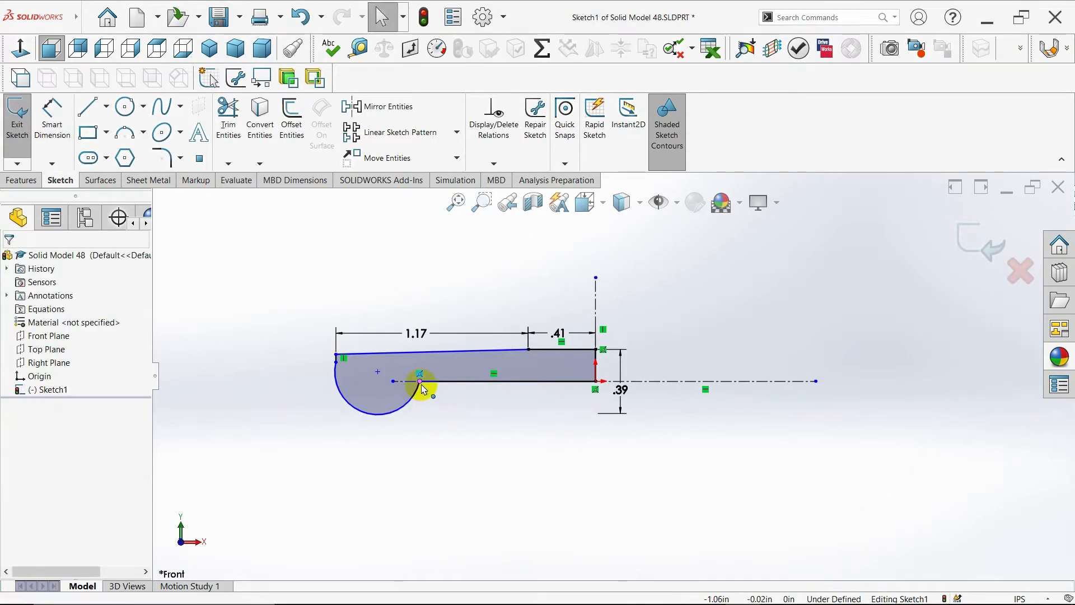
# - Drag the arc's lower endpoint back to restore a small convex arc at the profile's left end
pyautogui.moveTo(421, 386); pyautogui.dragTo(317, 383)
pyautogui.moveTo(397, 388)
pyautogui.mouseDown()
pyautogui.moveTo(391, 377)
pyautogui.moveTo(264, 379)
pyautogui.moveTo(314, 367)
pyautogui.moveTo(367, 380)
pyautogui.mouseUp()
pyautogui.scroll(-2, 412, 354)
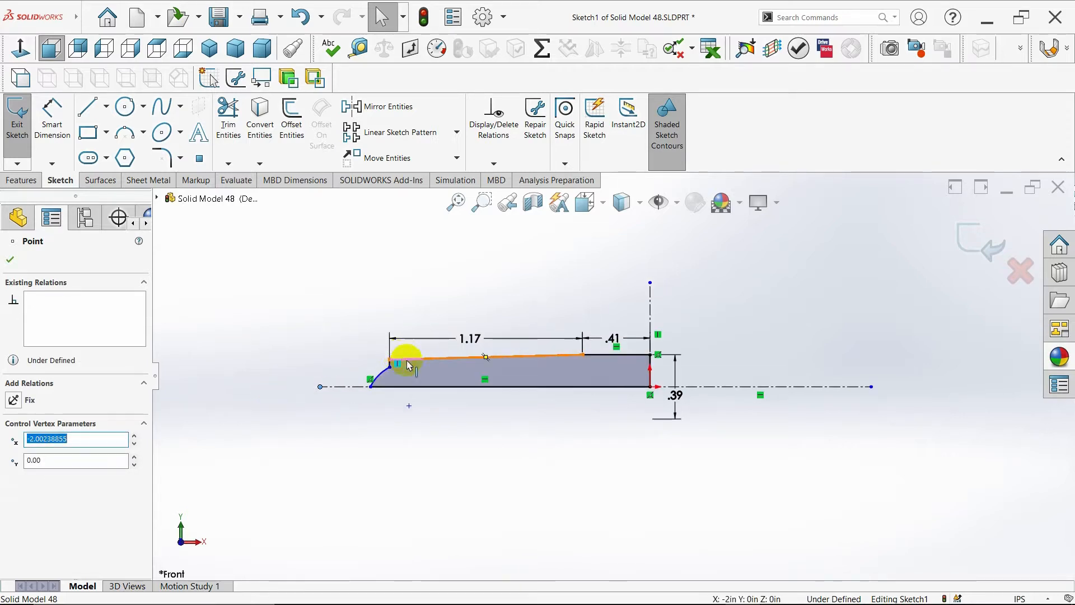
pyautogui.scroll(-1, 591, 378)
pyautogui.press('Escape')
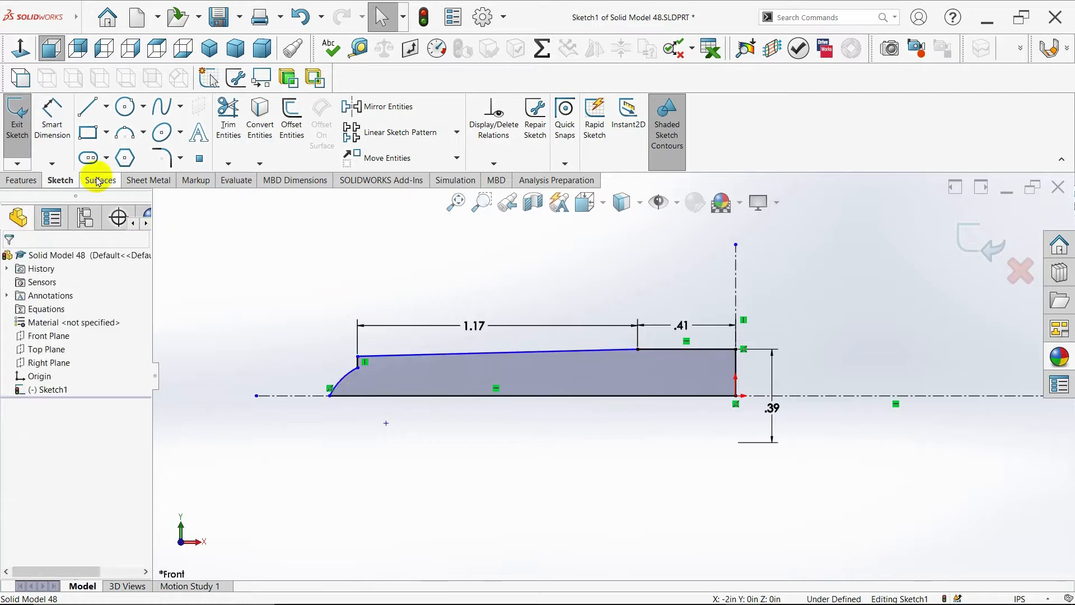
# - Dimension the short vertical segment at the profile's left end and set it to 0.02 in
pyautogui.click(52, 115)
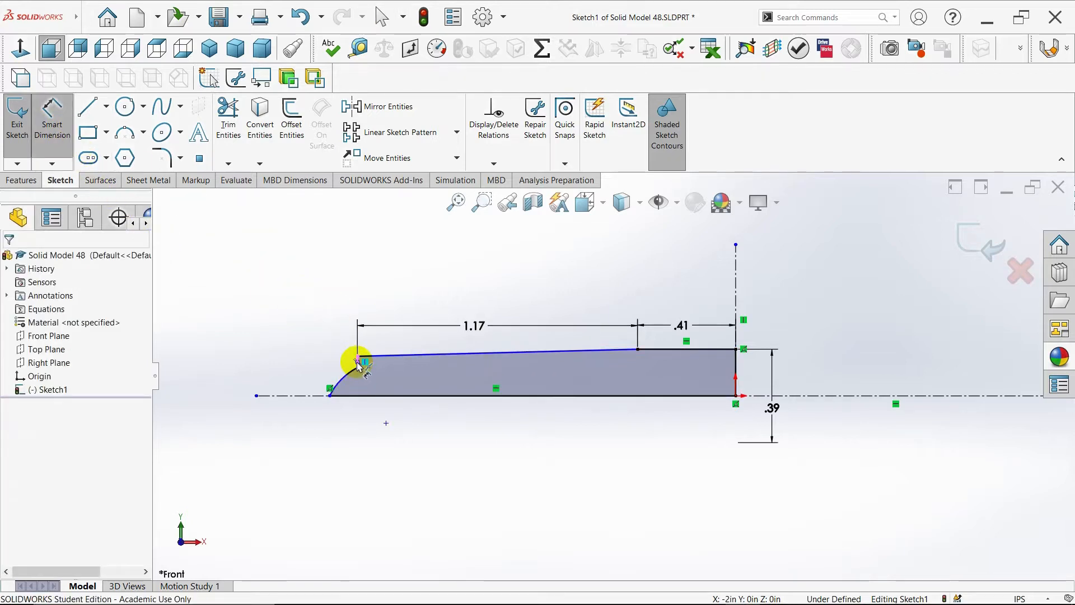
pyautogui.scroll(-1, 358, 366)
pyautogui.scroll(2, 370, 367)
pyautogui.scroll(-3, 489, 370)
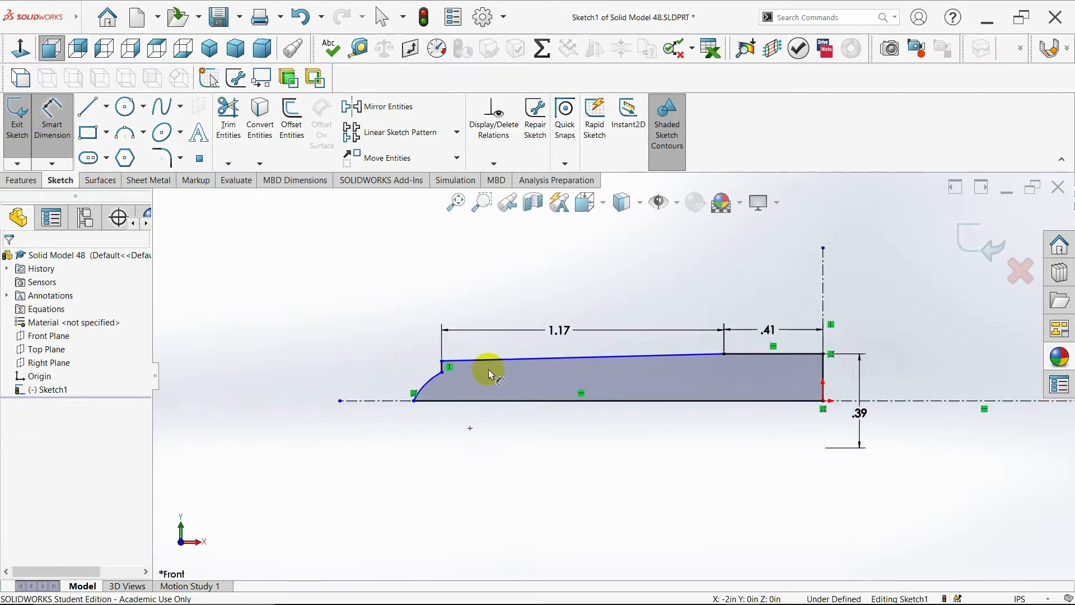
pyautogui.click(434, 364)
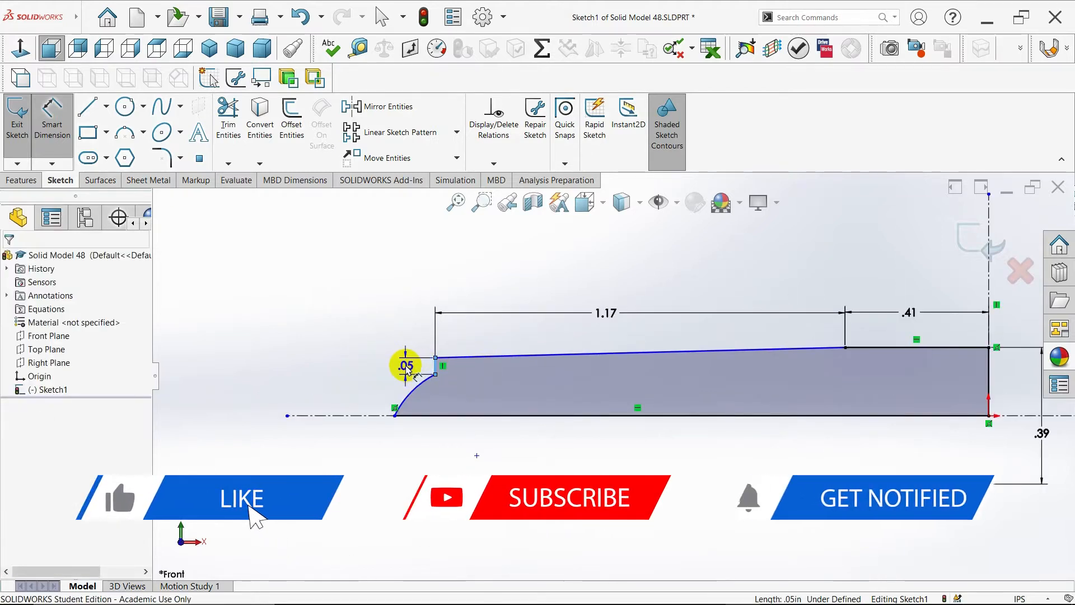
pyautogui.click(407, 368)
pyautogui.write('.02')
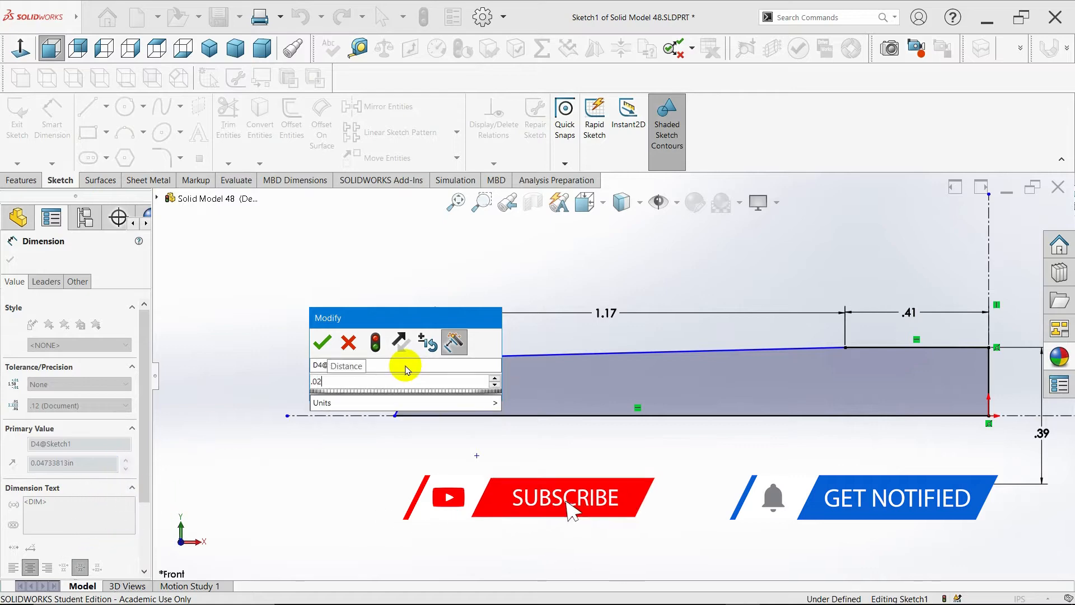
pyautogui.press('Return')
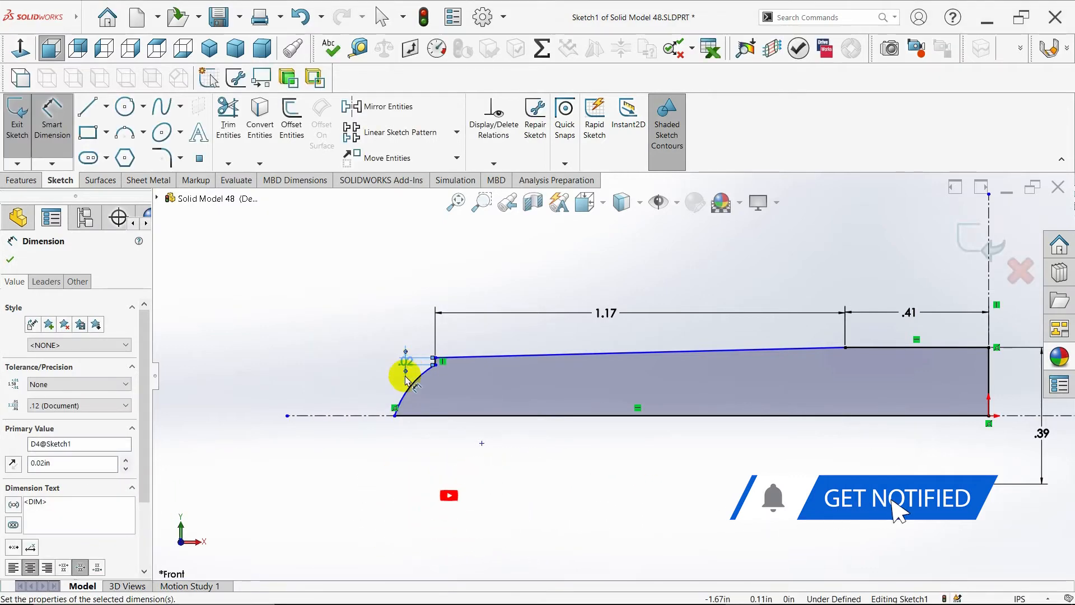
# - Dimension the arc's radius and set it to 0.44 in
pyautogui.click(412, 385)
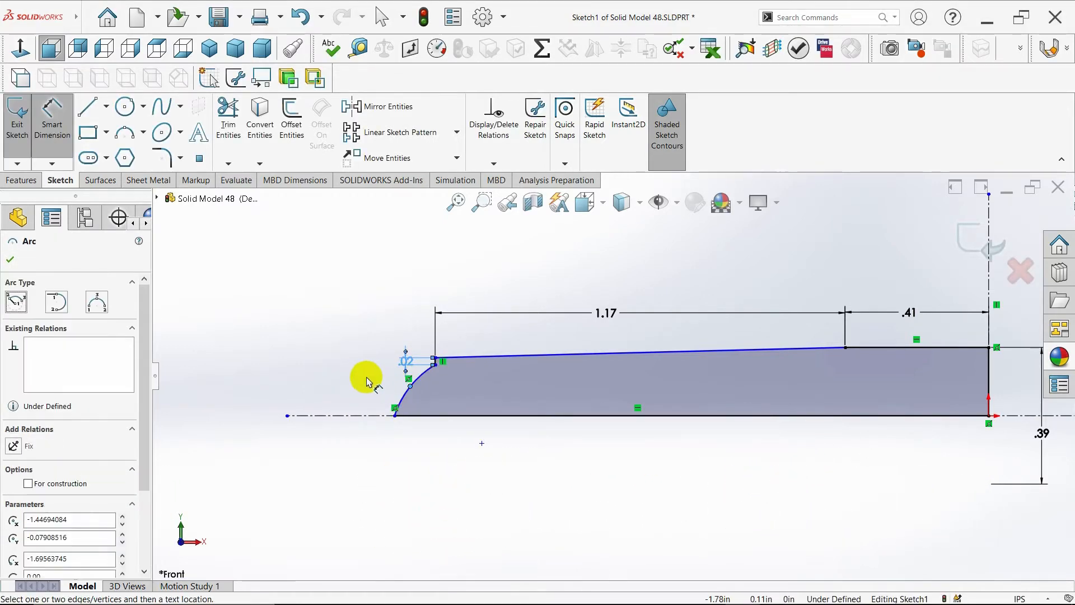
pyautogui.click(353, 370)
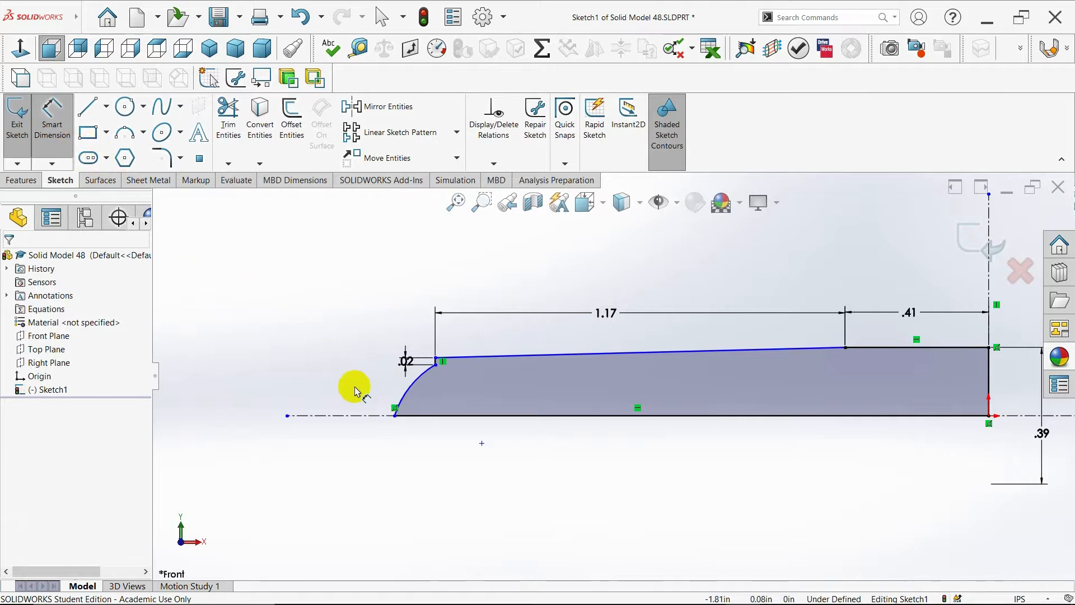
pyautogui.click(407, 392)
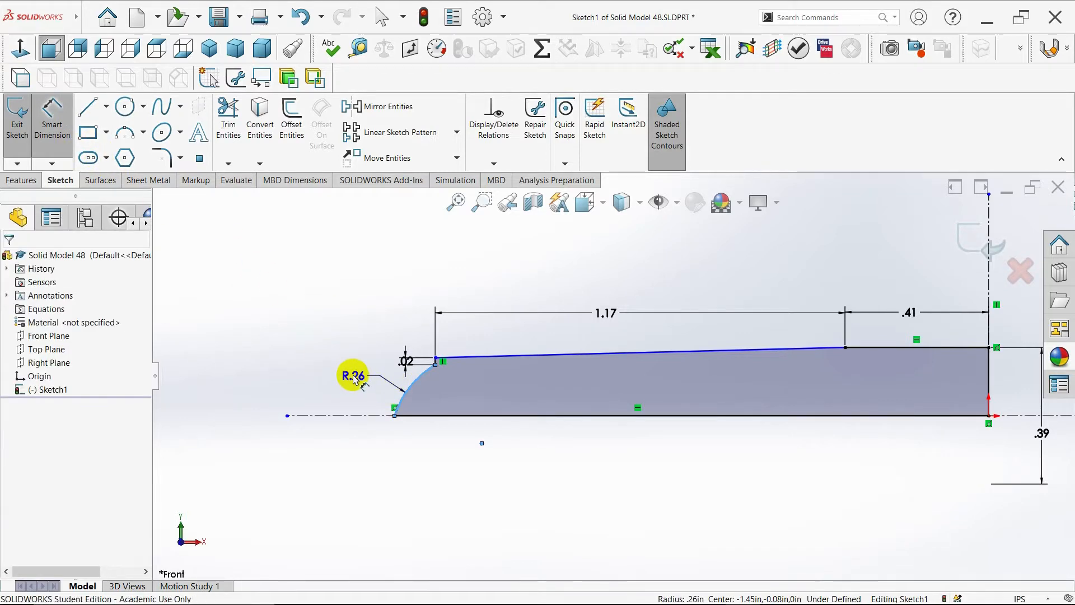
pyautogui.click(351, 372)
pyautogui.write('.40')
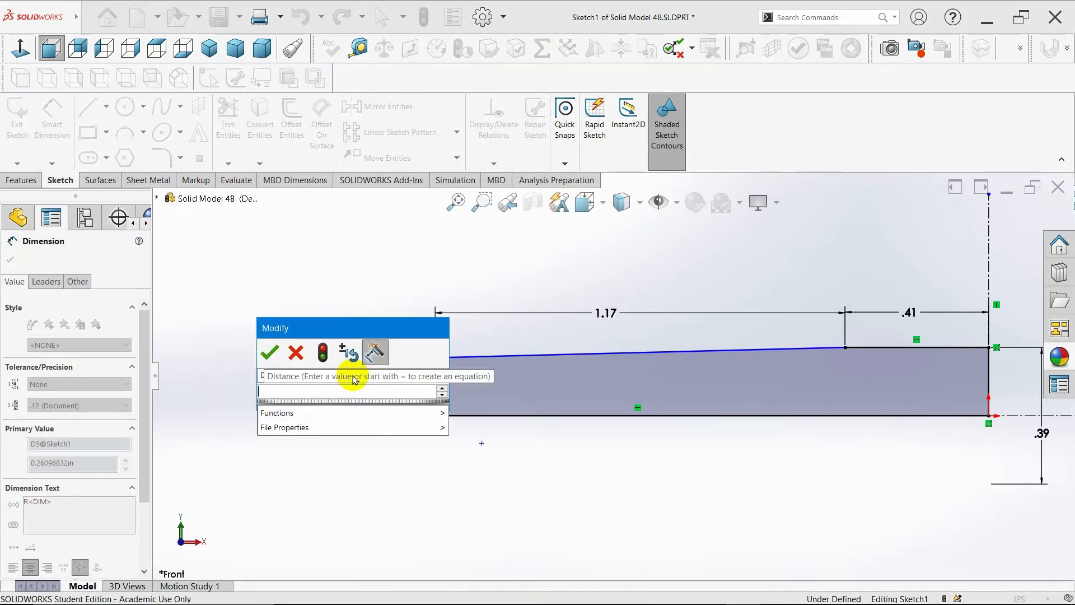
pyautogui.press('Return')
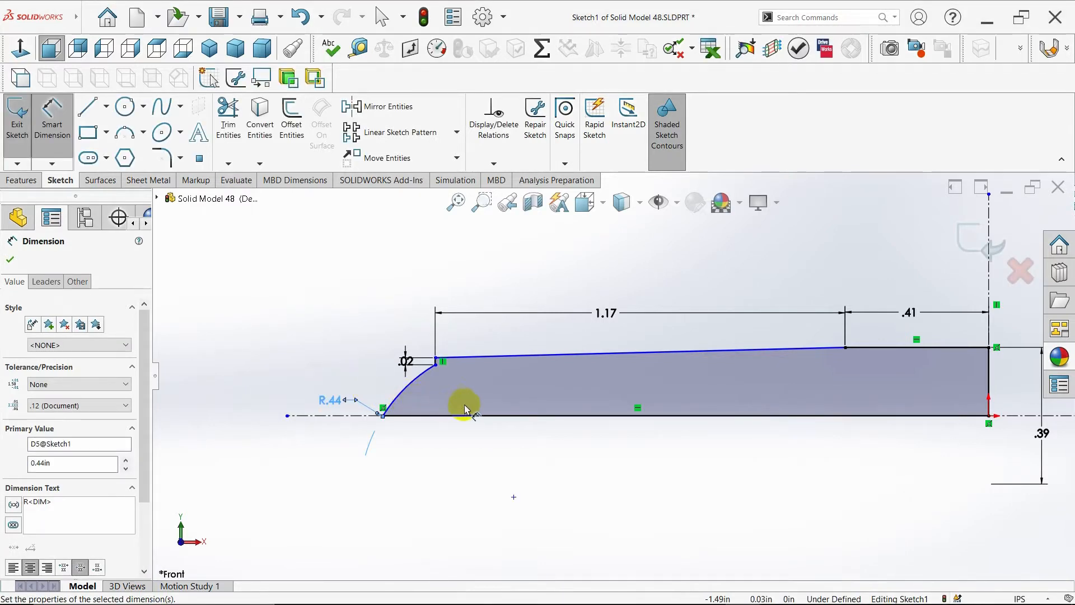
# - Dimension the horizontal distance between the arc's two endpoints and set it to 0.02 in
pyautogui.click(436, 365)
pyautogui.click(383, 414)
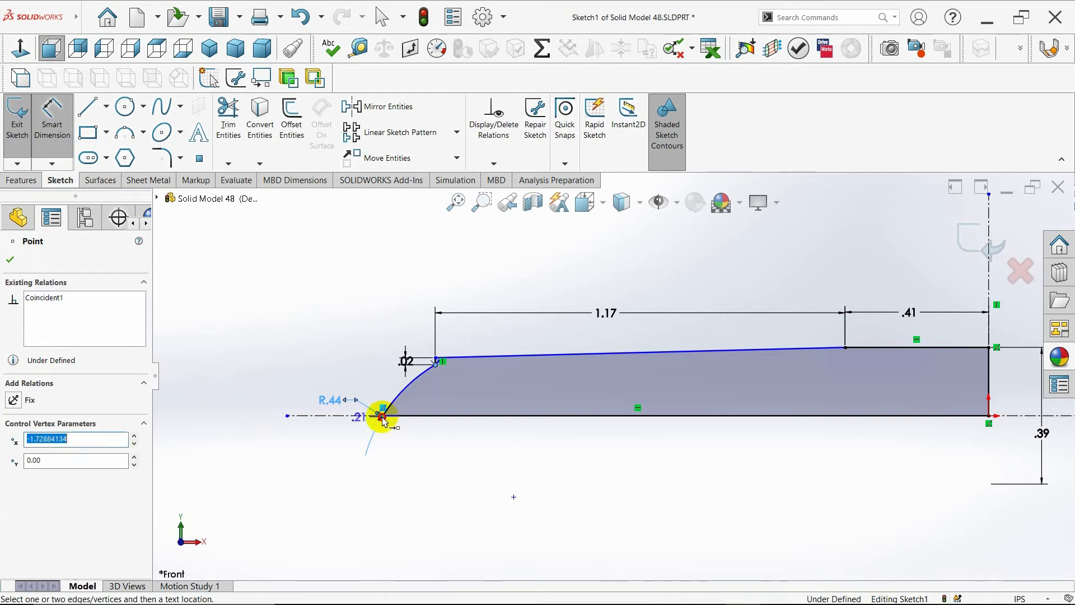
pyautogui.click(406, 448)
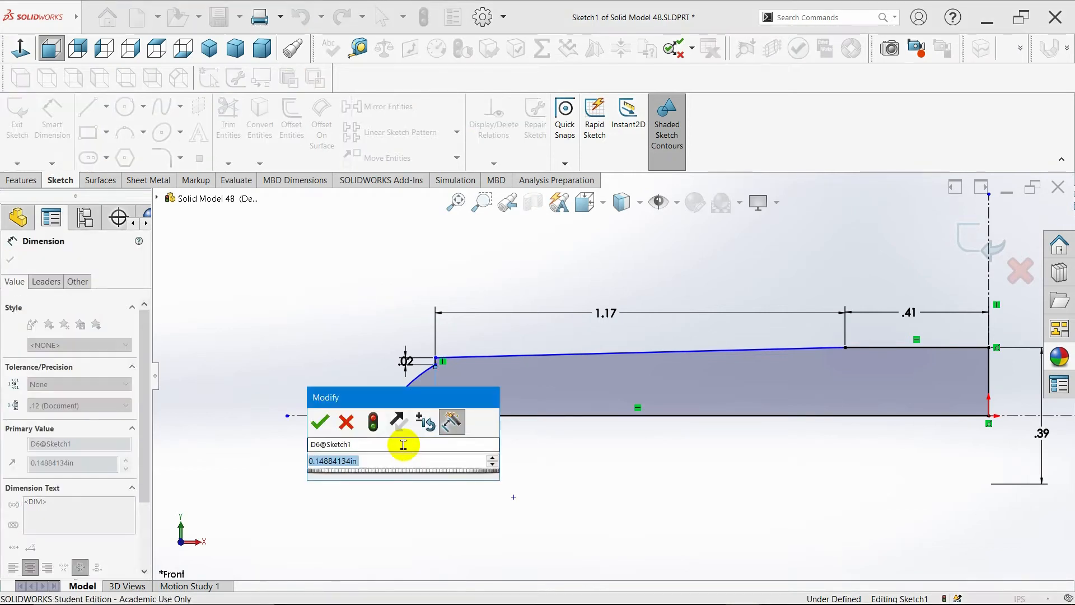
pyautogui.press('BackSpace')
pyautogui.write('.02')
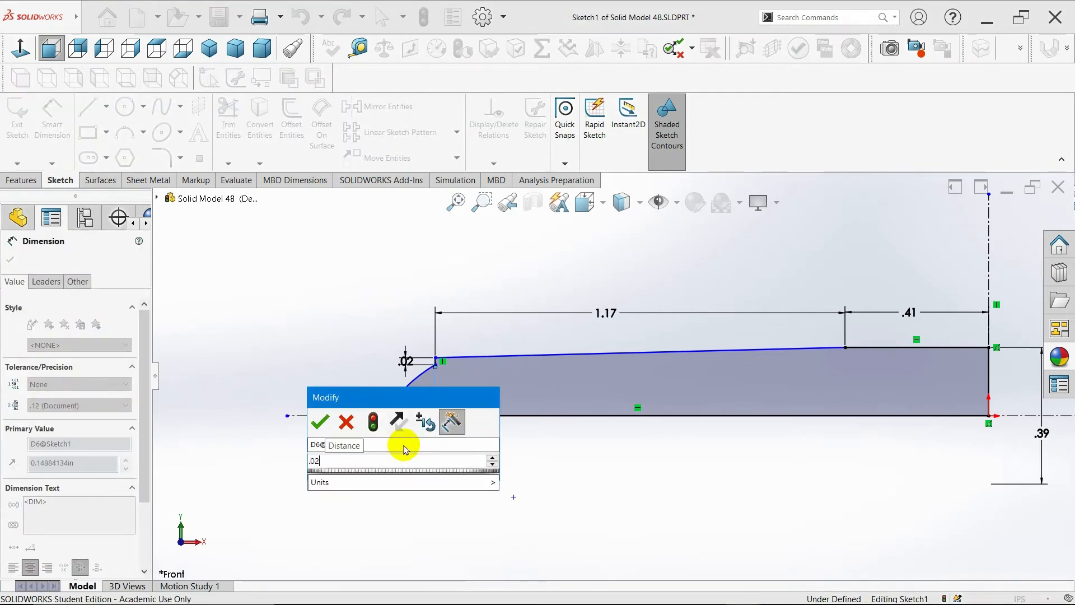
pyautogui.press('Return')
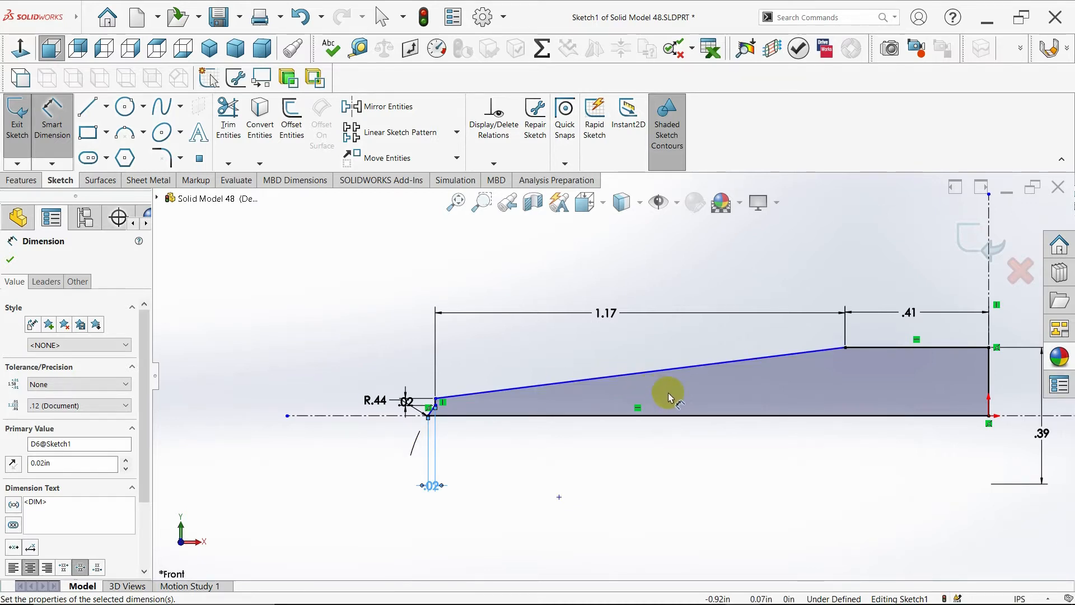
# - Undo the last dimension value change
pyautogui.press('Escape')
pyautogui.hotkey('ctrl', 'z')
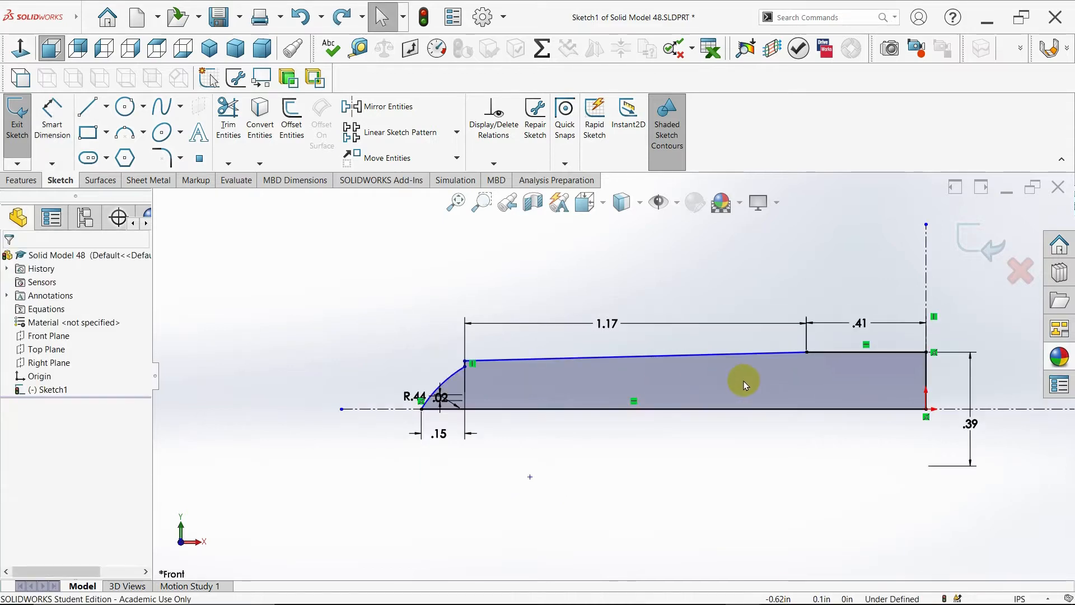
pyautogui.scroll(-1, 895, 387)
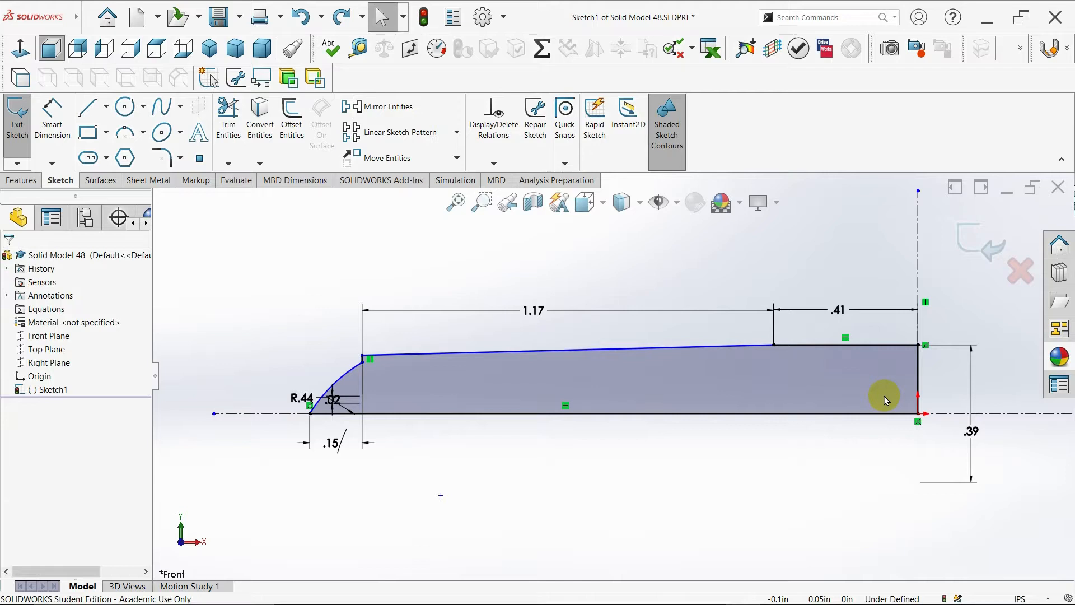
# - Dimension the arc's upper end to the horizontal centerline as a diameter and set it to 0.34 in
pyautogui.click(52, 116)
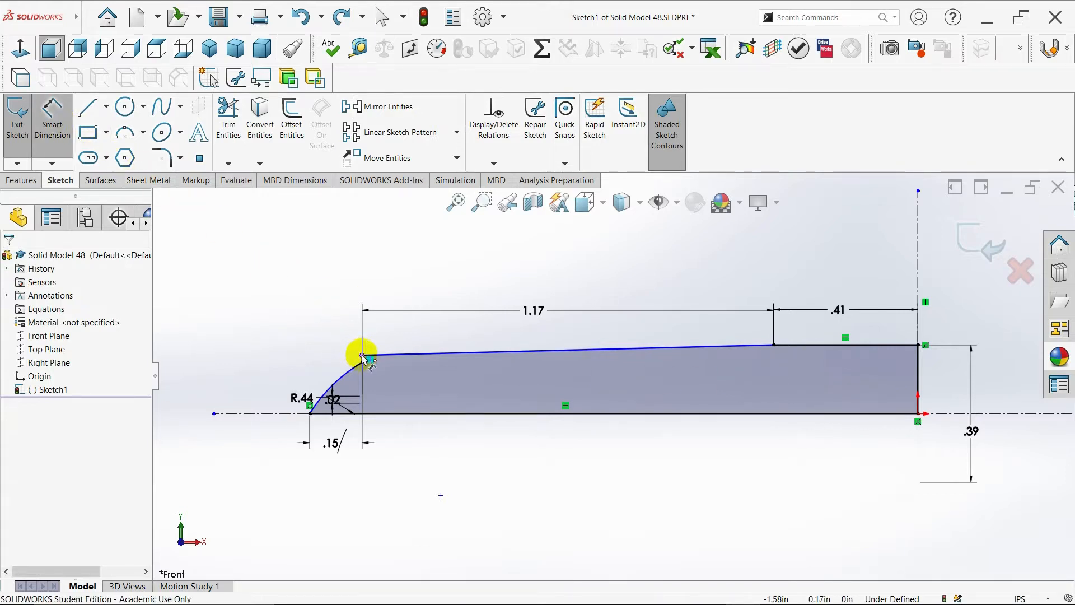
pyautogui.click(364, 356)
pyautogui.click(284, 413)
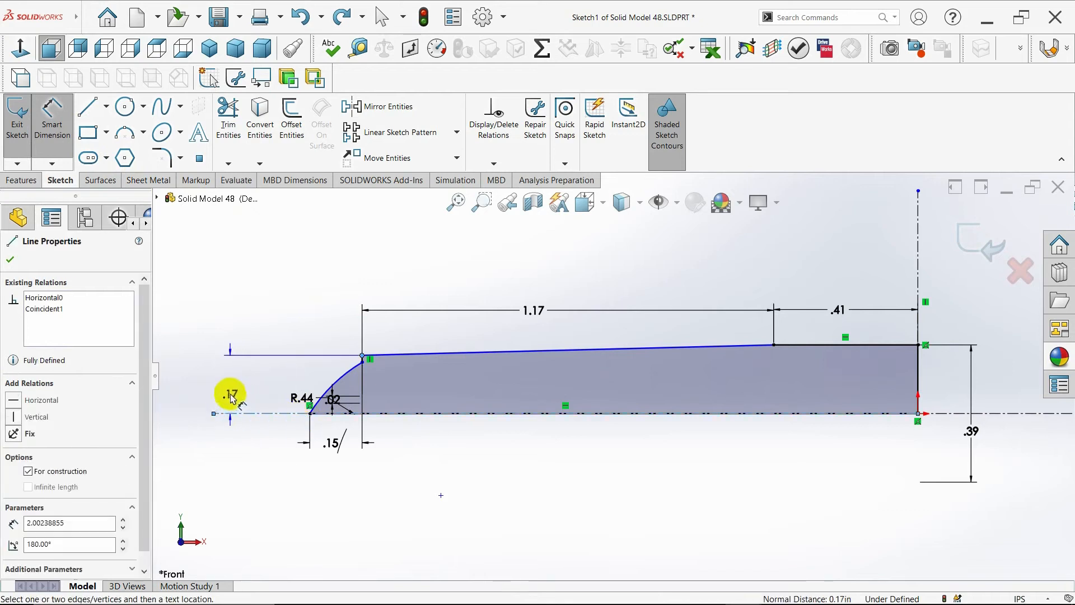
pyautogui.click(228, 428)
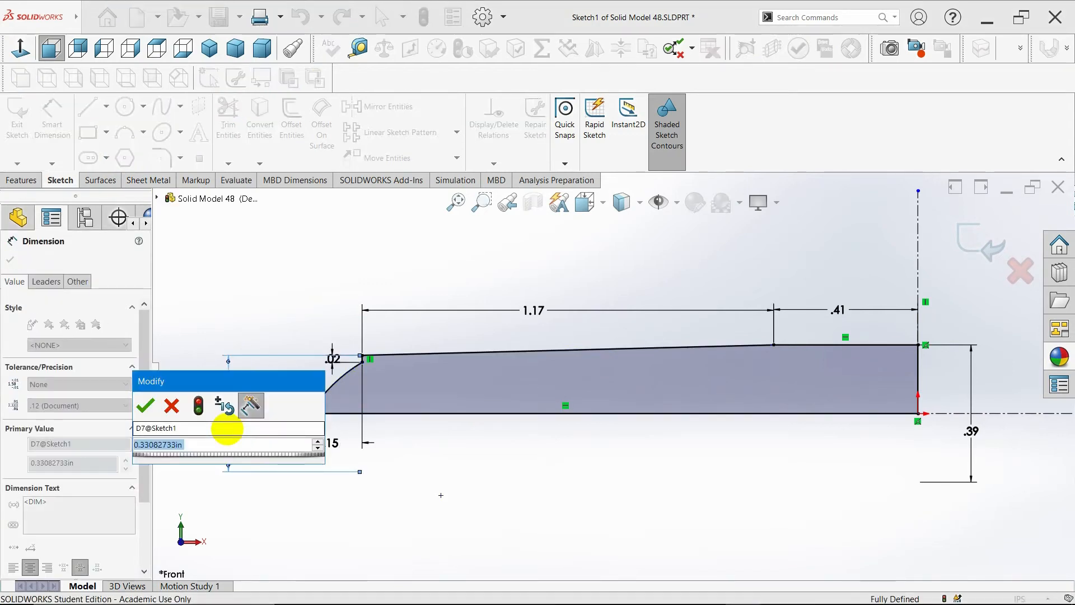
pyautogui.press('BackSpace')
pyautogui.write('.34')
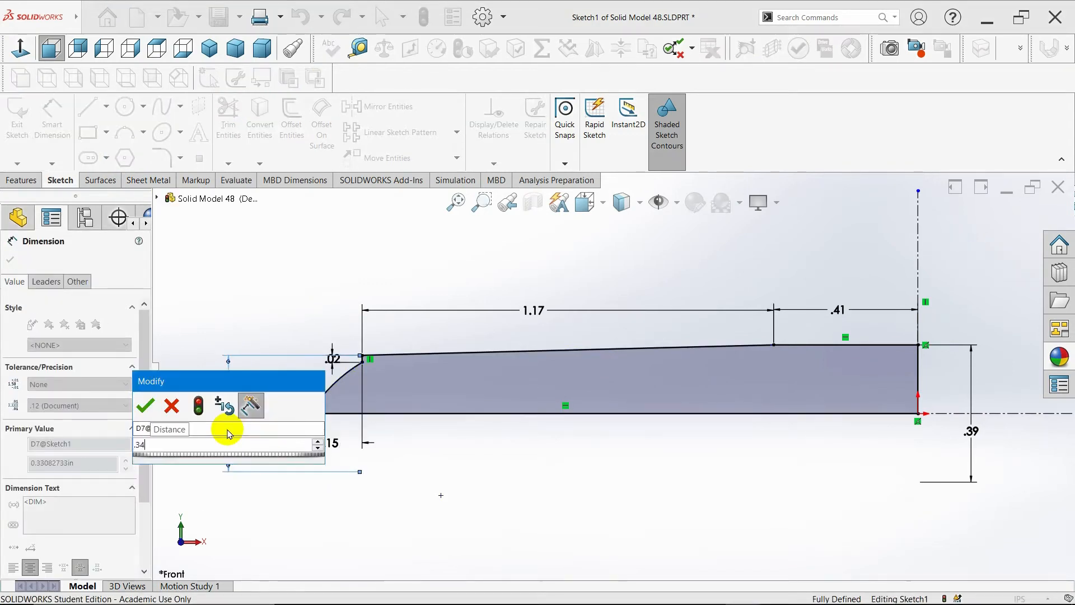
pyautogui.press('Return')
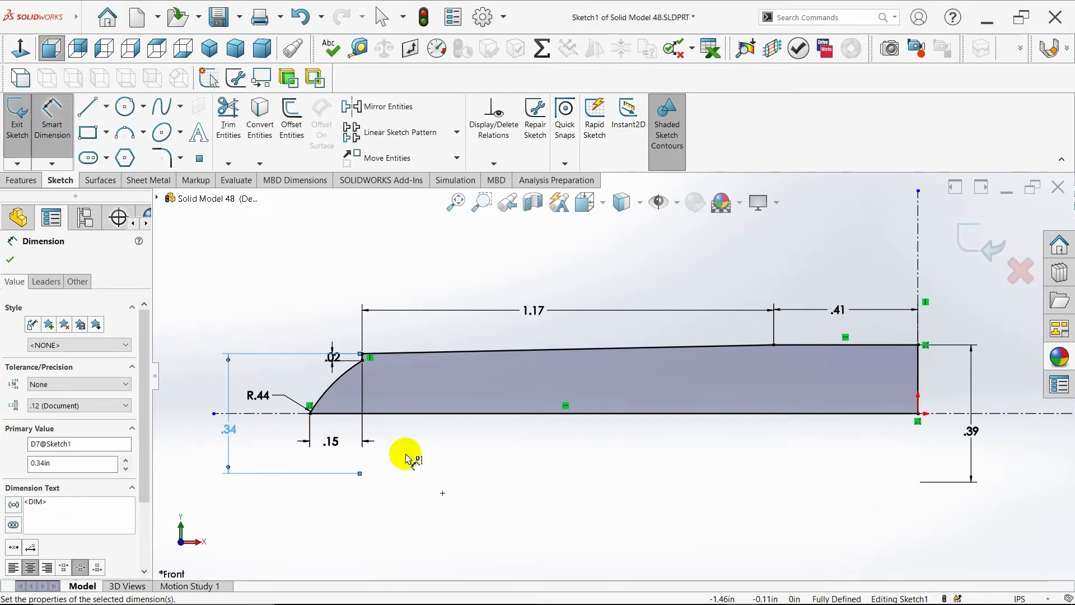
pyautogui.click(10, 260)
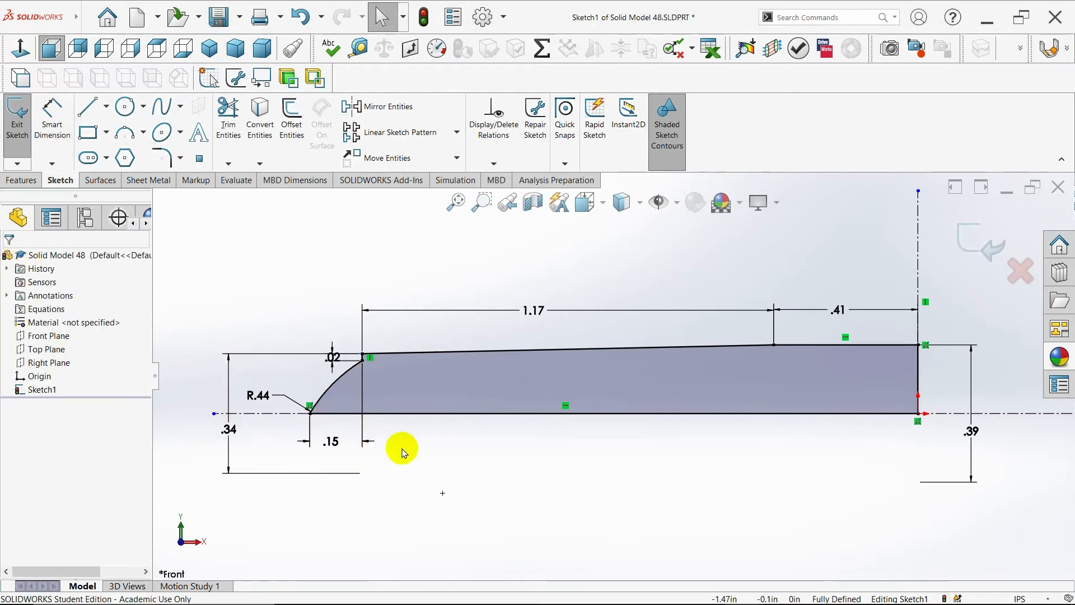
# - Set the horizontal dimension spanning the arc's endpoints to 0.02 in
pyautogui.scroll(2, 444, 429)
pyautogui.scroll(-2, 445, 428)
pyautogui.scroll(2, 725, 425)
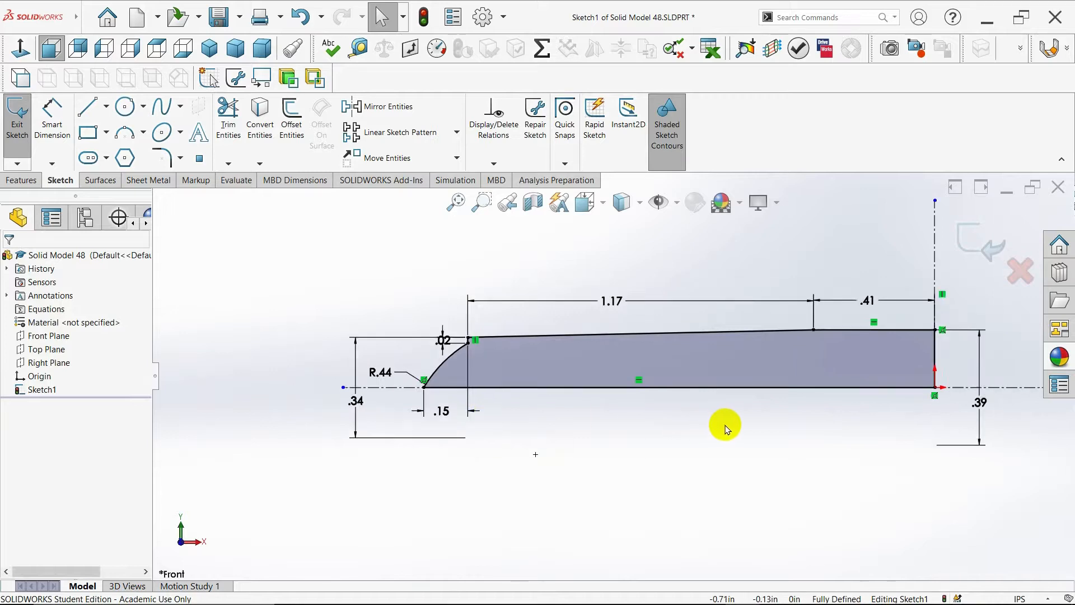
pyautogui.scroll(-1, 694, 350)
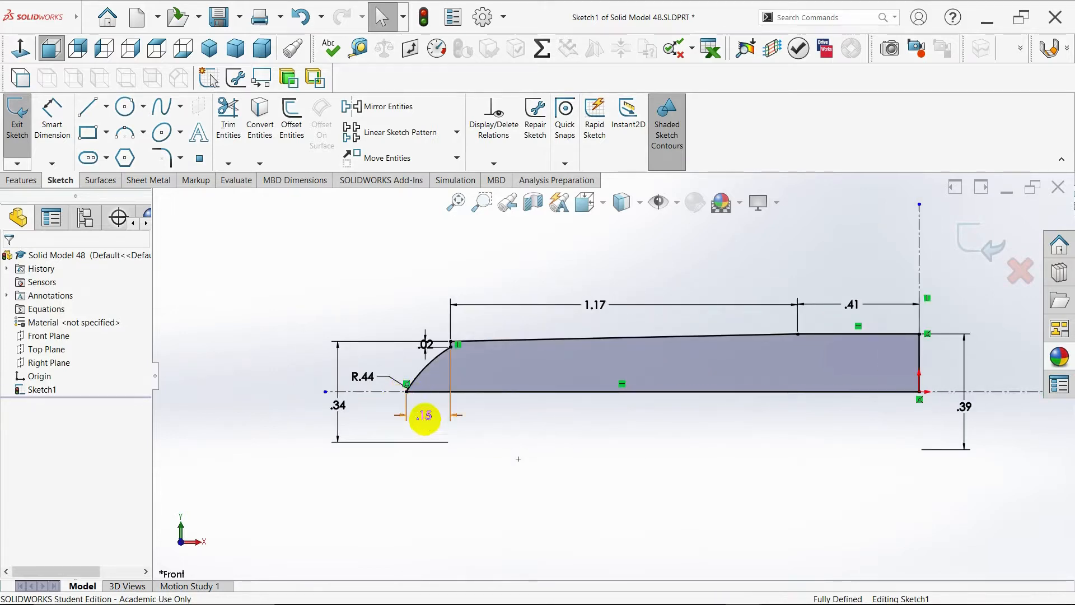
pyautogui.doubleClick(425, 417)
pyautogui.press('BackSpace')
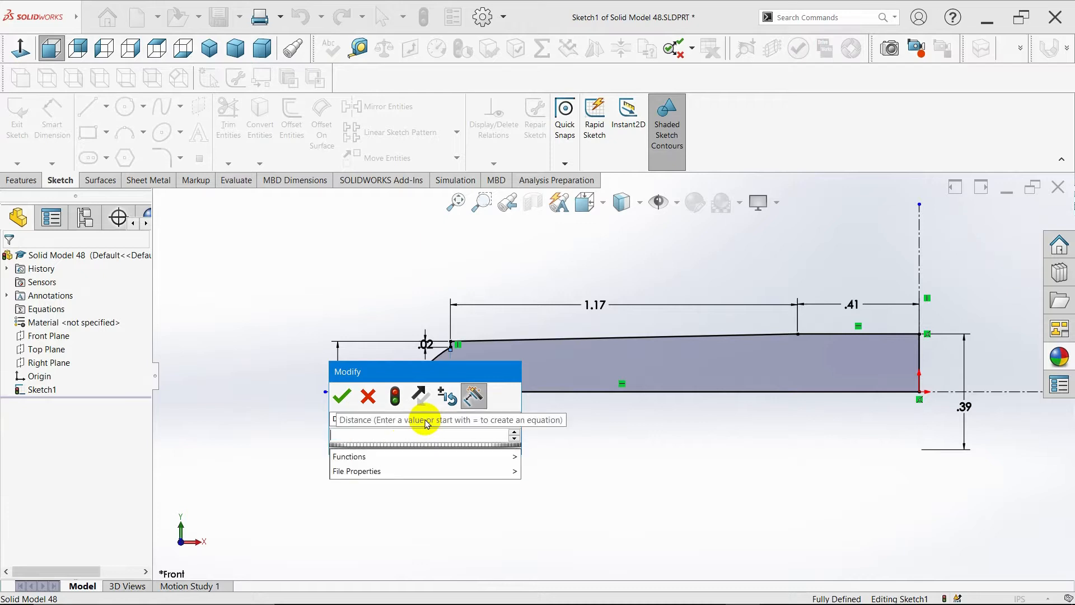
pyautogui.write('.02')
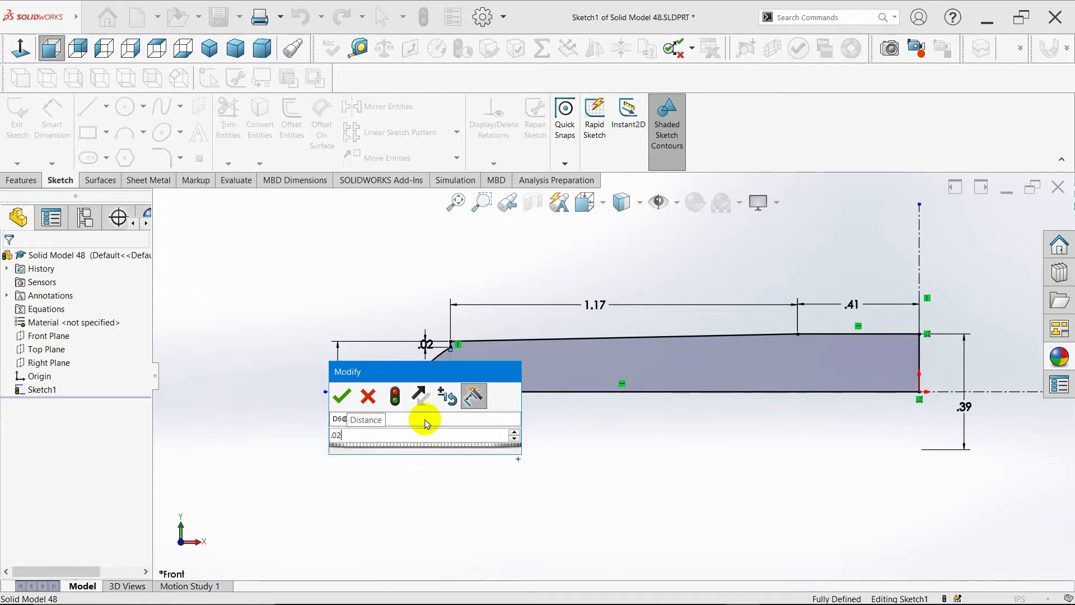
pyautogui.press('Return')
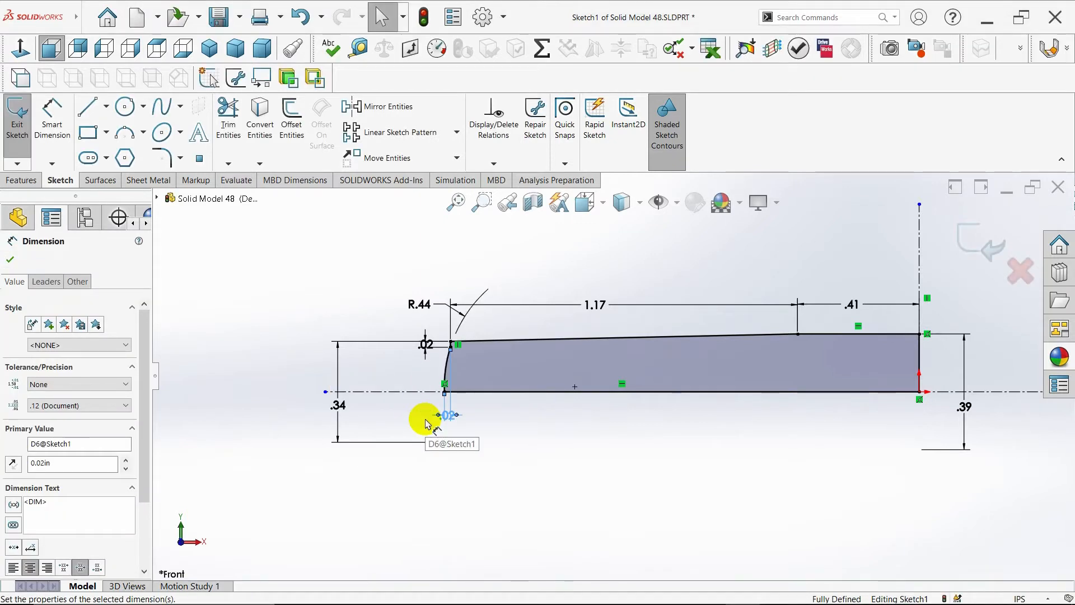
# - Reposition the dimension labels around the profile for readability and close the dimension properties
pyautogui.moveTo(426, 423); pyautogui.dragTo(489, 417)
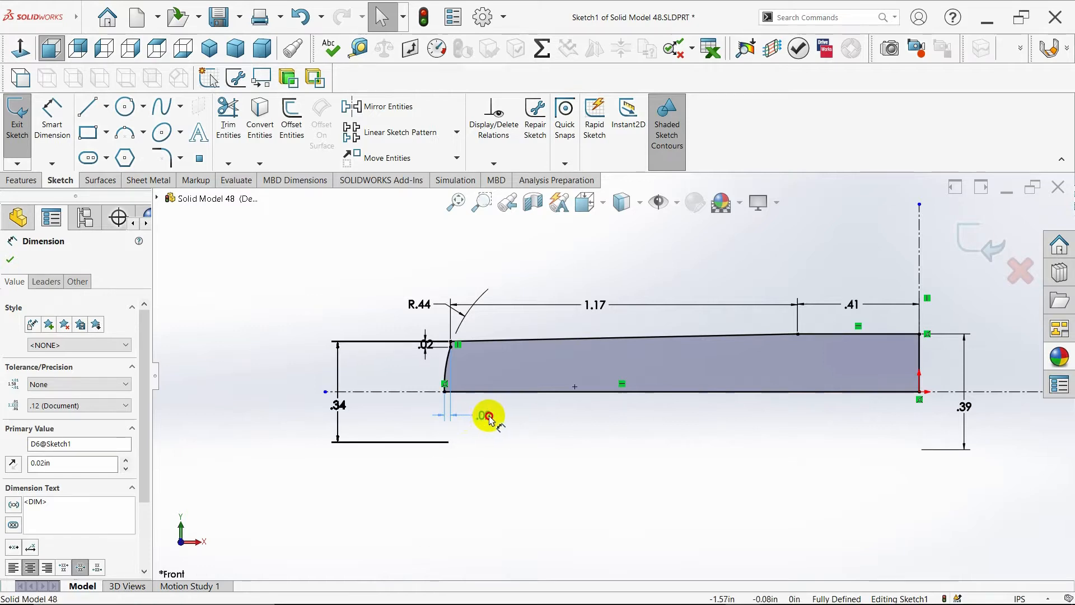
pyautogui.moveTo(428, 343); pyautogui.dragTo(426, 360)
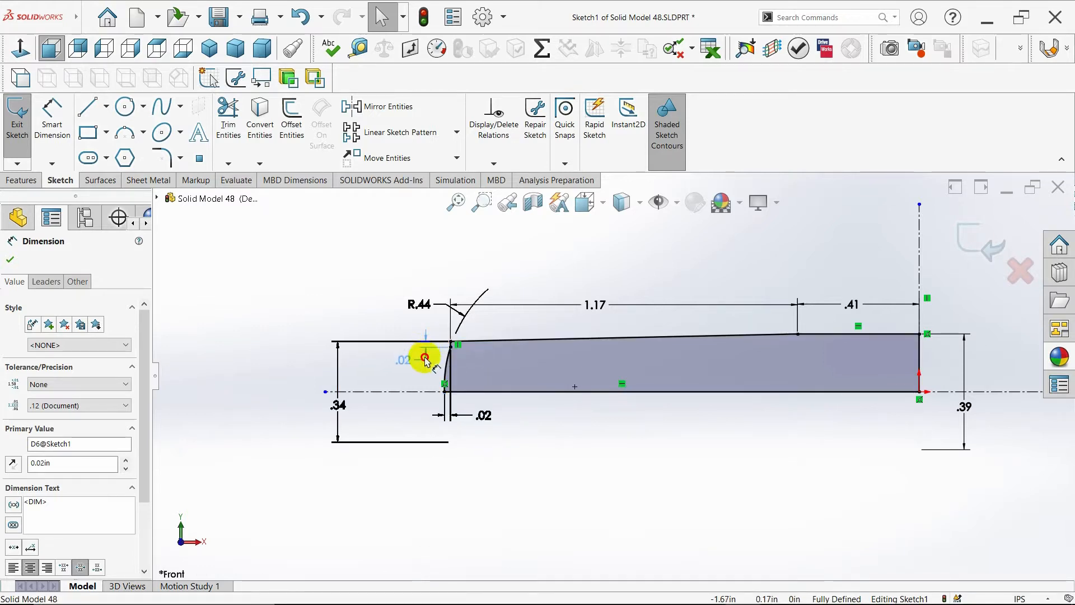
pyautogui.moveTo(422, 305); pyautogui.dragTo(410, 469)
pyautogui.moveTo(338, 405); pyautogui.dragTo(305, 387)
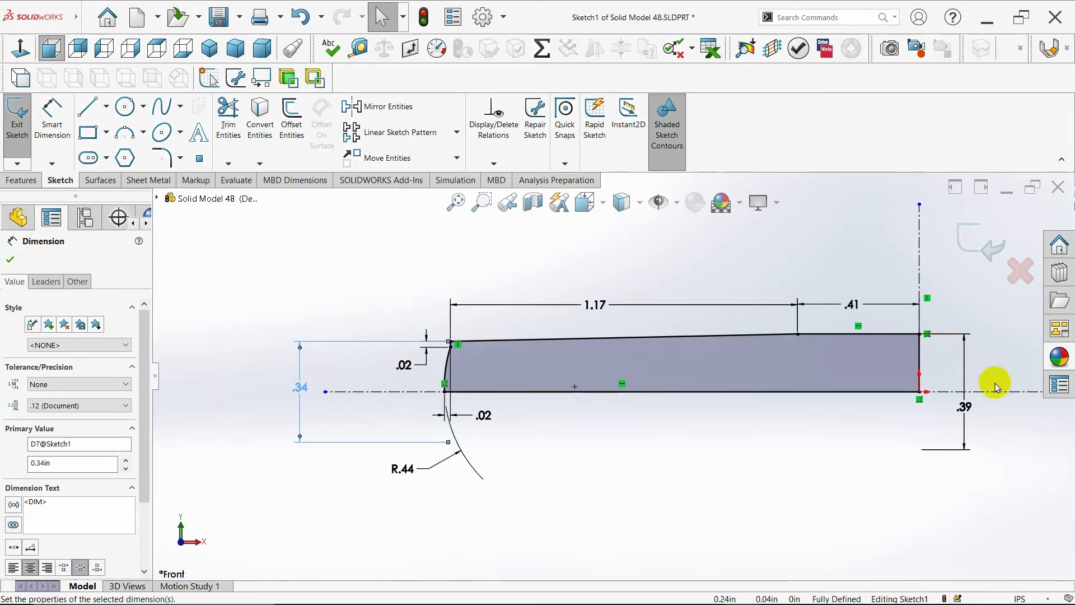
pyautogui.click(965, 407)
pyautogui.moveTo(966, 406); pyautogui.dragTo(976, 380)
pyautogui.scroll(2, 832, 419)
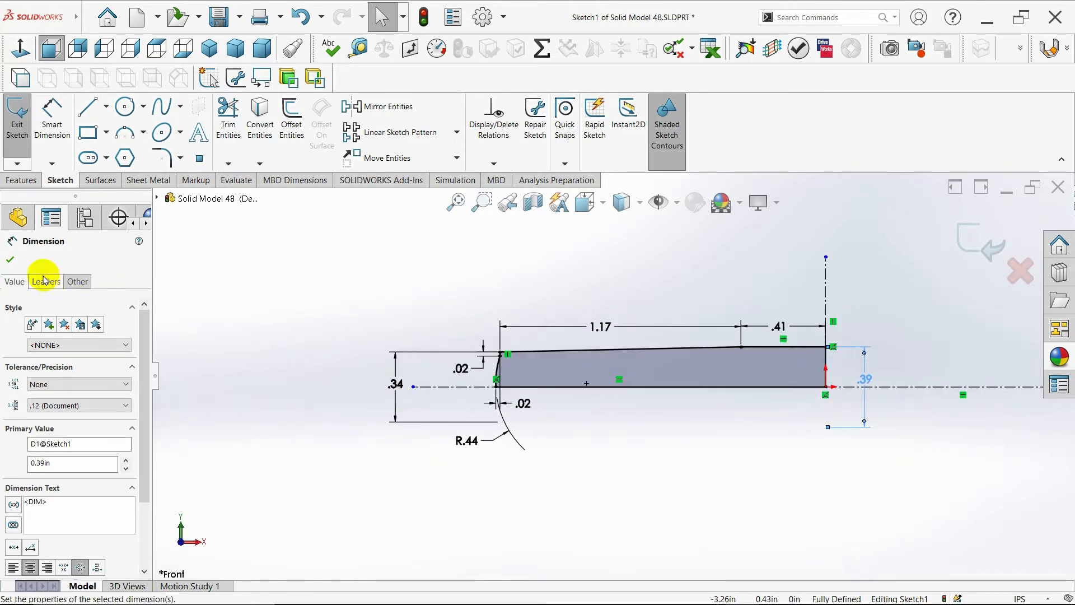
pyautogui.click(10, 260)
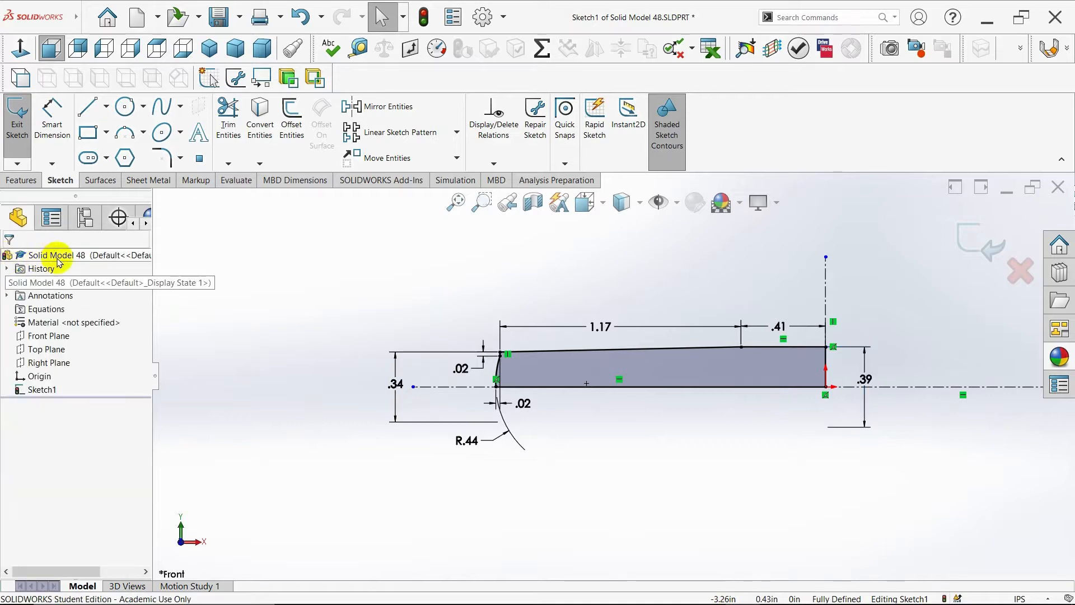
# - Revolve the sketch 360 degrees about the horizontal centerline
pyautogui.click(23, 181)
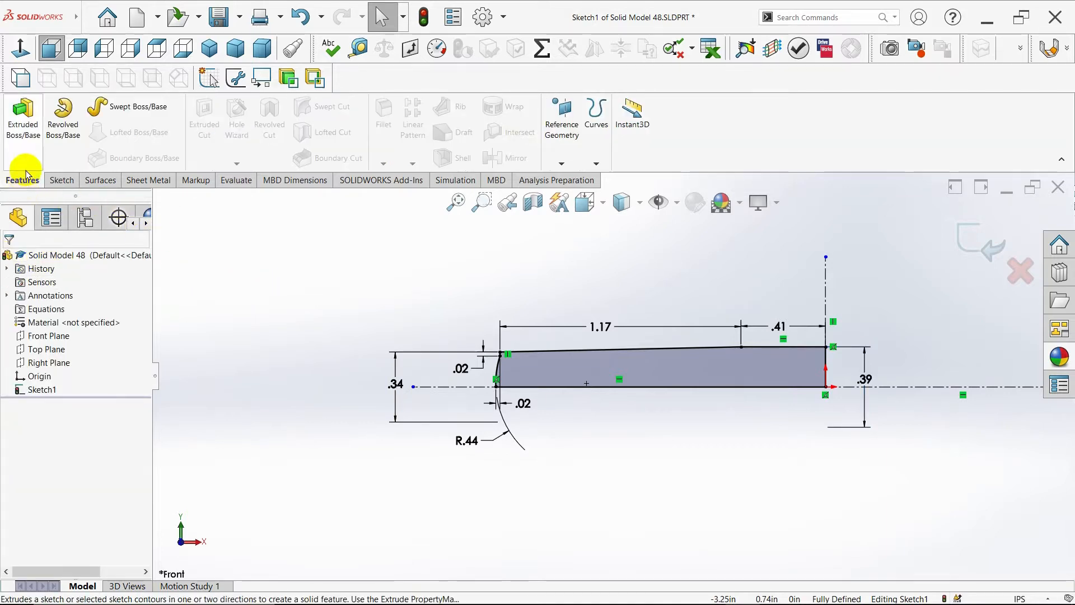
pyautogui.click(63, 120)
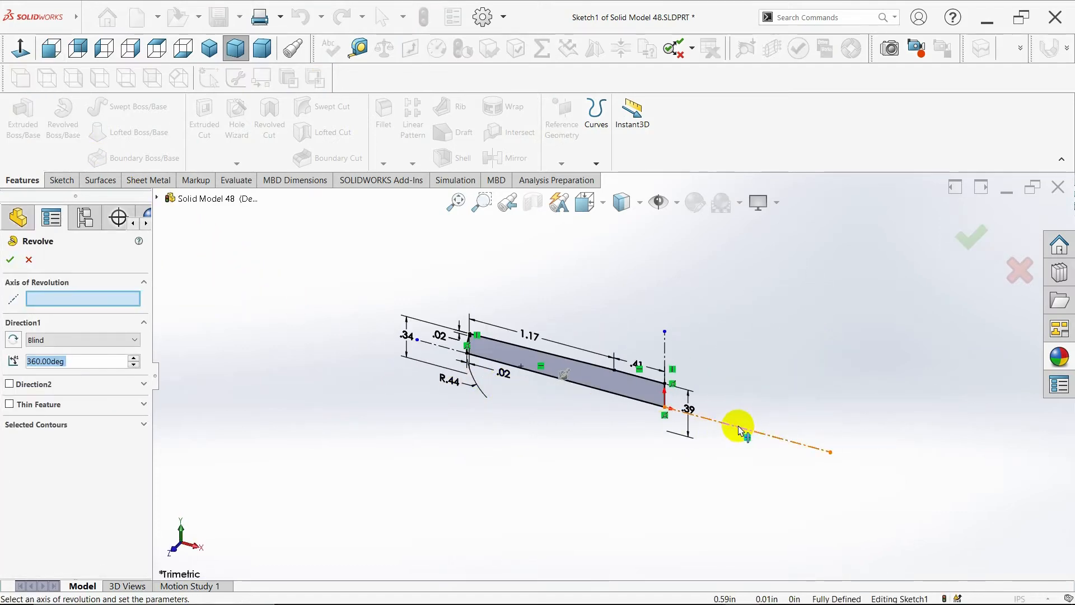
pyautogui.click(740, 430)
pyautogui.click(10, 260)
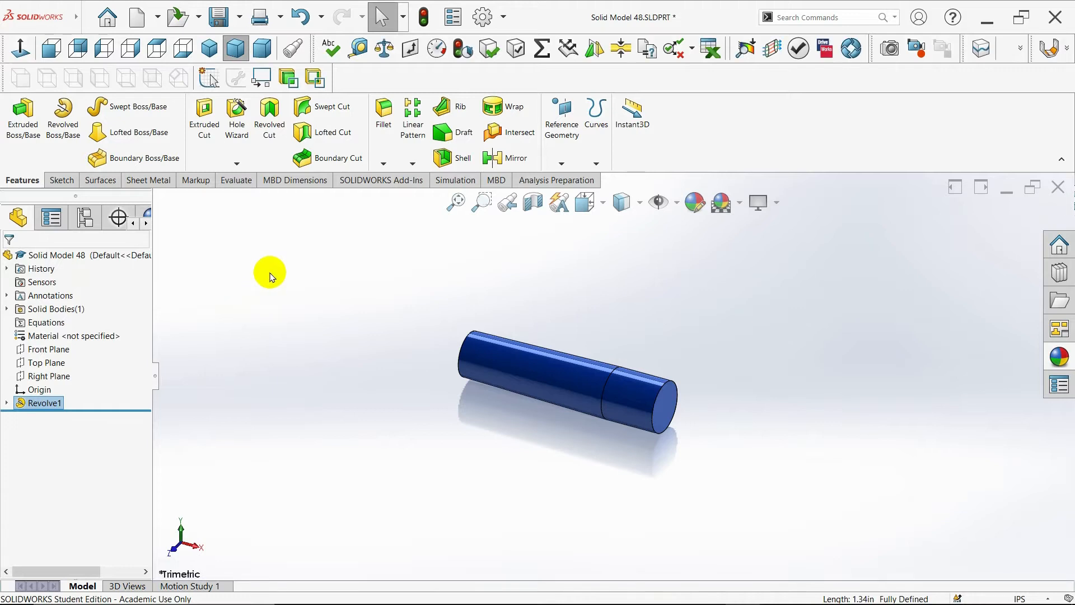
# - Apply the Plain White scene to the model view in isometric orientation
pyautogui.click(210, 48)
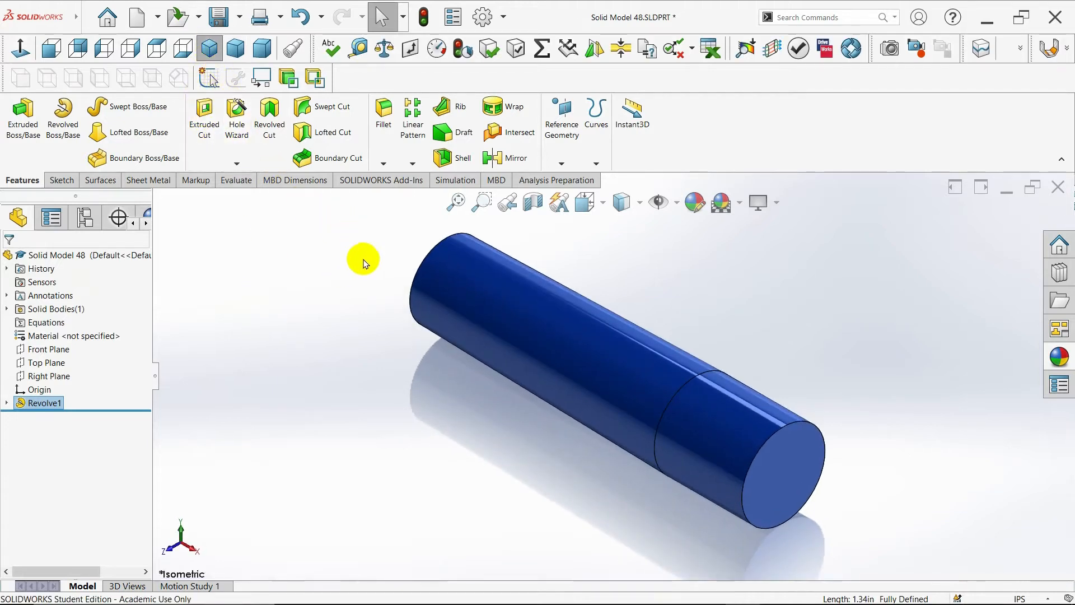
pyautogui.click(739, 202)
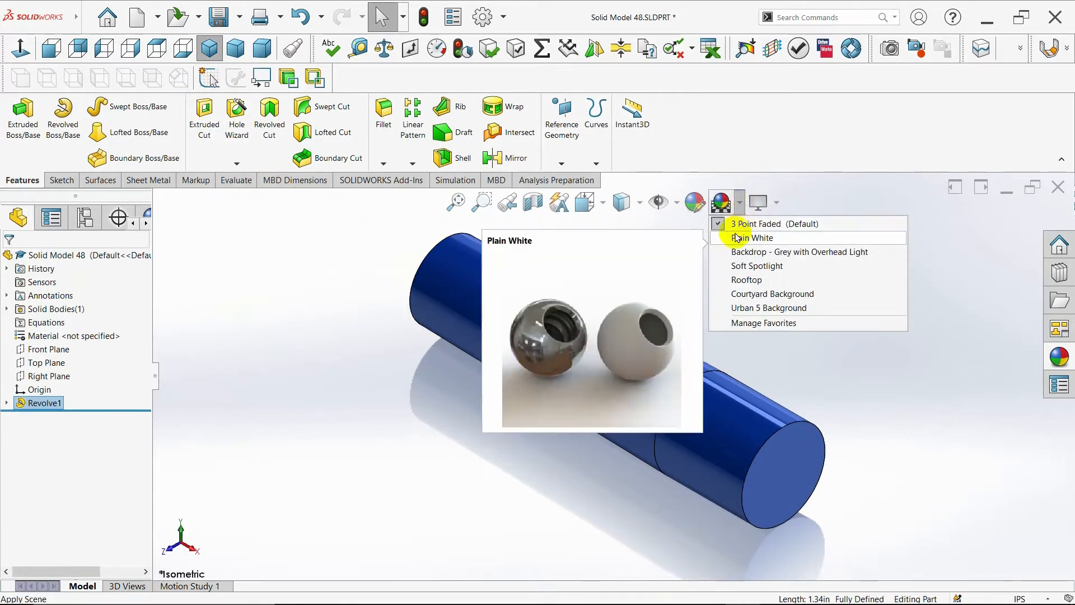
pyautogui.click(730, 236)
pyautogui.moveTo(787, 368); pyautogui.dragTo(820, 356, button='middle')
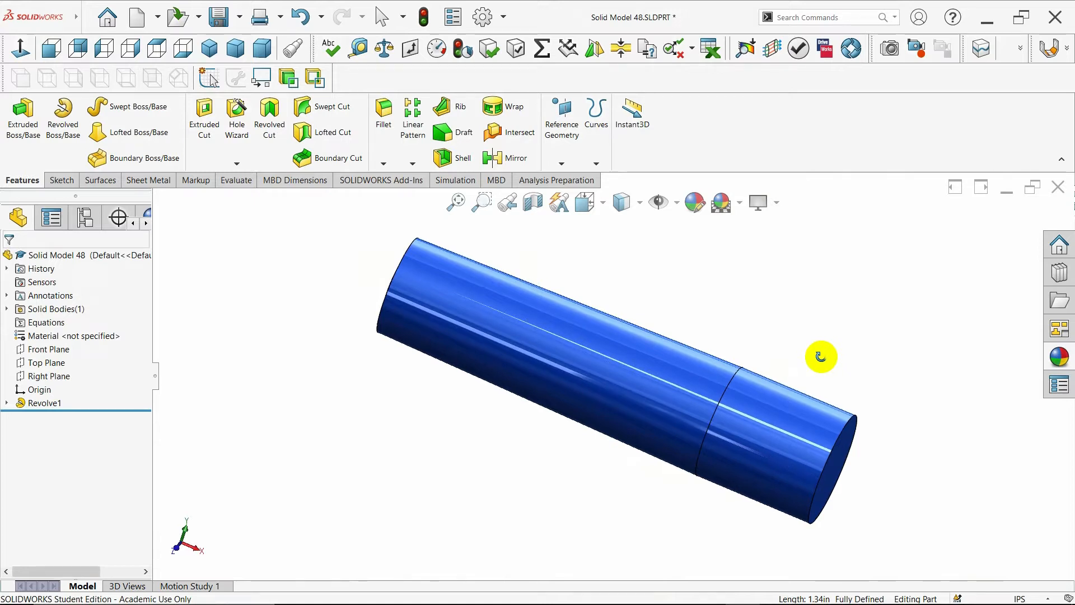
pyautogui.moveTo(820, 357); pyautogui.dragTo(793, 355, button='middle')
pyautogui.click(207, 51)
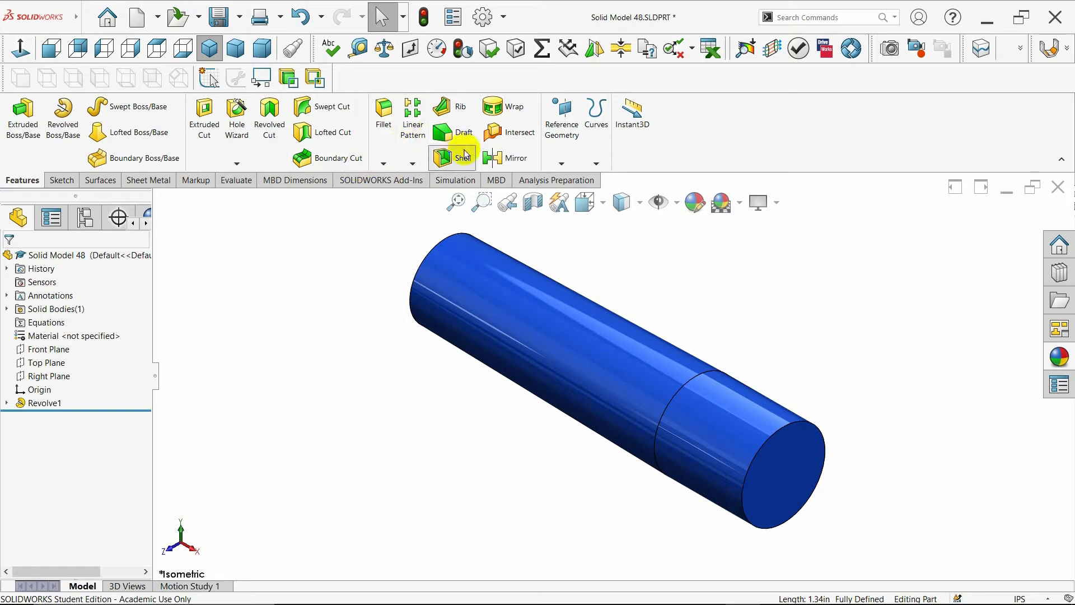
# - Shell the cylinder with 0.03 in thickness, removing its flat circular end face
pyautogui.click(465, 155)
pyautogui.click(765, 451)
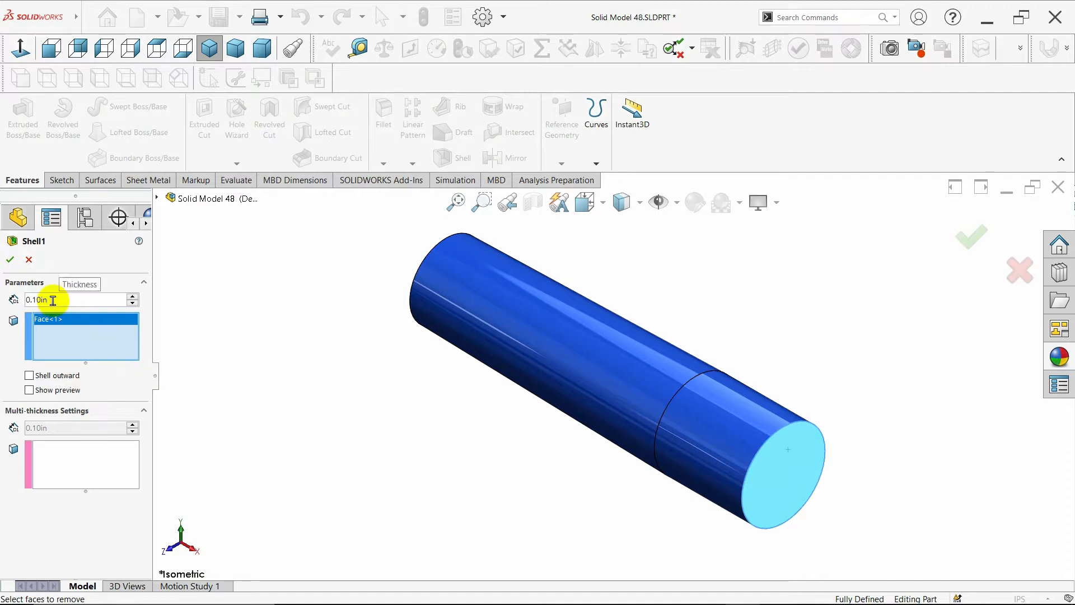
pyautogui.press('BackSpace')
pyautogui.press('BackSpace')
pyautogui.press('BackSpace')
pyautogui.press('BackSpace')
pyautogui.press('BackSpace')
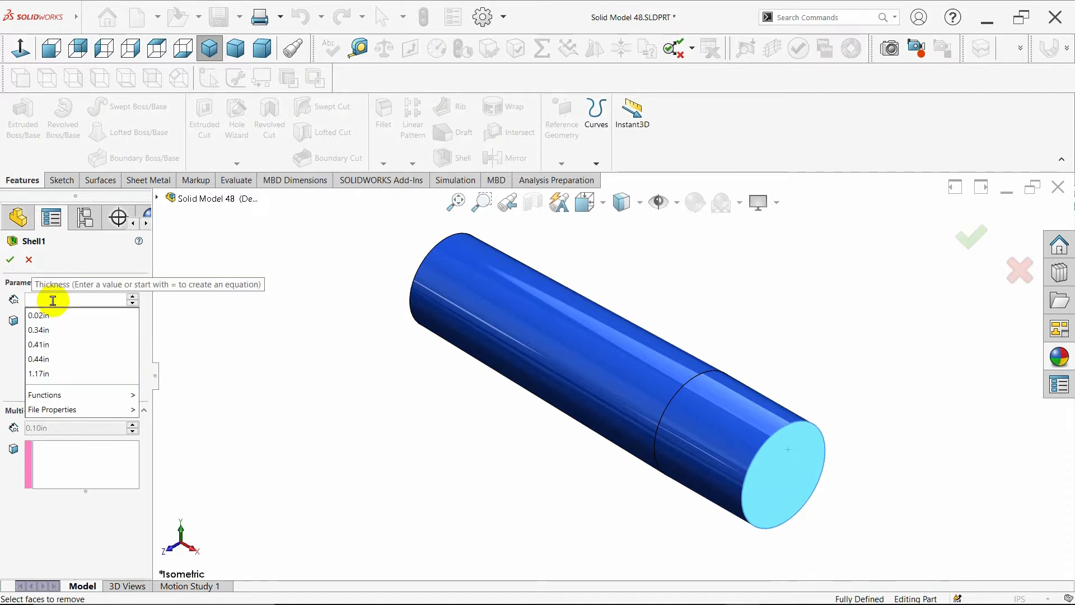
pyautogui.write('.03')
pyautogui.press('Return')
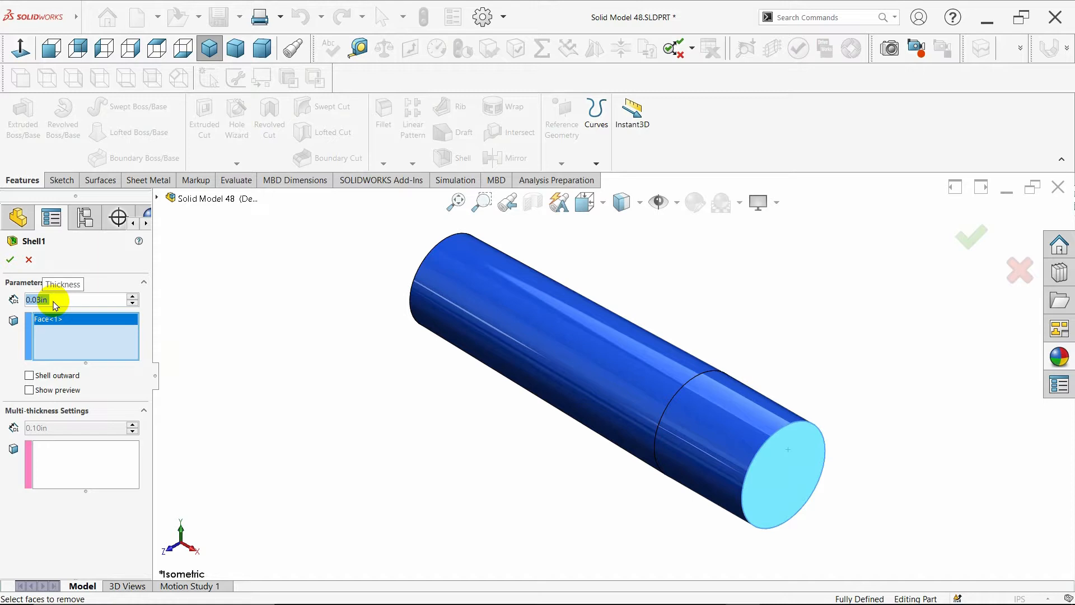
pyautogui.click(10, 260)
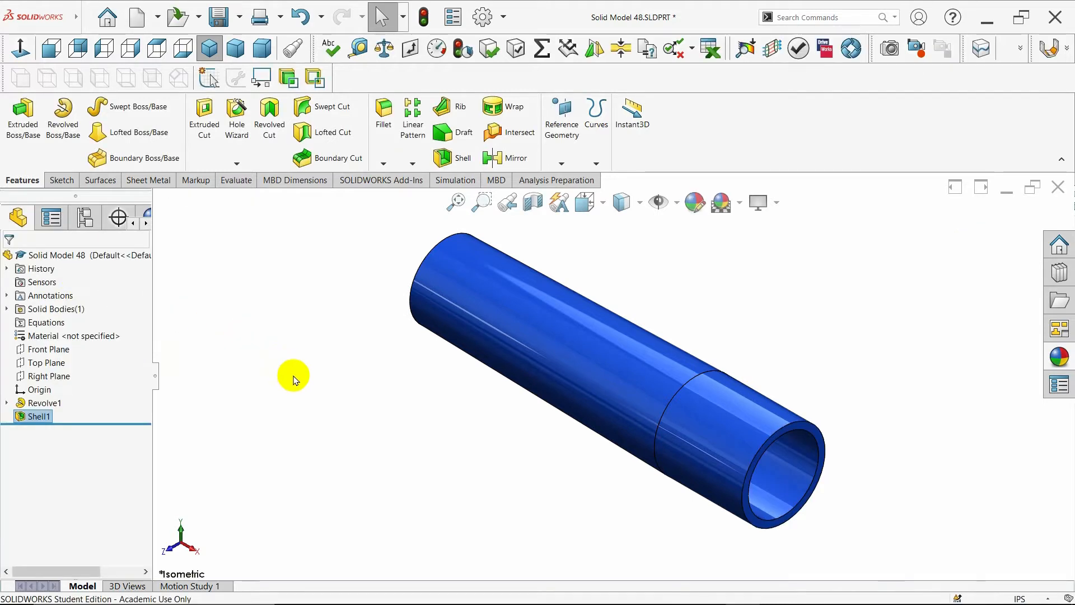
# - Start a sketch on the Front Plane and draw a small circle centered on the top edge at the step between diameters
pyautogui.moveTo(293, 375); pyautogui.dragTo(313, 319, button='middle')
pyautogui.click(209, 48)
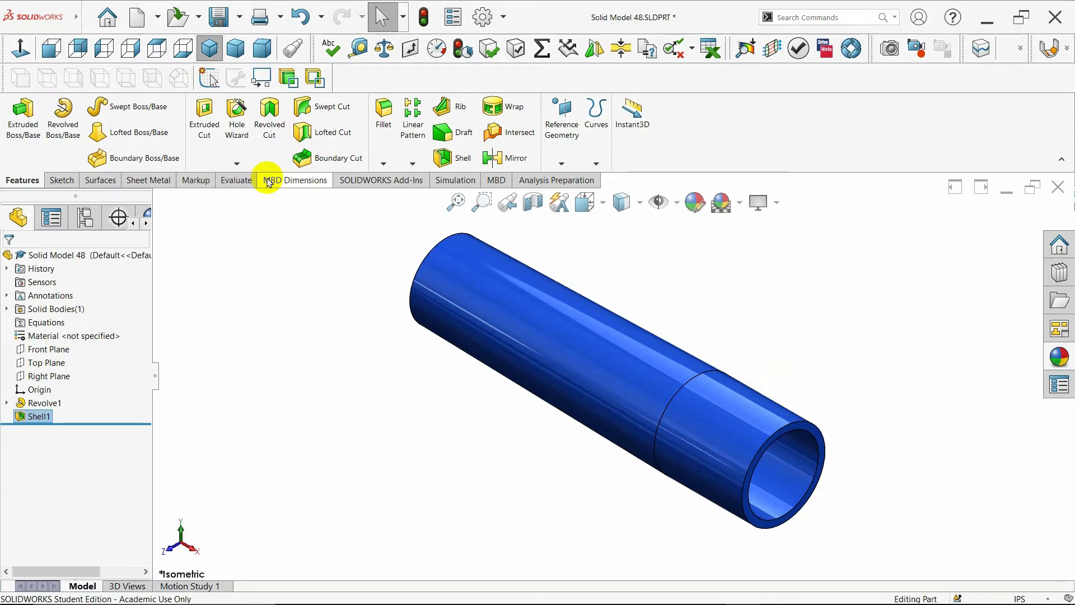
pyautogui.click(84, 348)
pyautogui.click(99, 326)
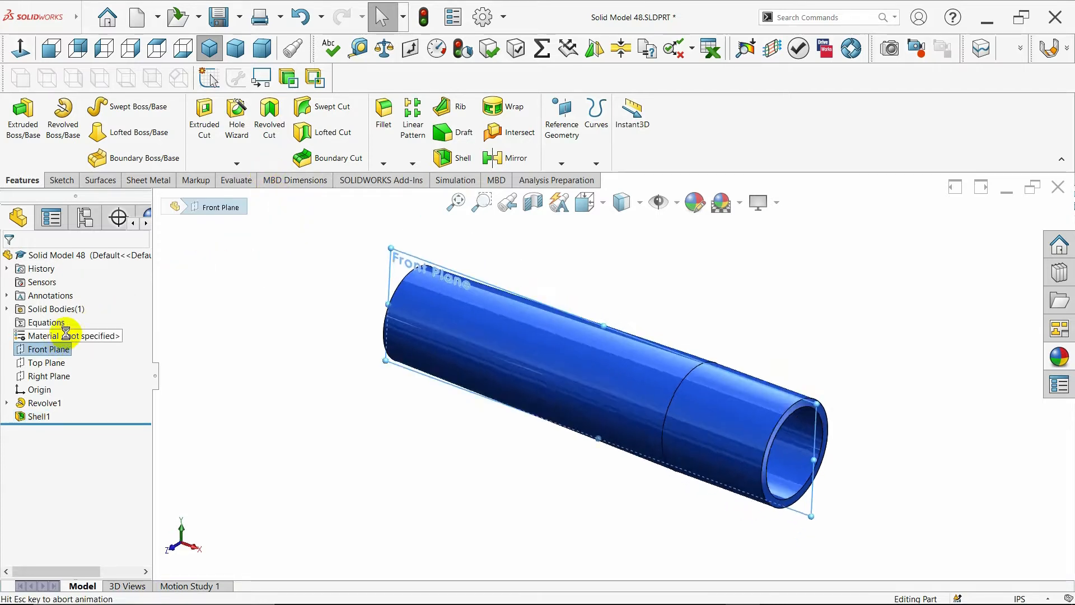
pyautogui.click(124, 106)
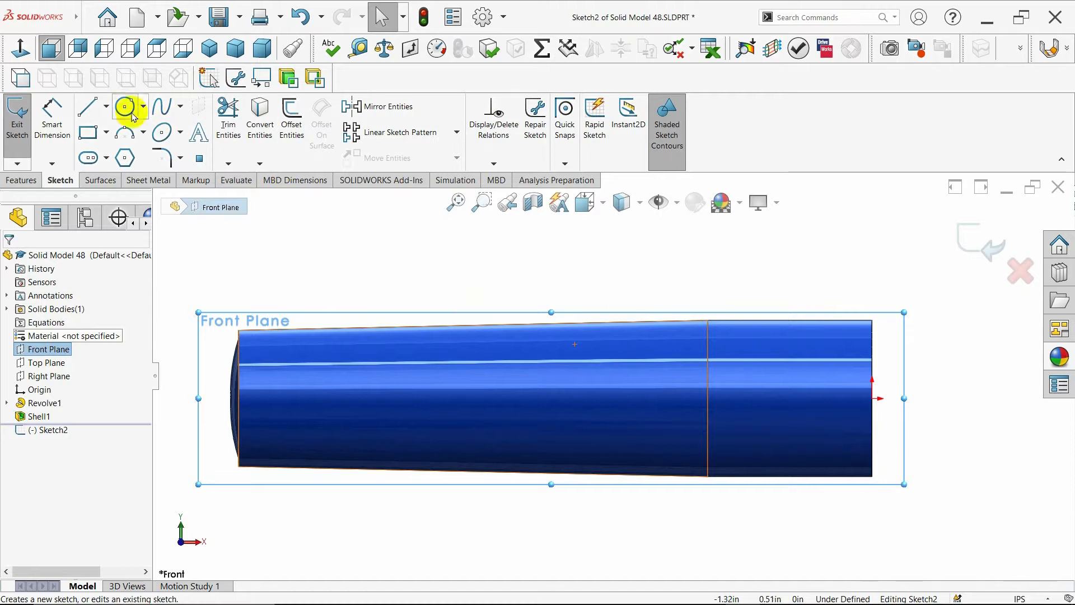
pyautogui.scroll(-2, 733, 325)
pyautogui.scroll(-2, 733, 324)
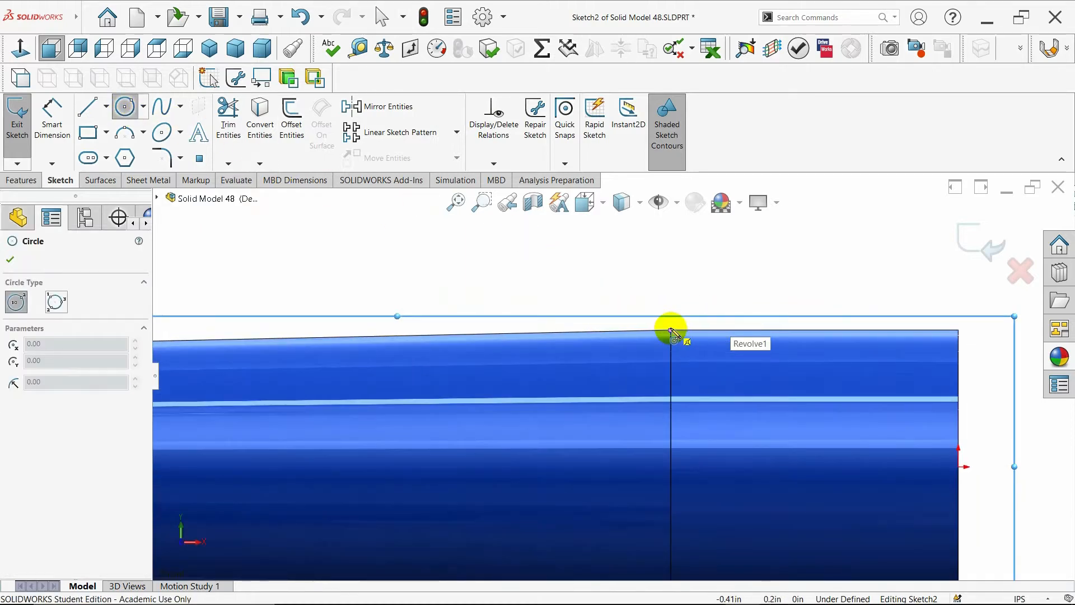
pyautogui.click(671, 330)
pyautogui.click(688, 334)
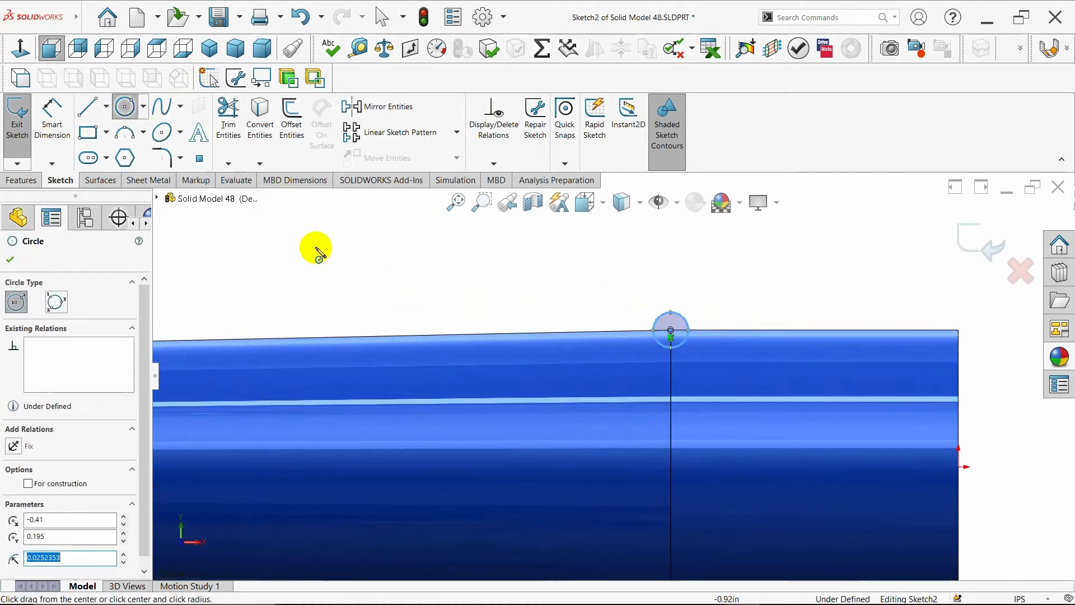
pyautogui.click(10, 259)
# - Dimension the small circle's diameter and set it to 0.02 in
pyautogui.click(52, 121)
pyautogui.click(653, 324)
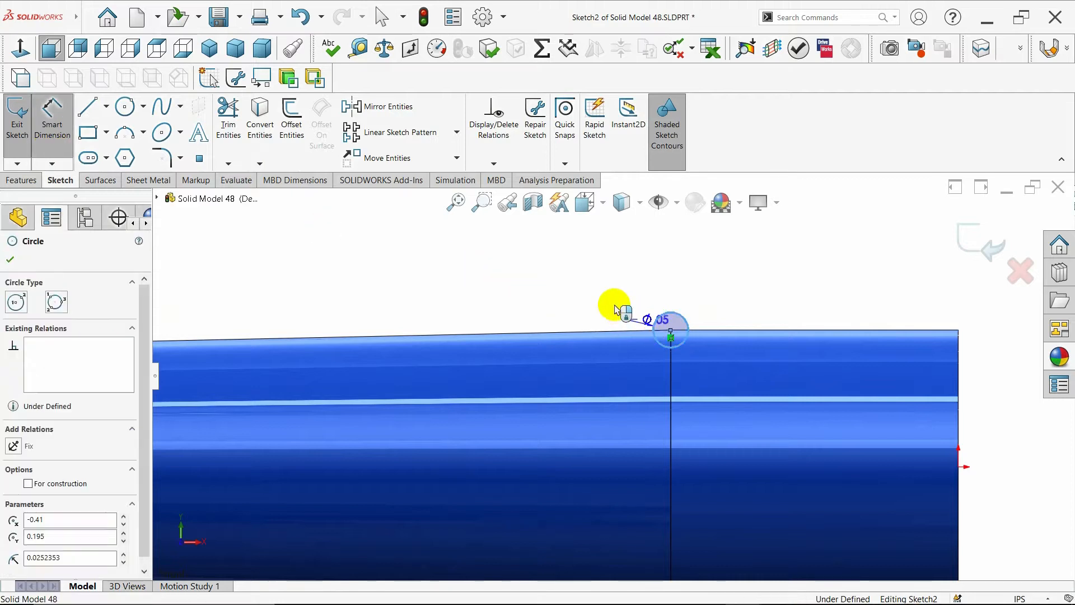
pyautogui.click(591, 297)
pyautogui.click(590, 297)
pyautogui.press('BackSpace')
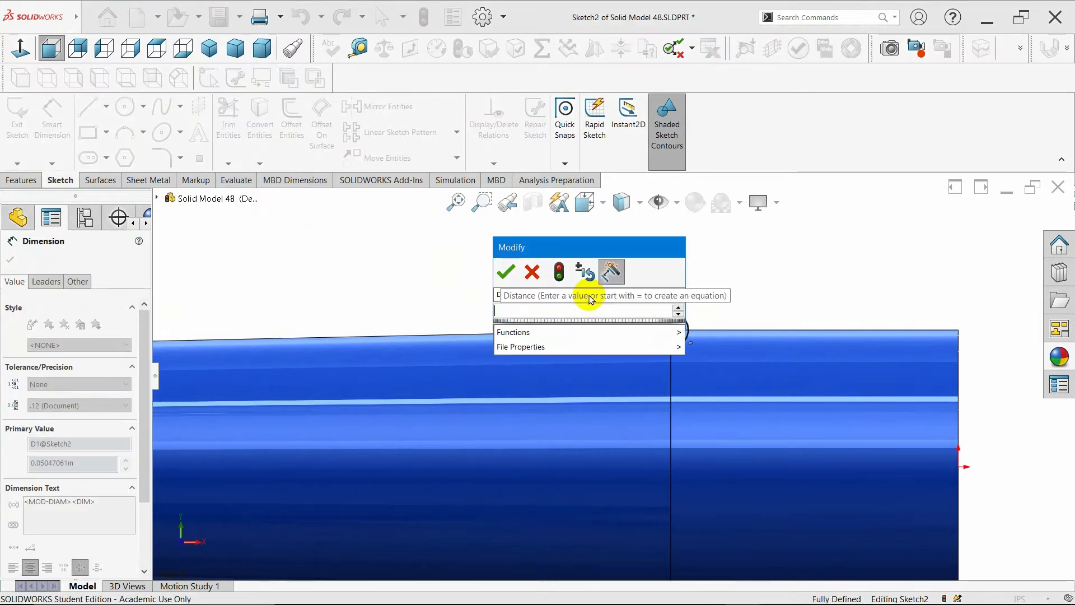
pyautogui.write('.02')
pyautogui.press('Return')
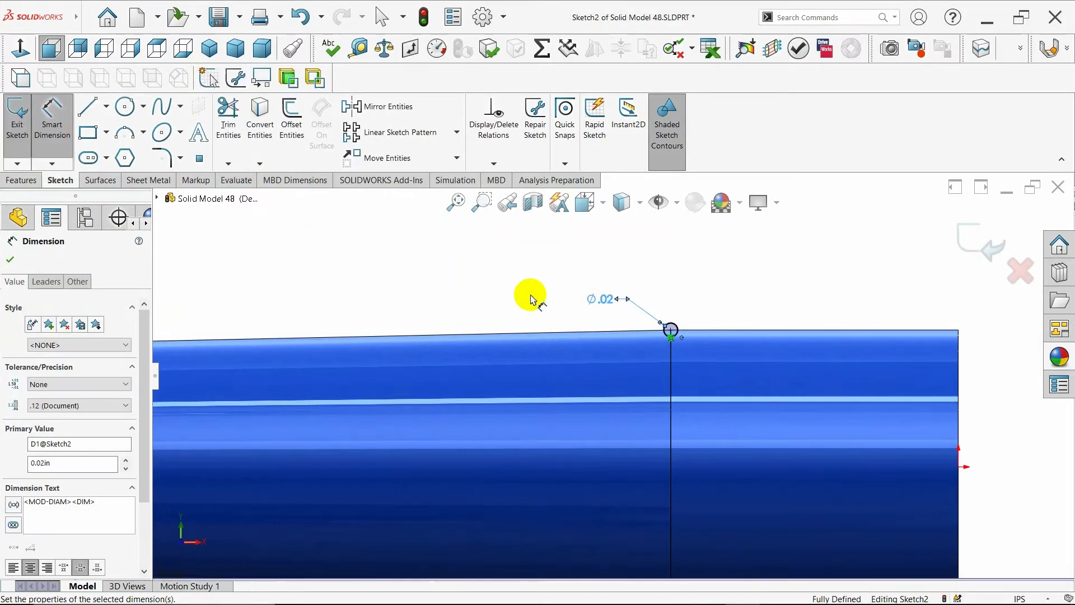
pyautogui.press('Escape')
# - Sweep the small circle along the circular edge at the step to form a ring bead
pyautogui.click(22, 180)
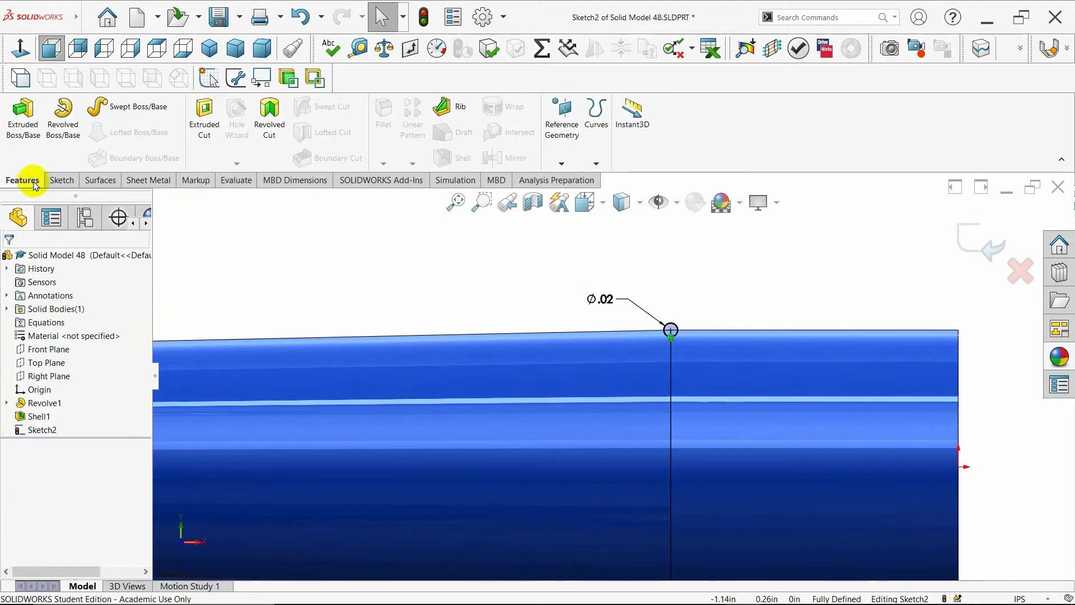
pyautogui.click(115, 107)
pyautogui.click(210, 48)
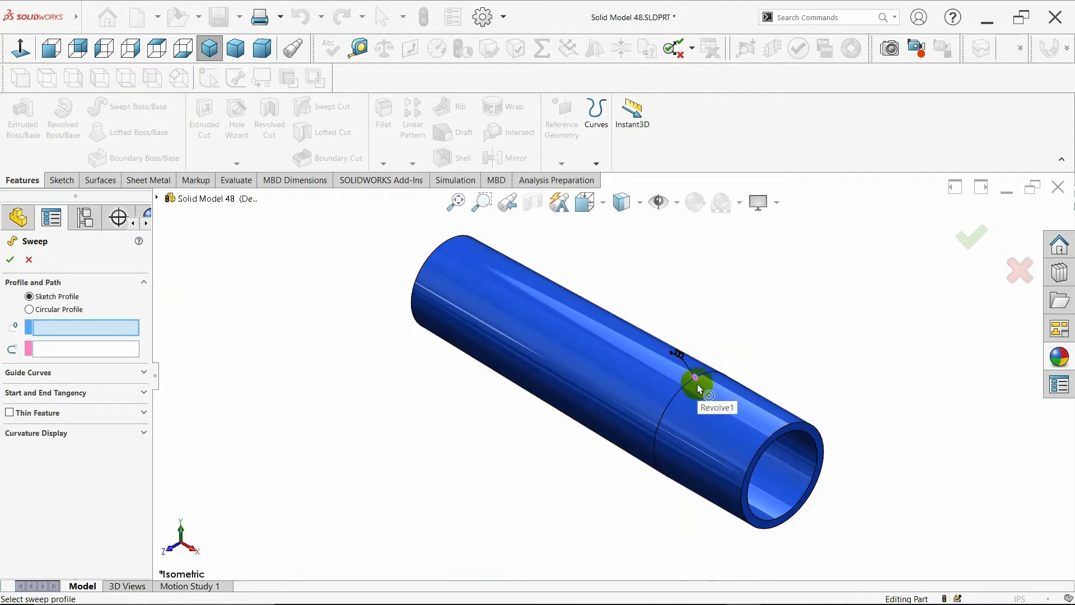
pyautogui.click(698, 384)
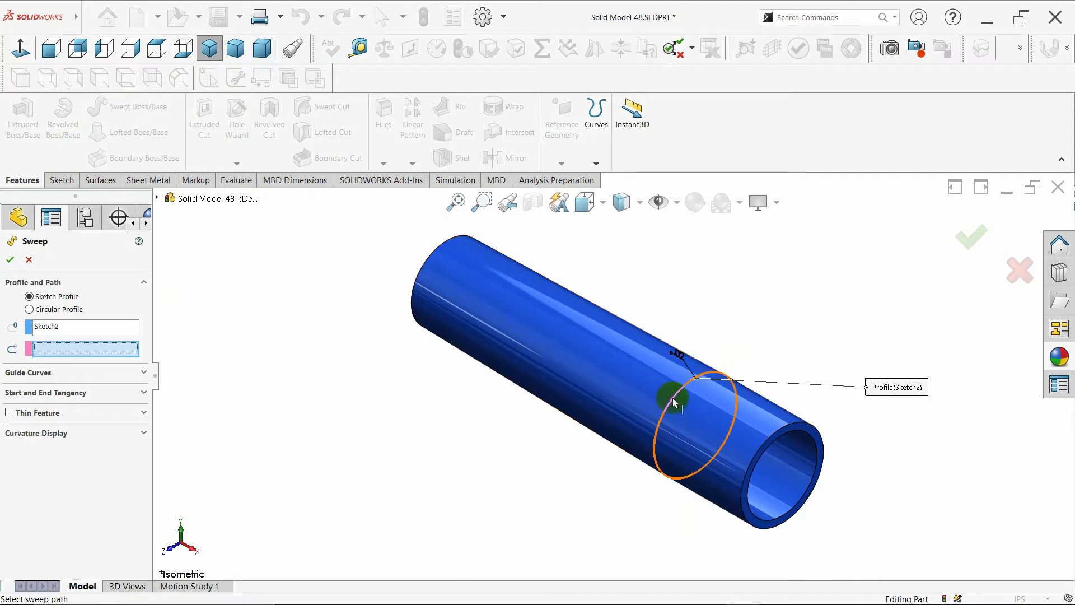
pyautogui.click(673, 401)
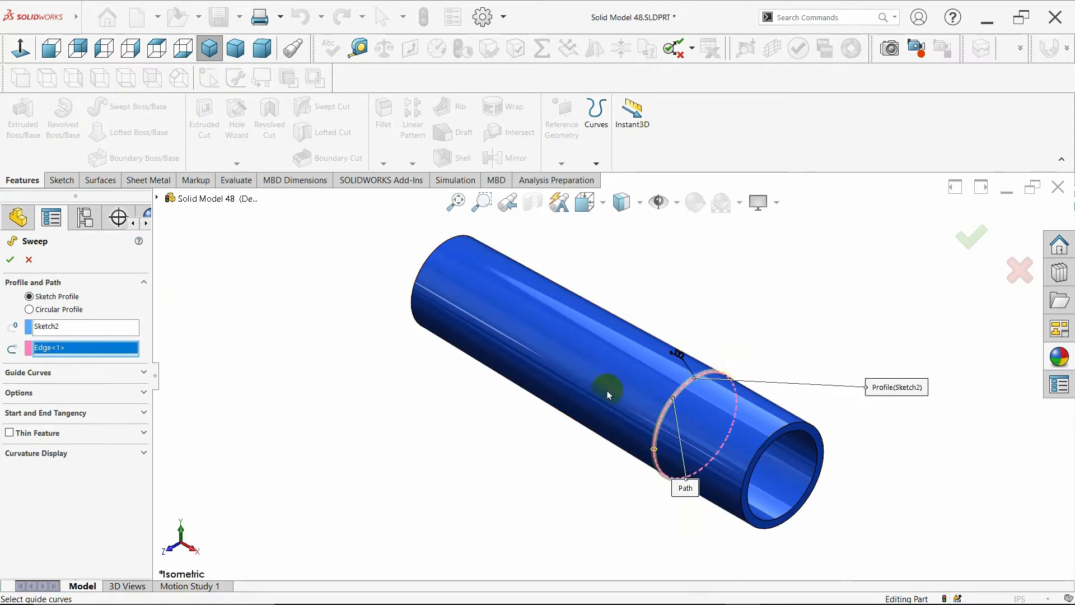
pyautogui.click(10, 259)
pyautogui.moveTo(444, 444); pyautogui.dragTo(390, 331, button='middle')
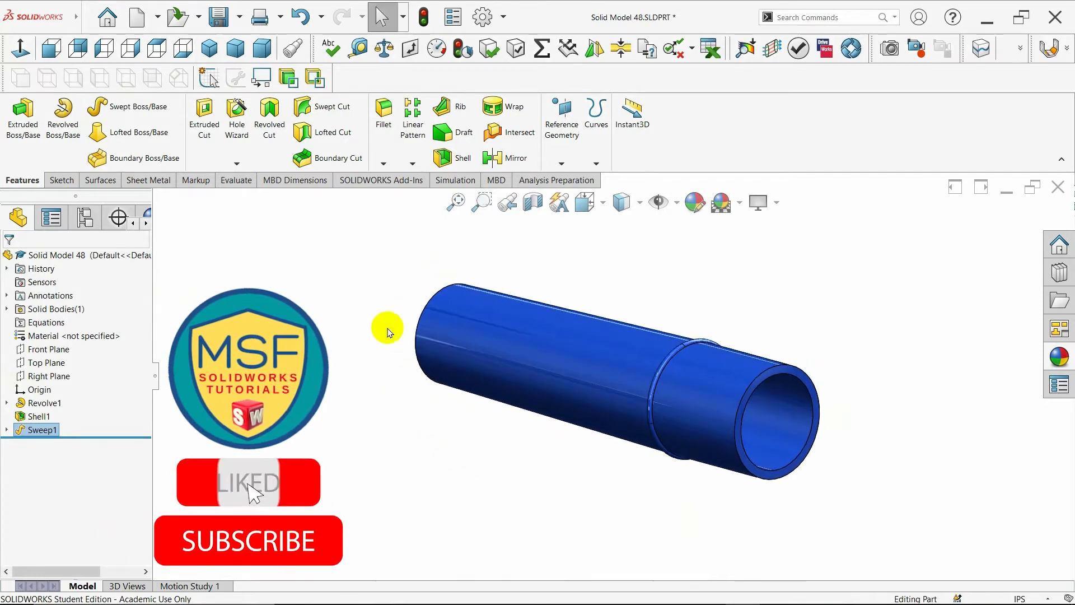
pyautogui.click(209, 48)
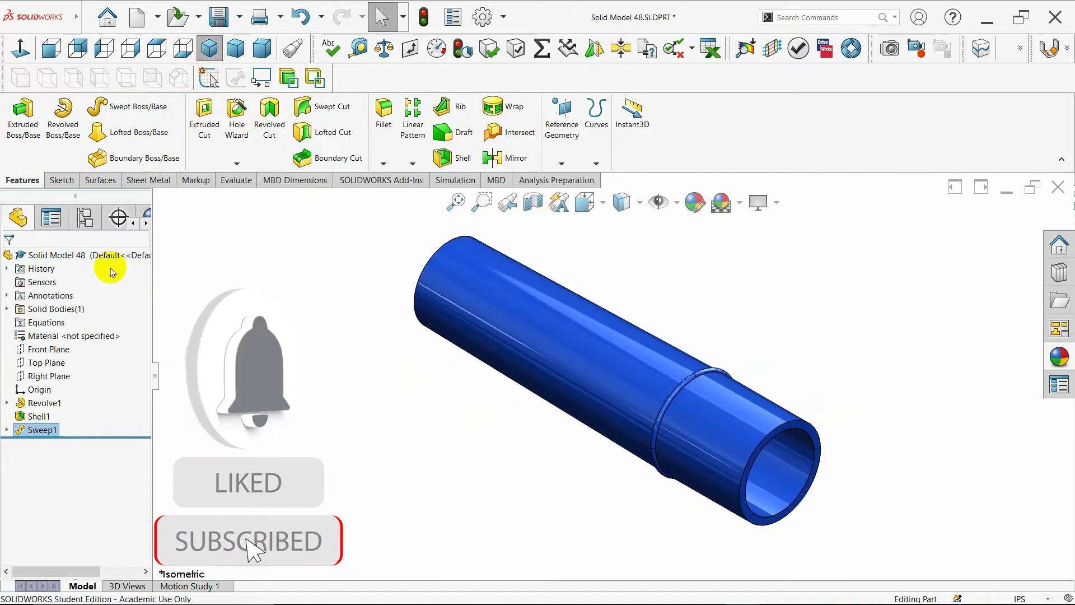
# - Start a sketch on the Right Plane and draw two concentric circles centered on the origin
pyautogui.click(58, 374)
pyautogui.click(79, 351)
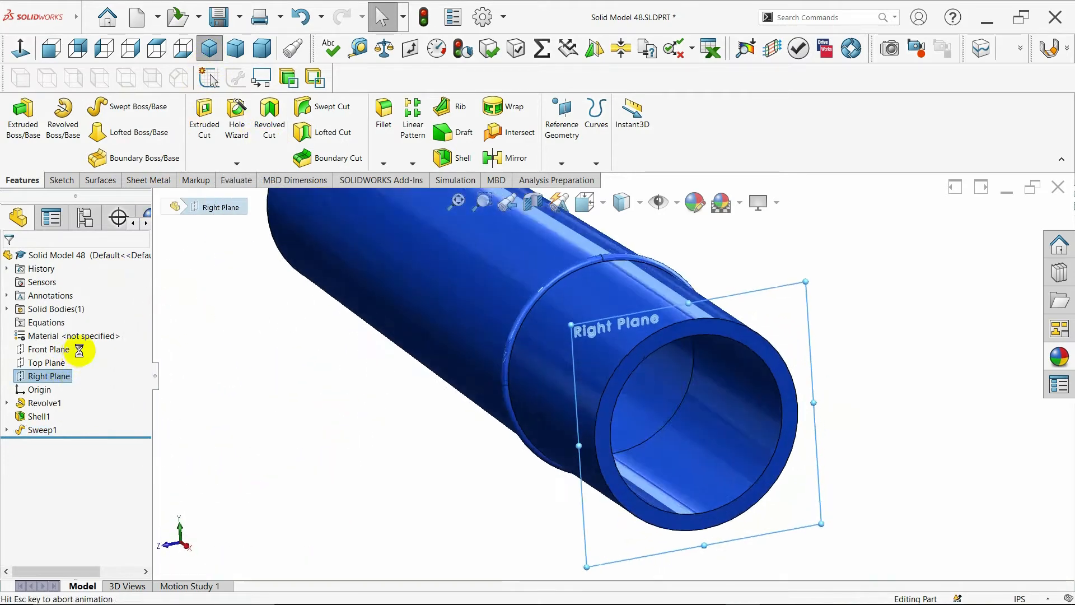
pyautogui.click(125, 107)
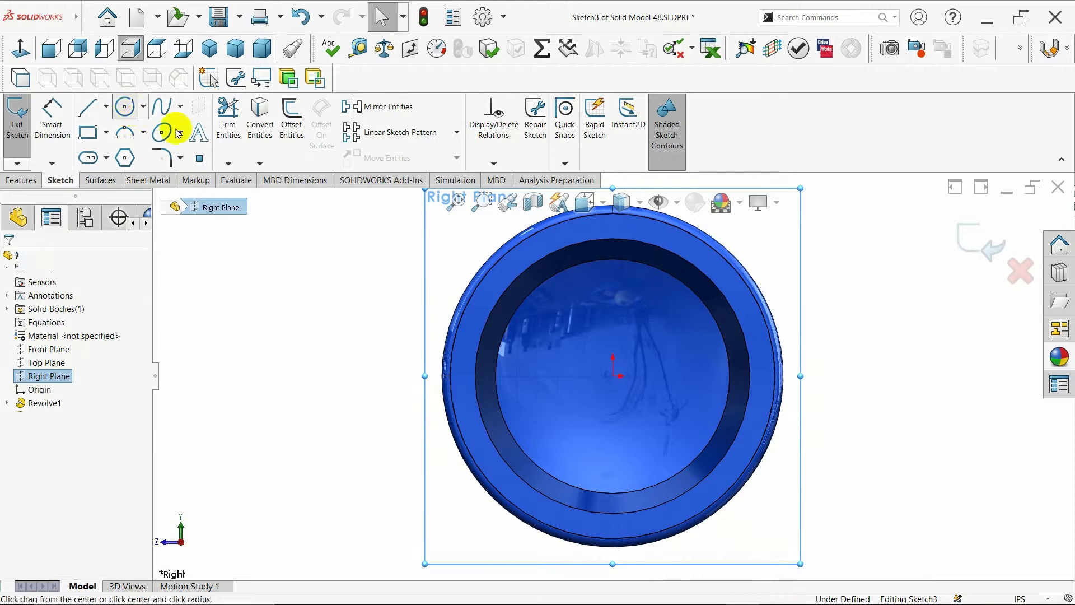
pyautogui.moveTo(613, 375); pyautogui.dragTo(655, 398)
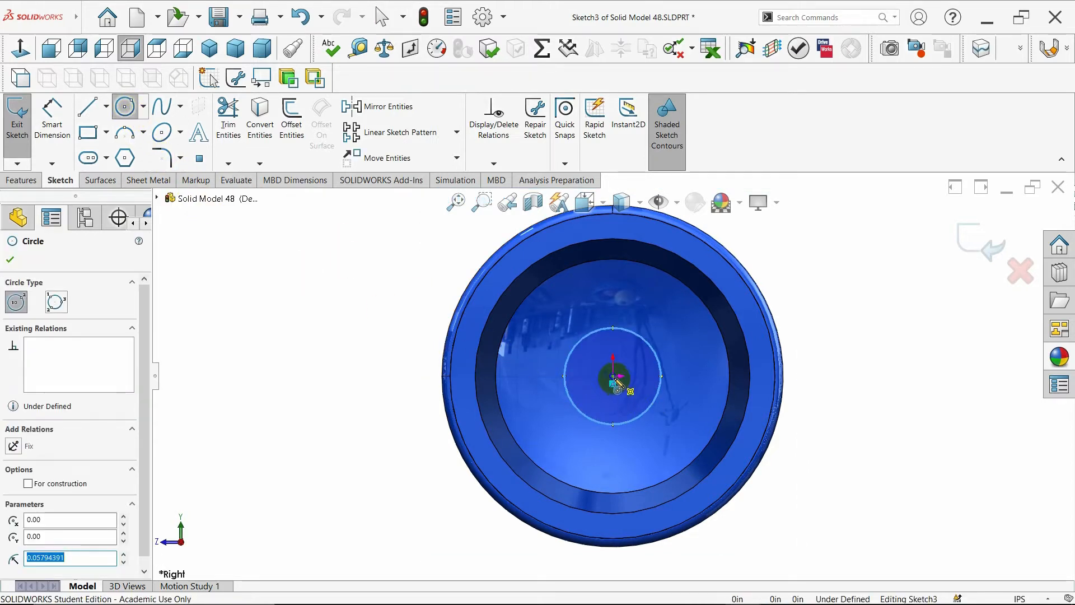
pyautogui.moveTo(613, 376); pyautogui.dragTo(701, 432)
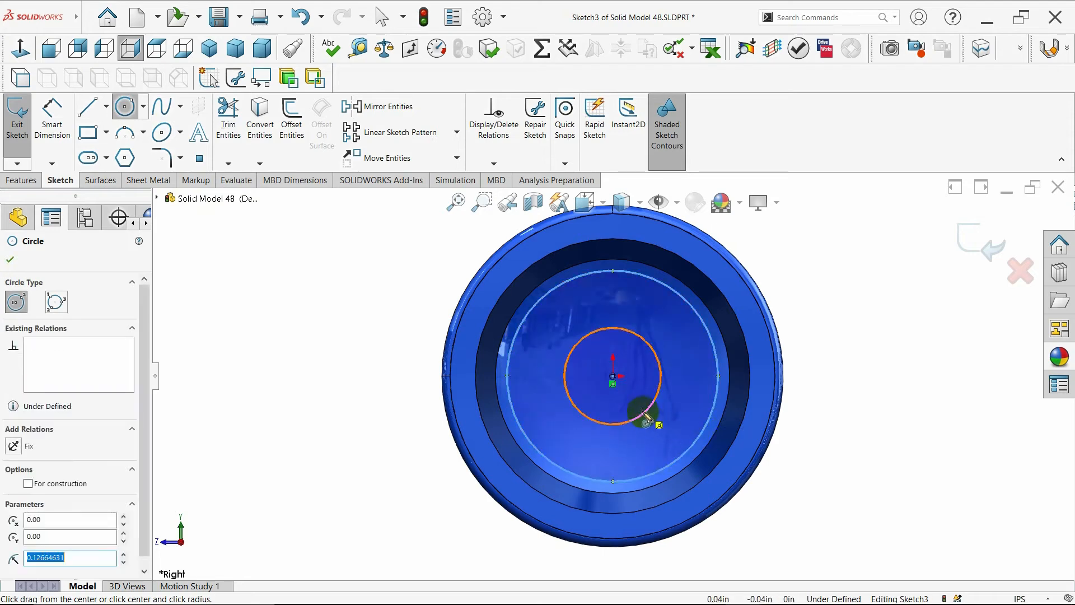
pyautogui.press('Escape')
# - Apply the 3 Point Faded scene to the viewport background
pyautogui.click(739, 203)
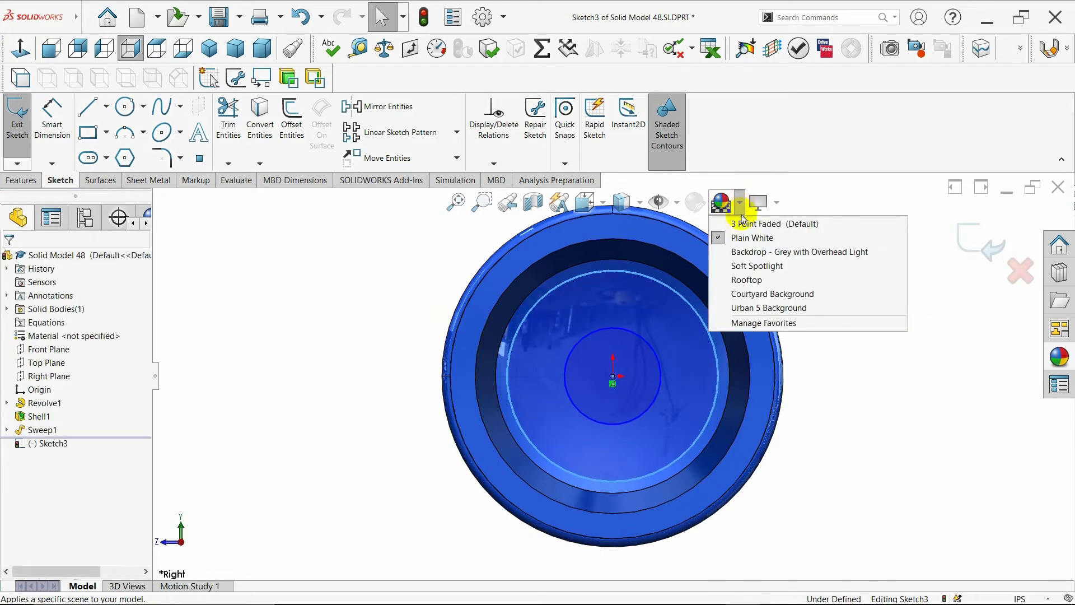
pyautogui.click(743, 224)
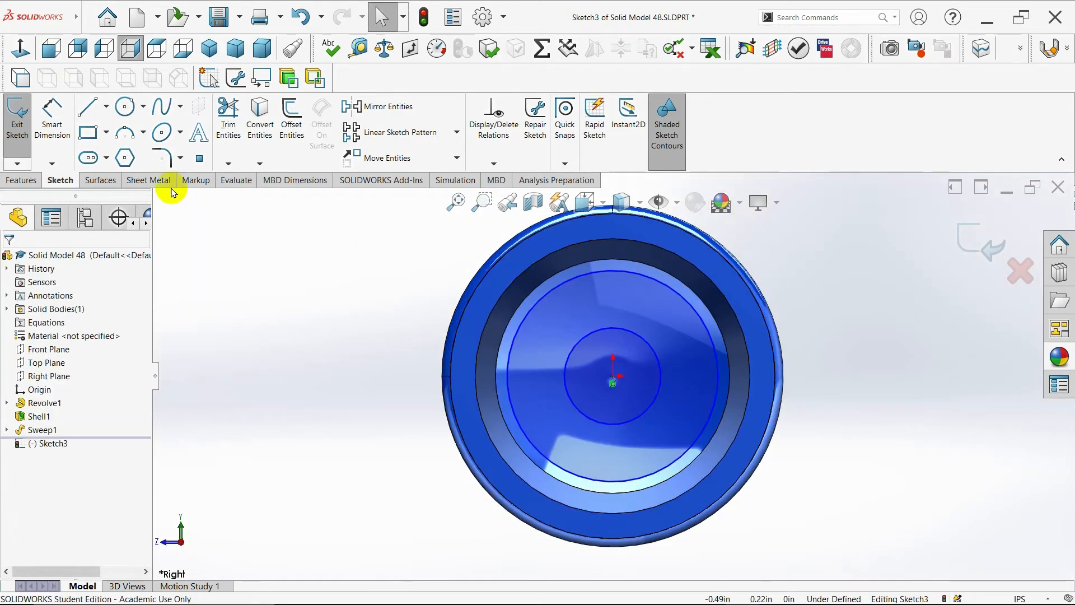
# - Dimension the inner circle's diameter to 0.16 in and the outer circle's diameter to 0.22 in
pyautogui.click(68, 135)
pyautogui.click(653, 412)
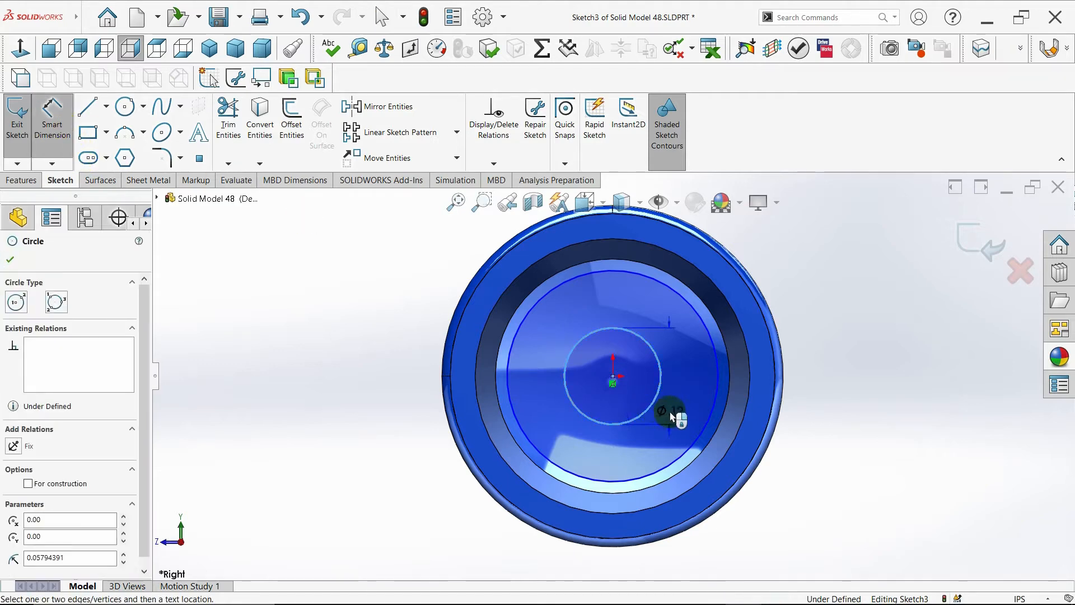
pyautogui.click(838, 292)
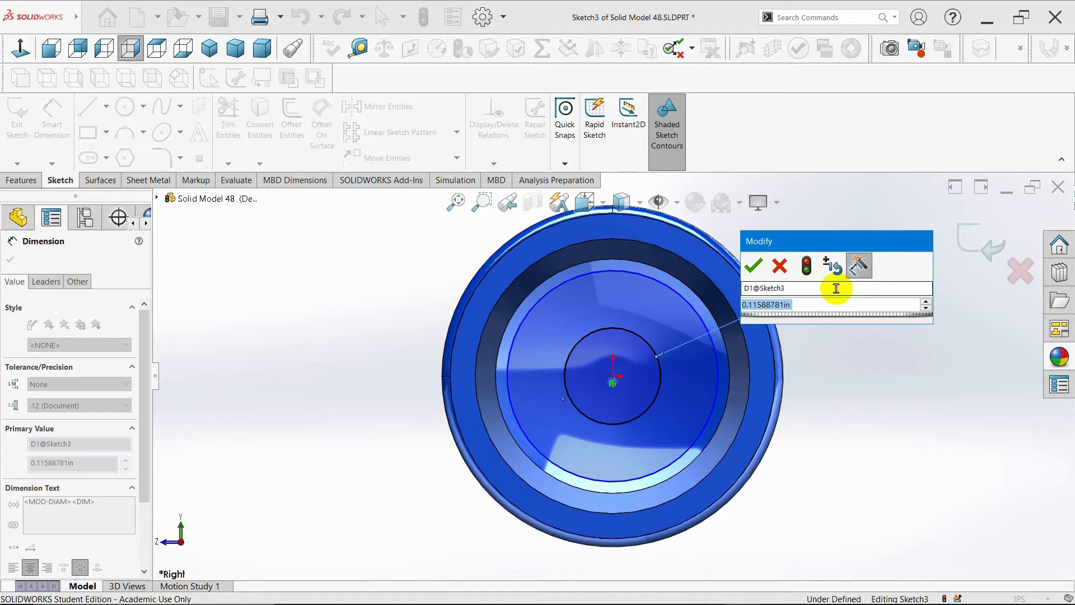
pyautogui.write('.6')
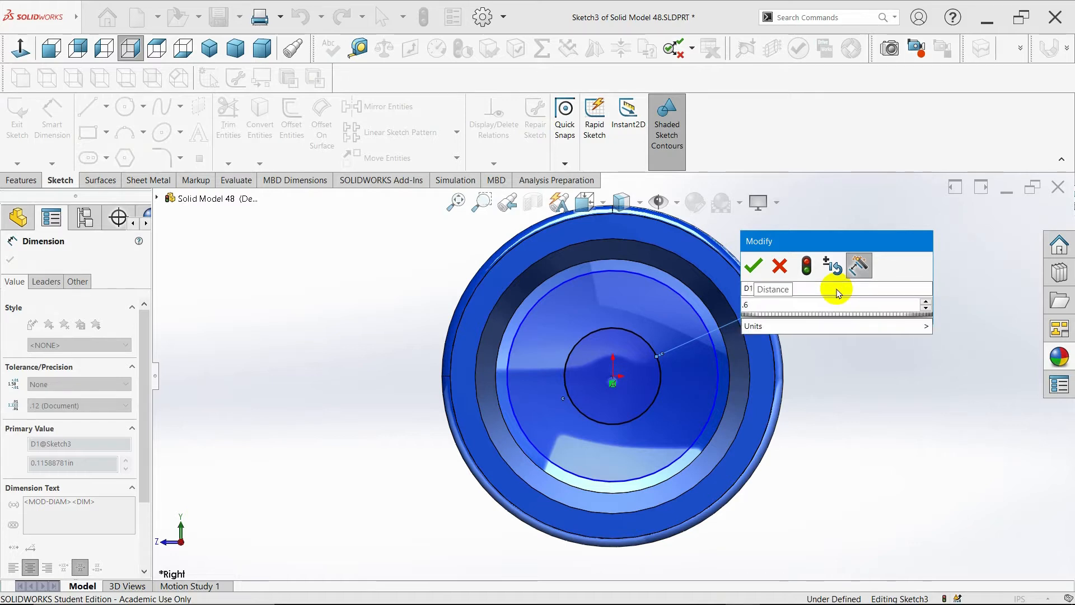
pyautogui.press('BackSpace')
pyautogui.press('BackSpace')
pyautogui.write('.16')
pyautogui.press('Return')
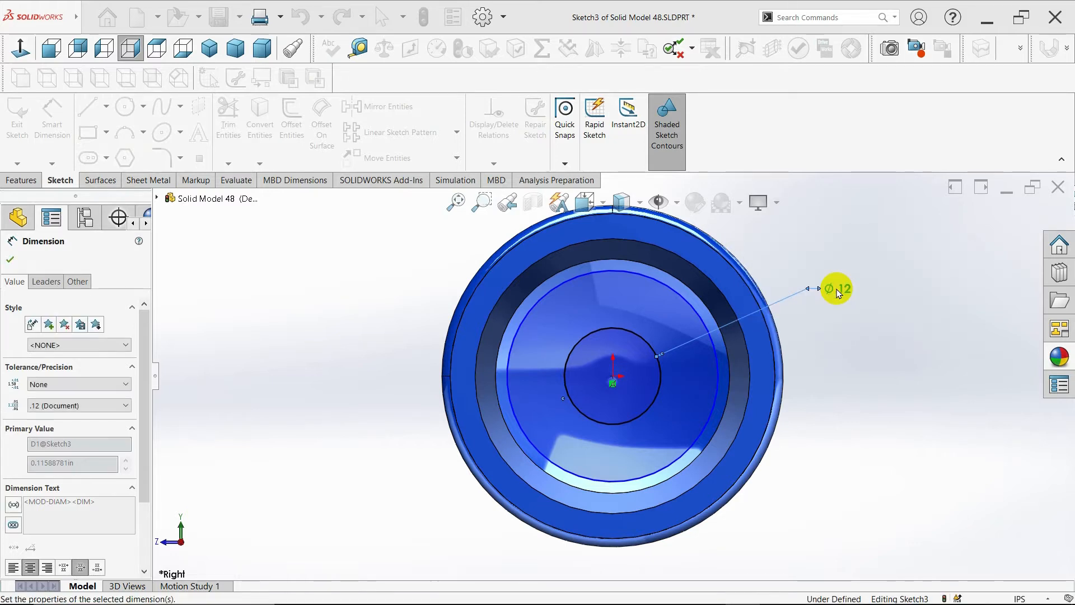
pyautogui.click(719, 398)
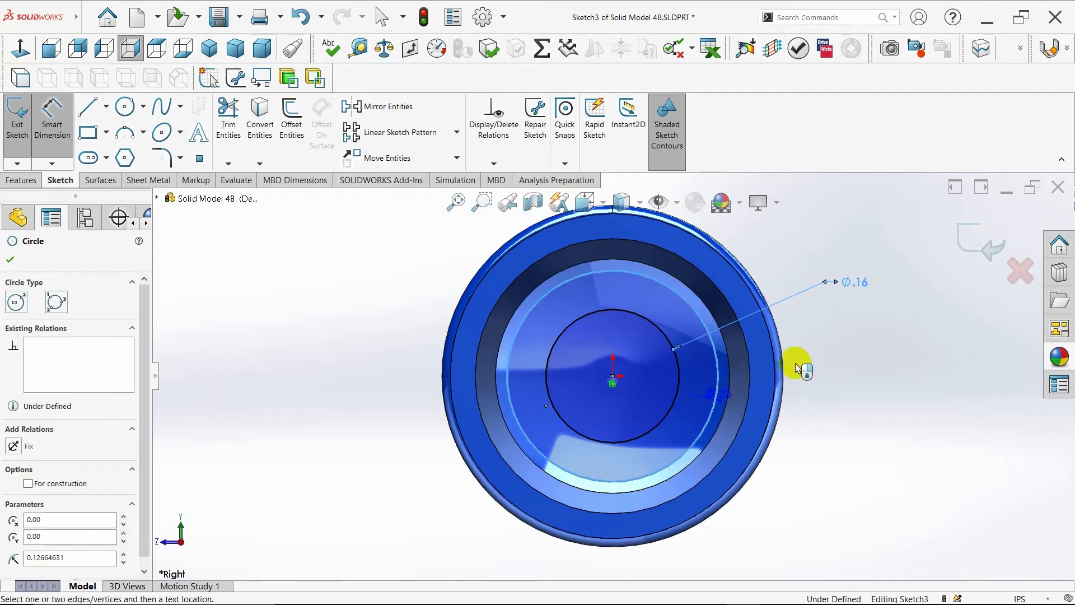
pyautogui.click(837, 363)
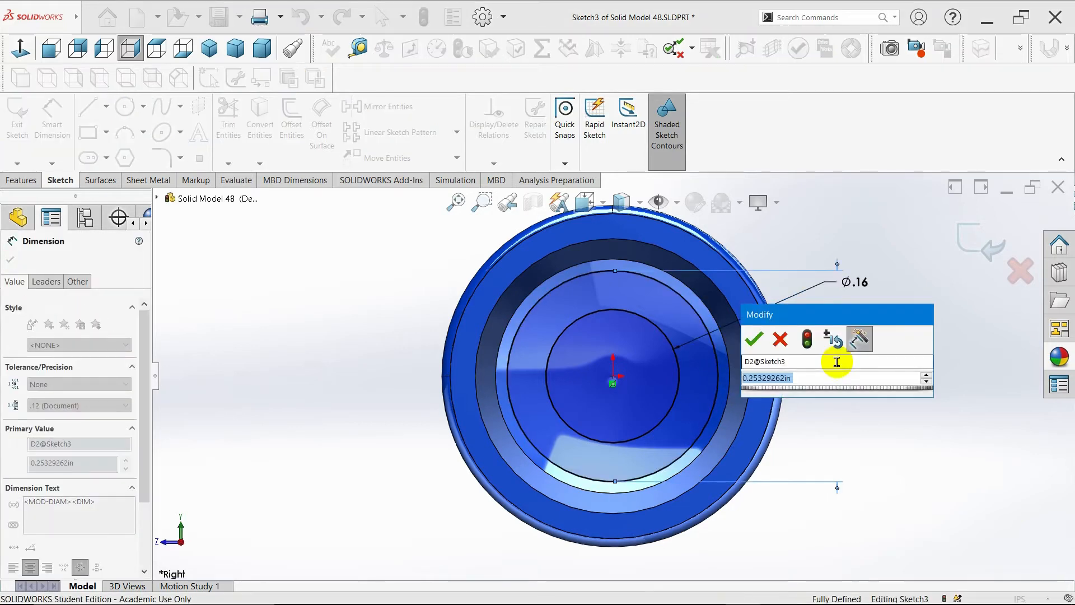
pyautogui.write('.22')
pyautogui.press('Return')
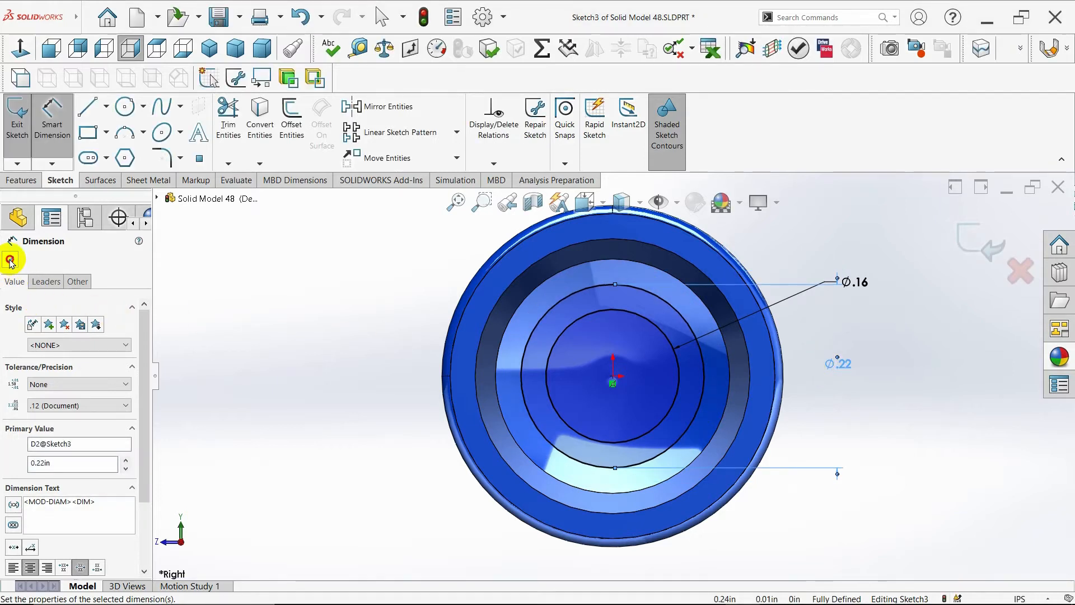
pyautogui.click(10, 261)
# - Draw a vertical centerline from the origin upward past the outer circle
pyautogui.click(104, 112)
pyautogui.click(112, 147)
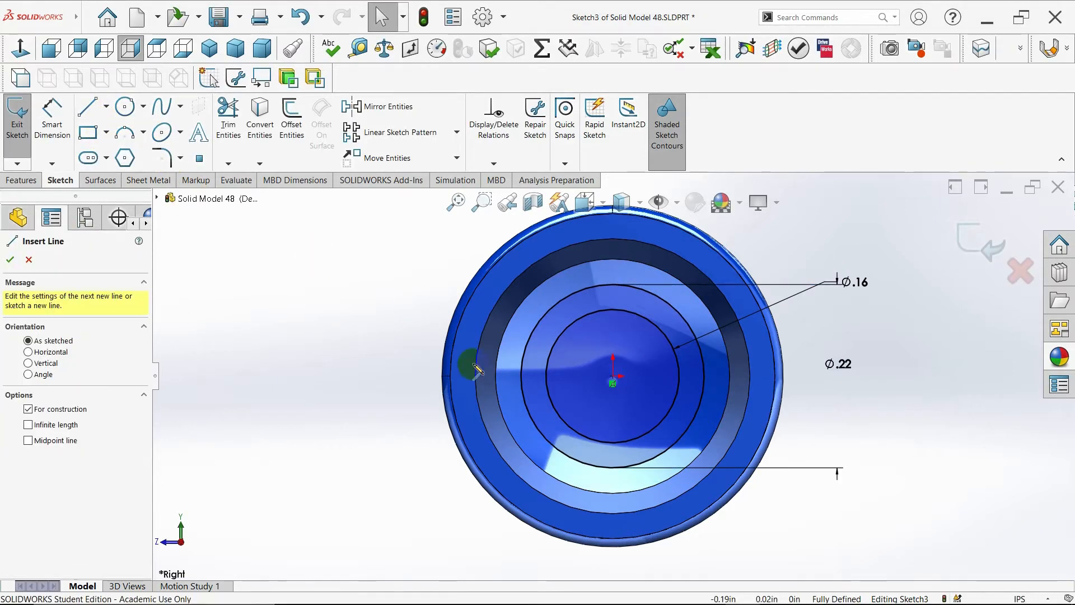
pyautogui.click(613, 376)
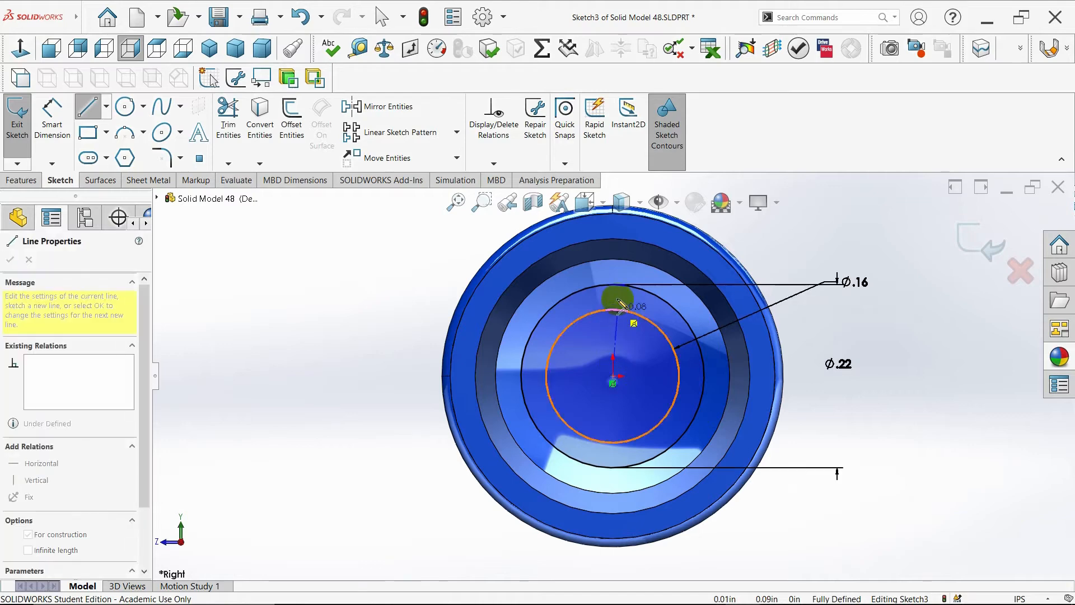
pyautogui.scroll(2, 616, 232)
pyautogui.scroll(1, 618, 225)
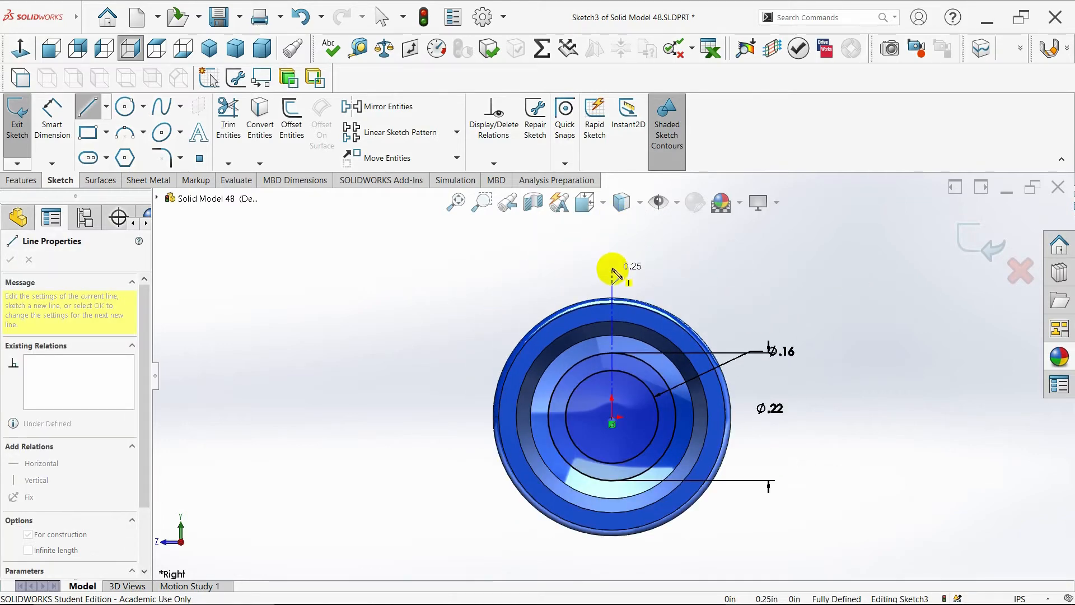
pyautogui.click(612, 260)
pyautogui.press('Escape')
pyautogui.scroll(-3, 631, 385)
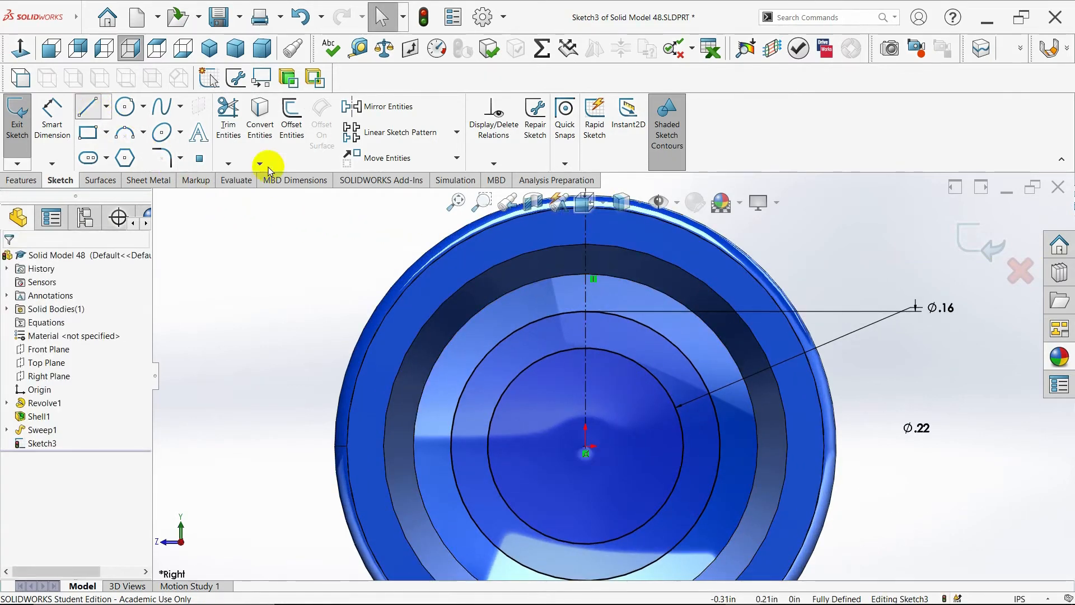
# - Draw a vertical line beside the centerline across the circles and dimension its offset from the centerline to 0.01 in
pyautogui.press('l')
pyautogui.click(568, 301)
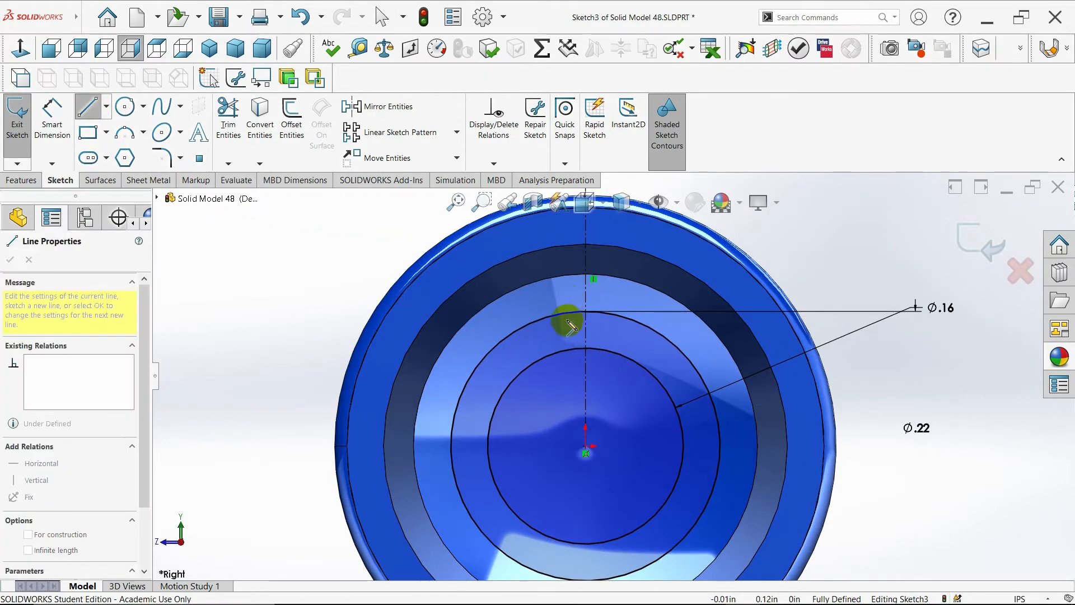
pyautogui.click(569, 367)
pyautogui.press('Escape')
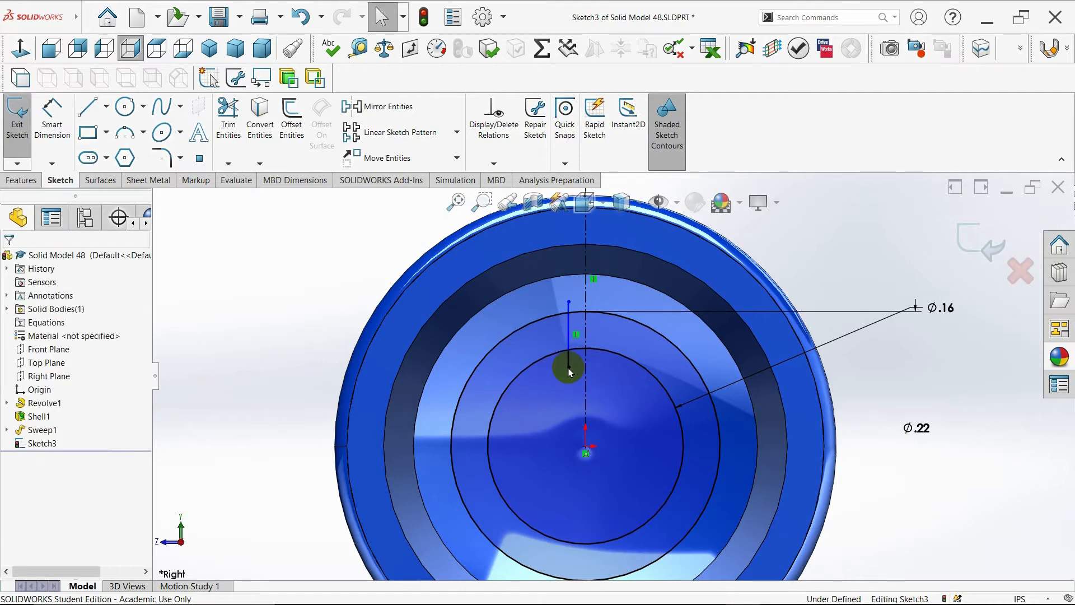
pyautogui.click(55, 134)
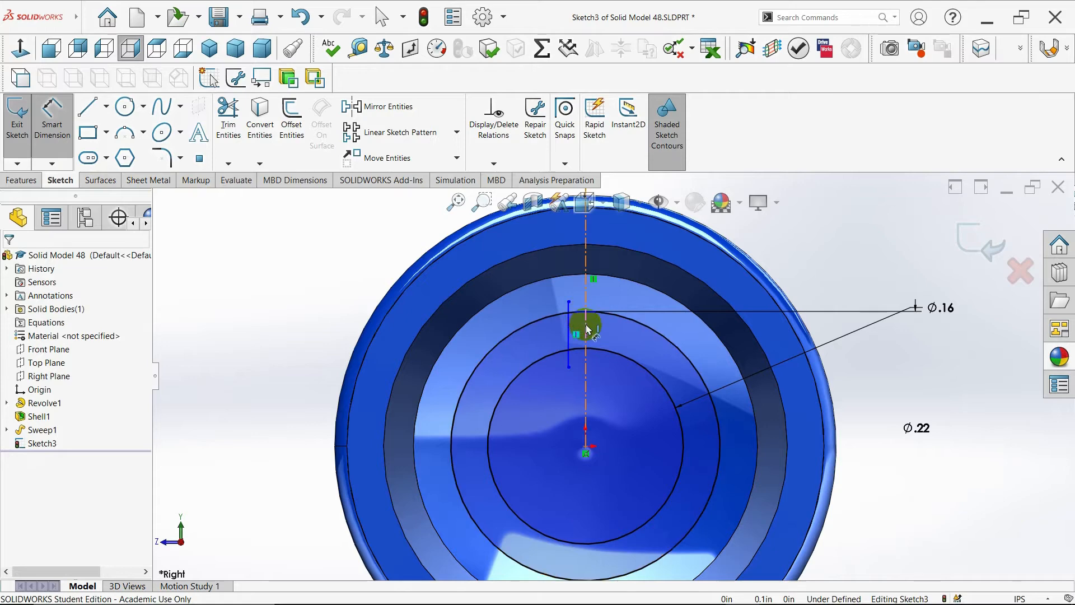
pyautogui.click(569, 315)
pyautogui.click(568, 287)
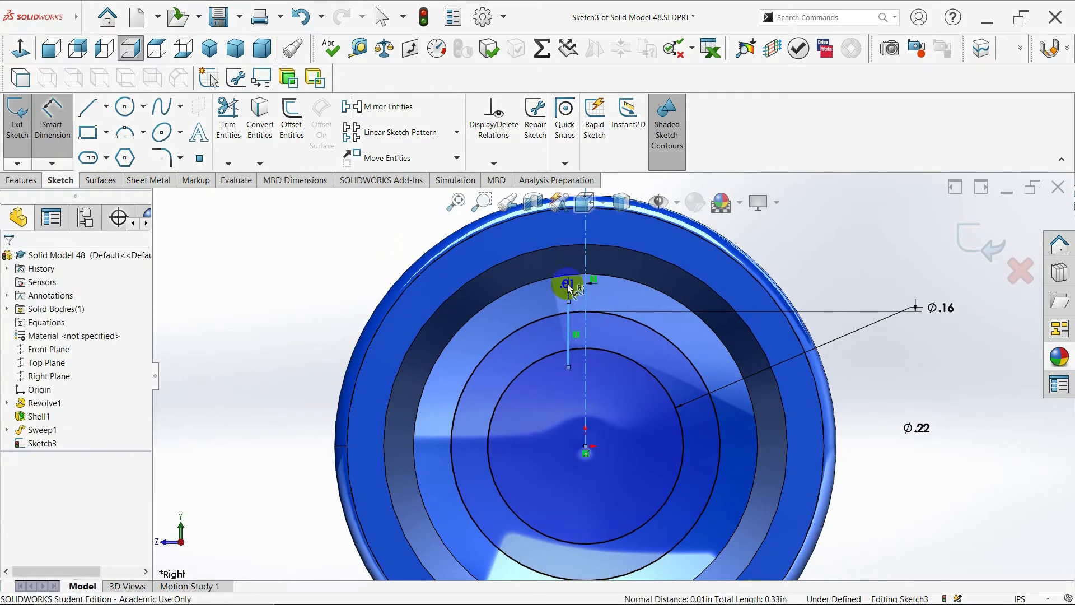
pyautogui.write('.01')
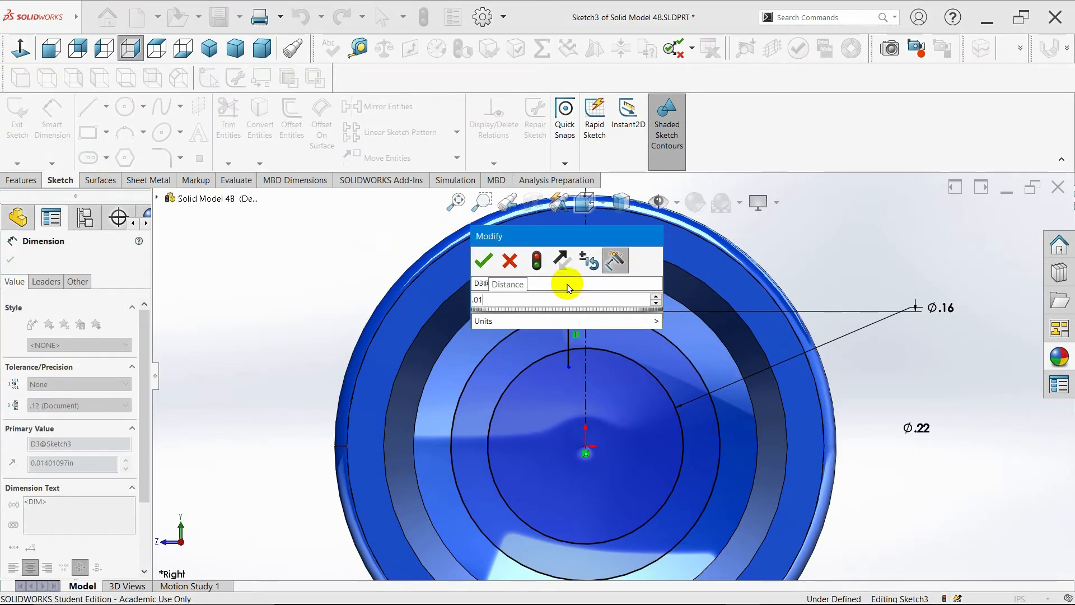
pyautogui.press('Return')
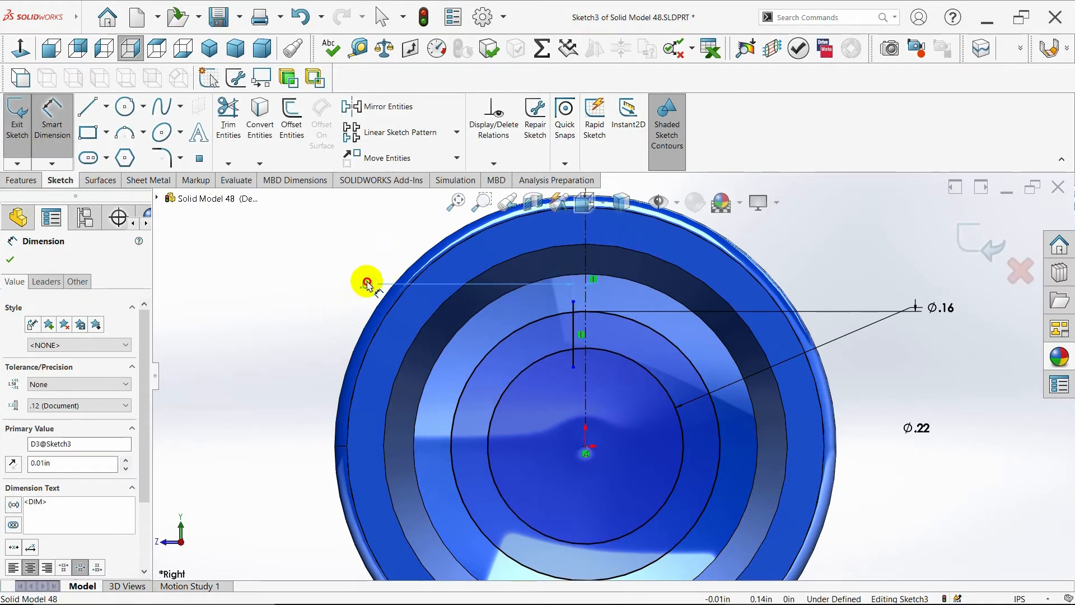
pyautogui.click(7, 263)
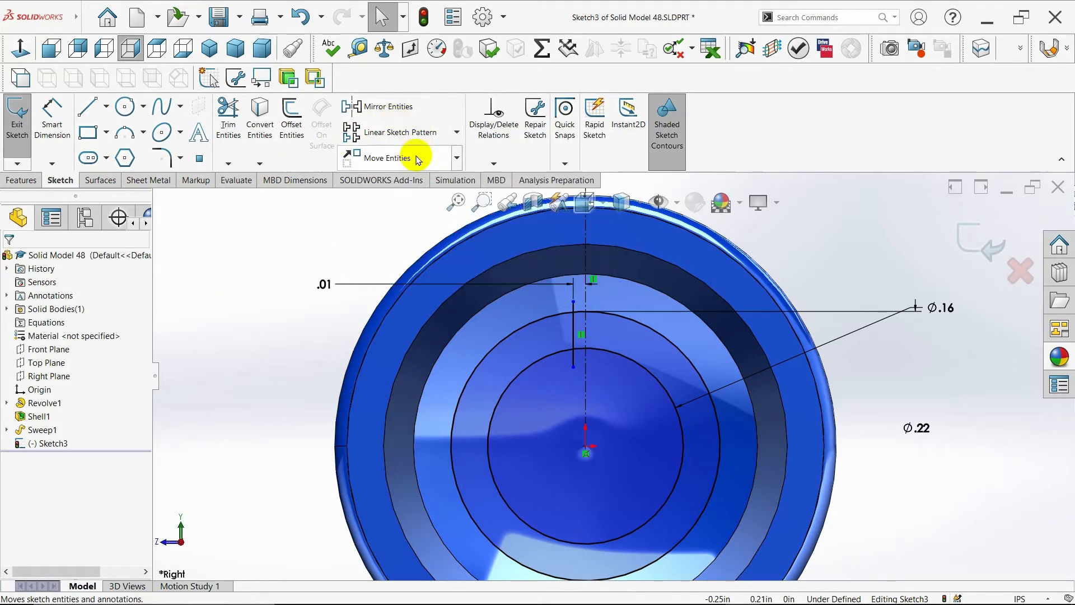
# - Trim the vertical line so only the segment between the two circles remains
pyautogui.click(234, 129)
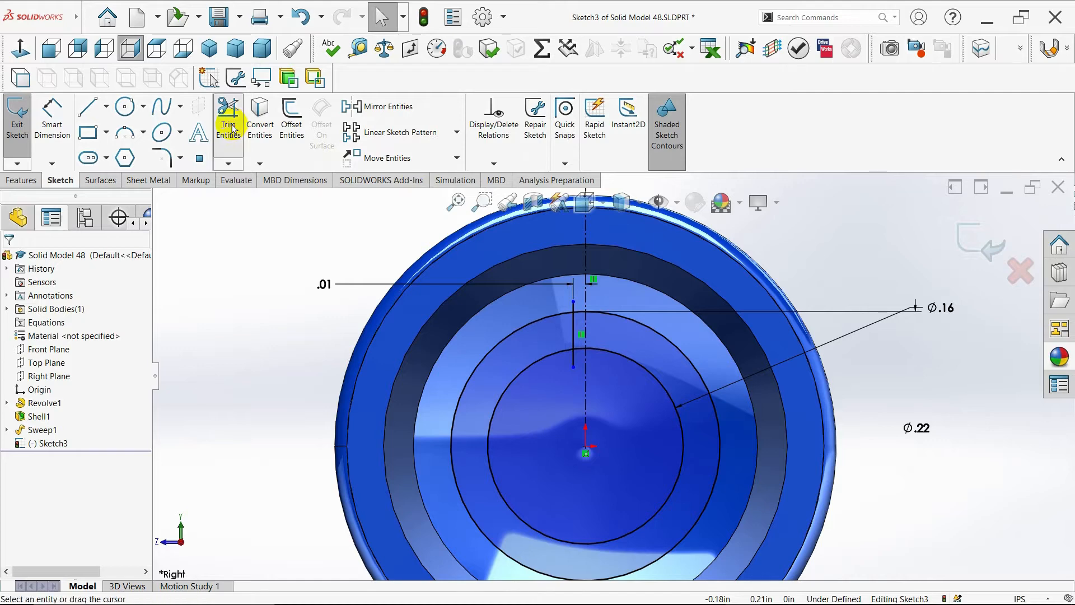
pyautogui.moveTo(554, 303); pyautogui.dragTo(572, 313)
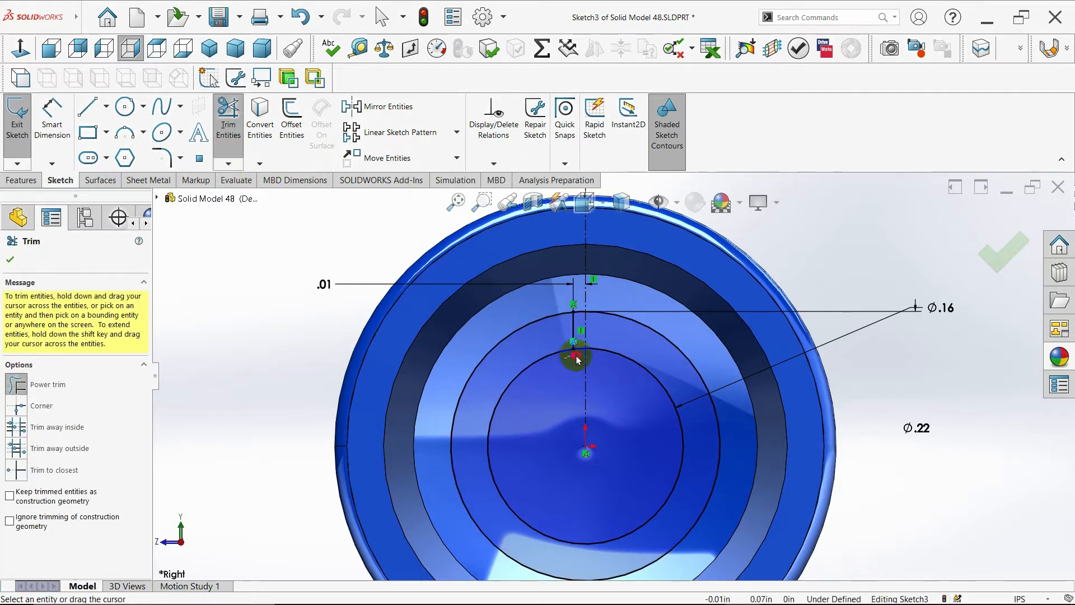
pyautogui.press('Escape')
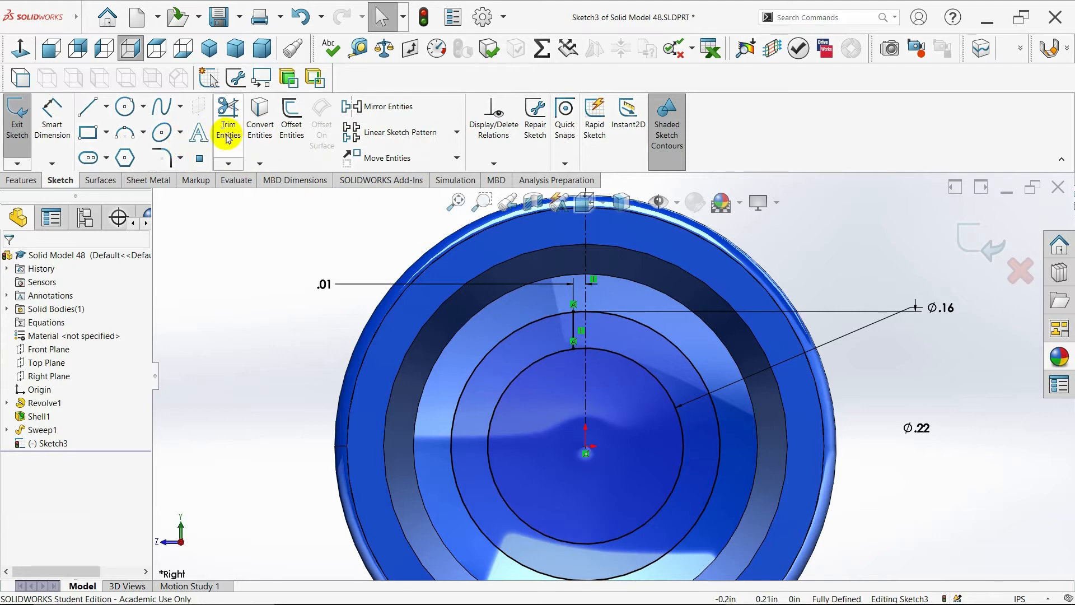
# - Mirror the trimmed line about the vertical centerline
pyautogui.click(386, 108)
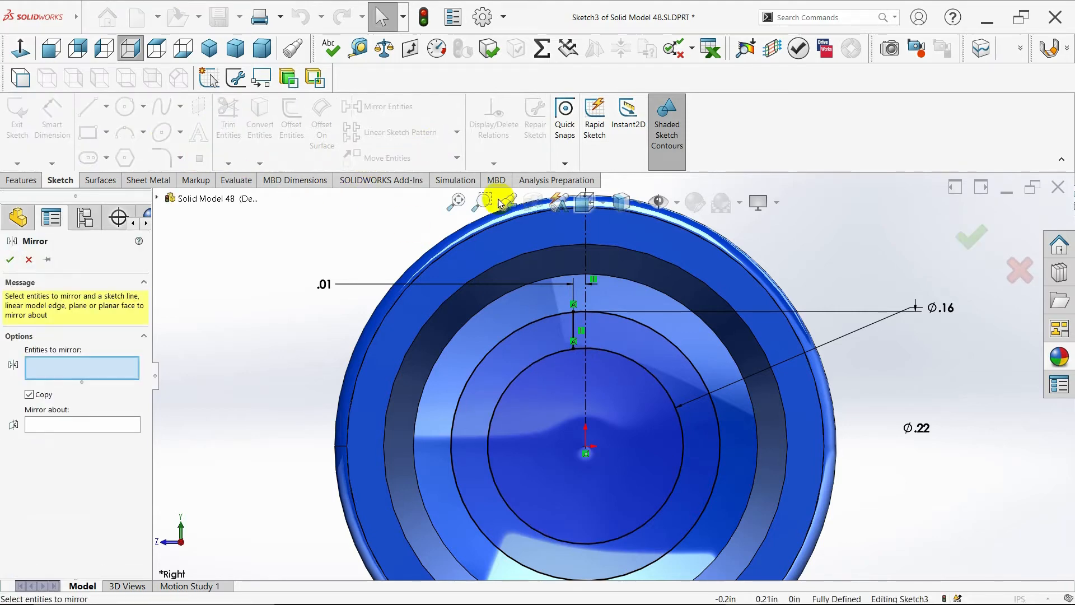
pyautogui.click(573, 329)
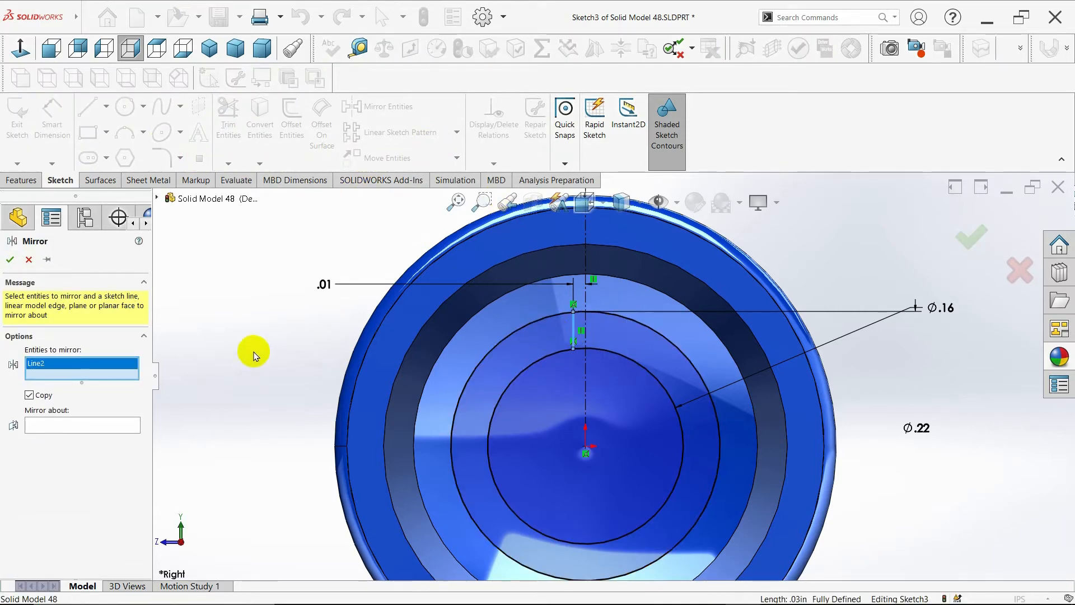
pyautogui.click(126, 428)
pyautogui.click(585, 317)
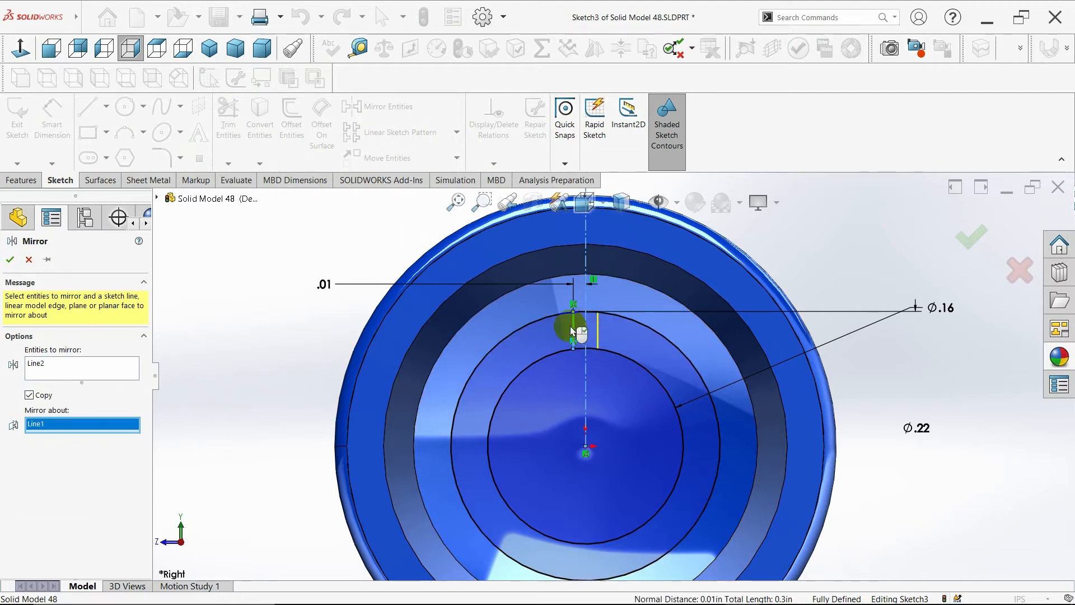
pyautogui.click(11, 259)
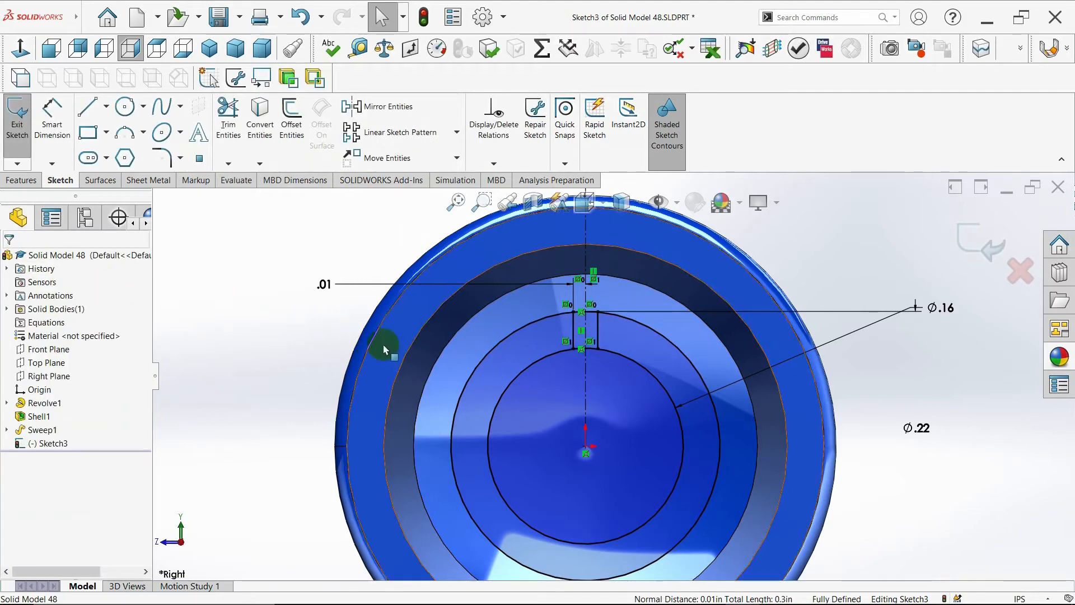
# - Circular pattern the two parallel lines about the origin with 3 equally spaced instances over 360 degrees
pyautogui.scroll(1, 652, 395)
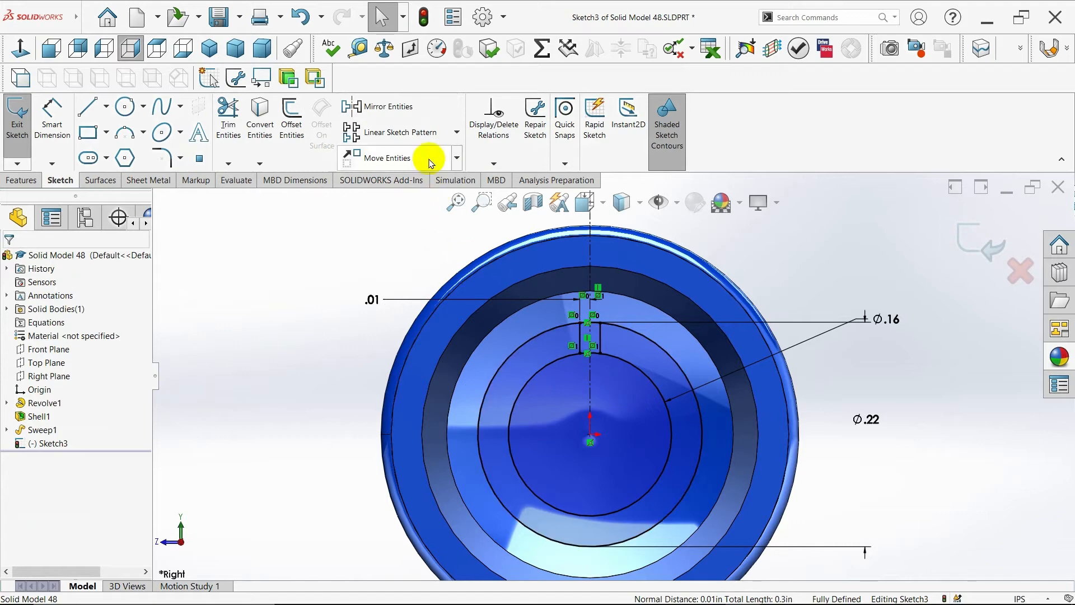
pyautogui.click(458, 135)
pyautogui.click(427, 163)
pyautogui.click(581, 333)
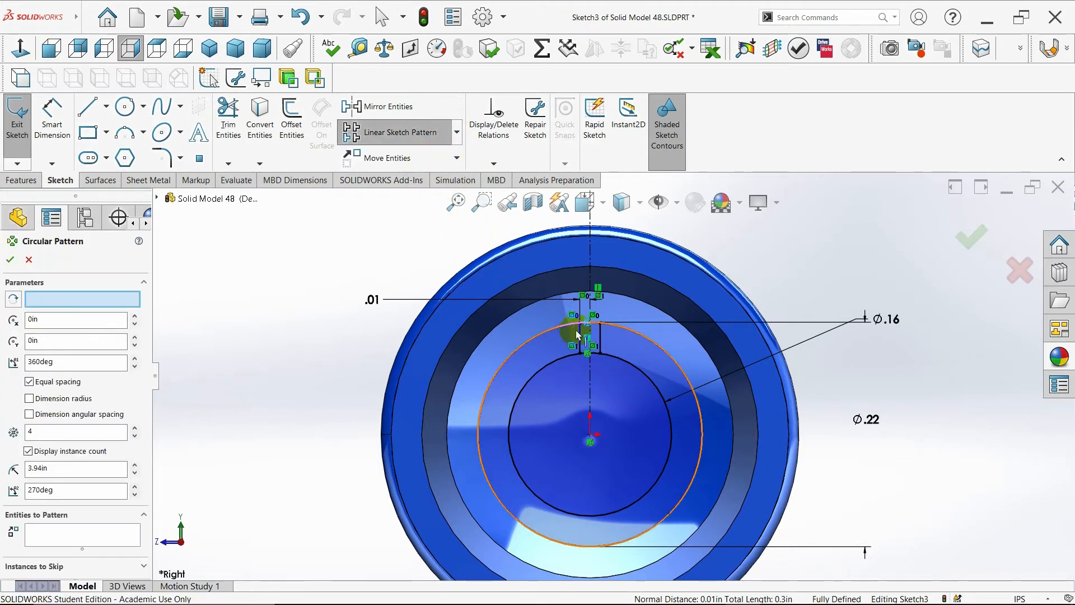
pyautogui.click(600, 335)
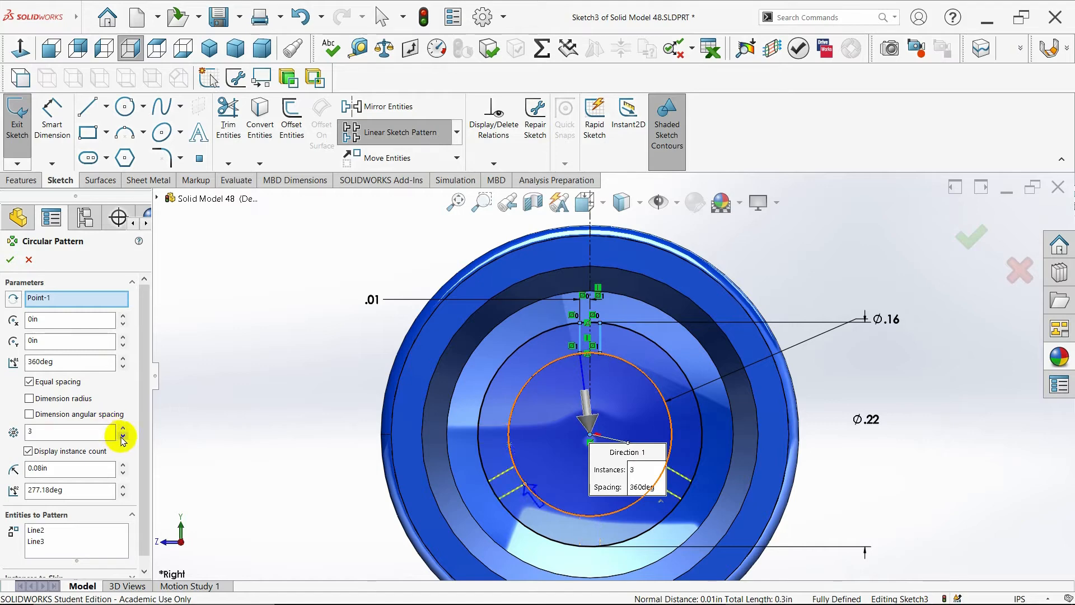
pyautogui.click(10, 261)
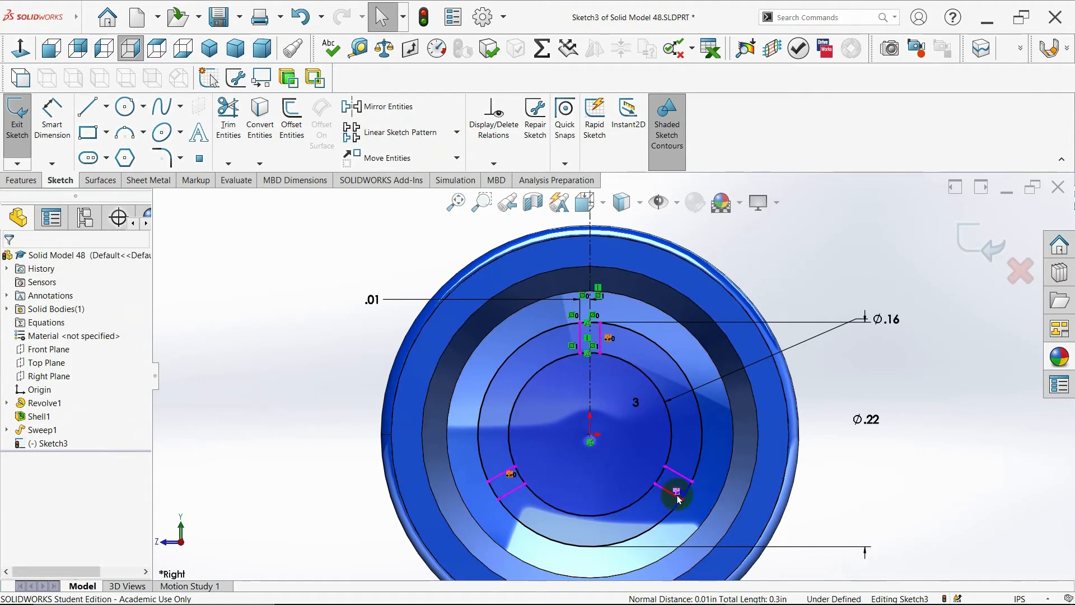
# - Power-trim the circle arcs lying between each pair of parallel spoke lines to form three spoked slots
pyautogui.scroll(1, 677, 498)
pyautogui.scroll(-2, 679, 499)
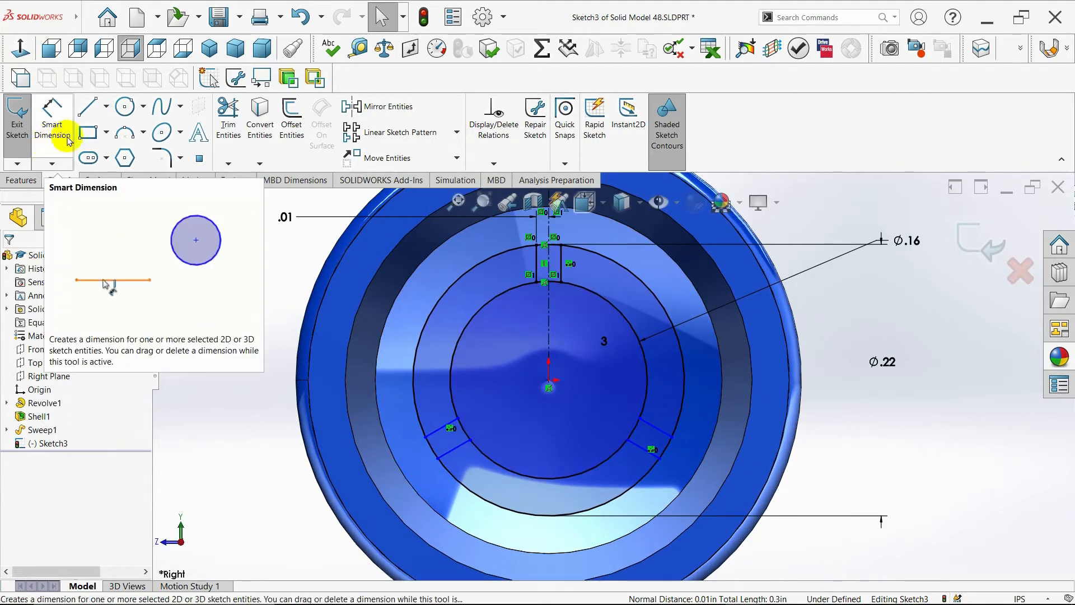
pyautogui.click(227, 115)
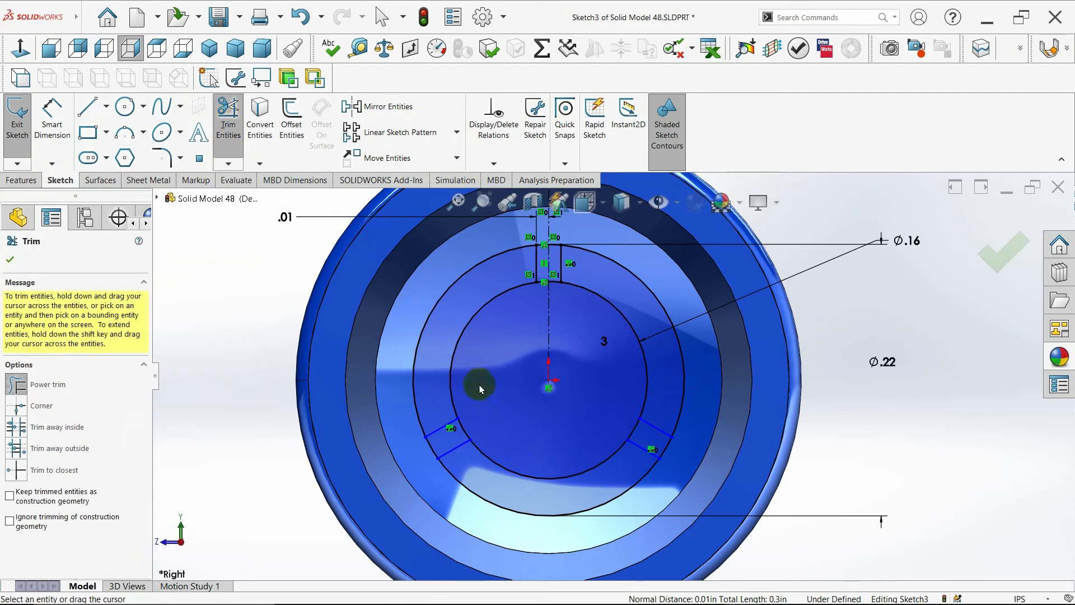
pyautogui.moveTo(473, 417); pyautogui.dragTo(426, 445)
pyautogui.moveTo(629, 430); pyautogui.dragTo(652, 437)
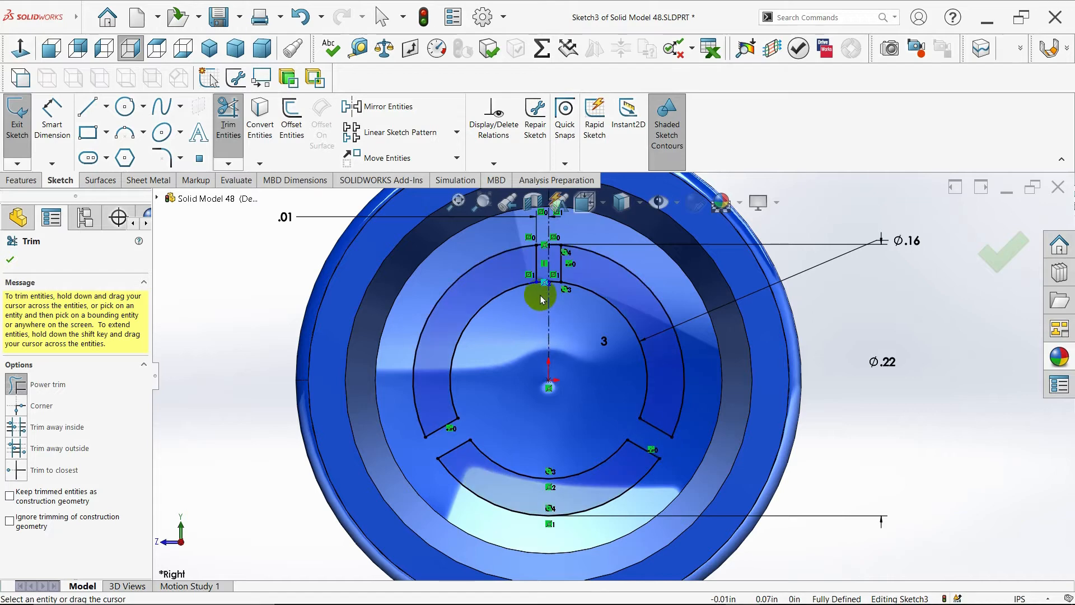
pyautogui.scroll(-5, 542, 299)
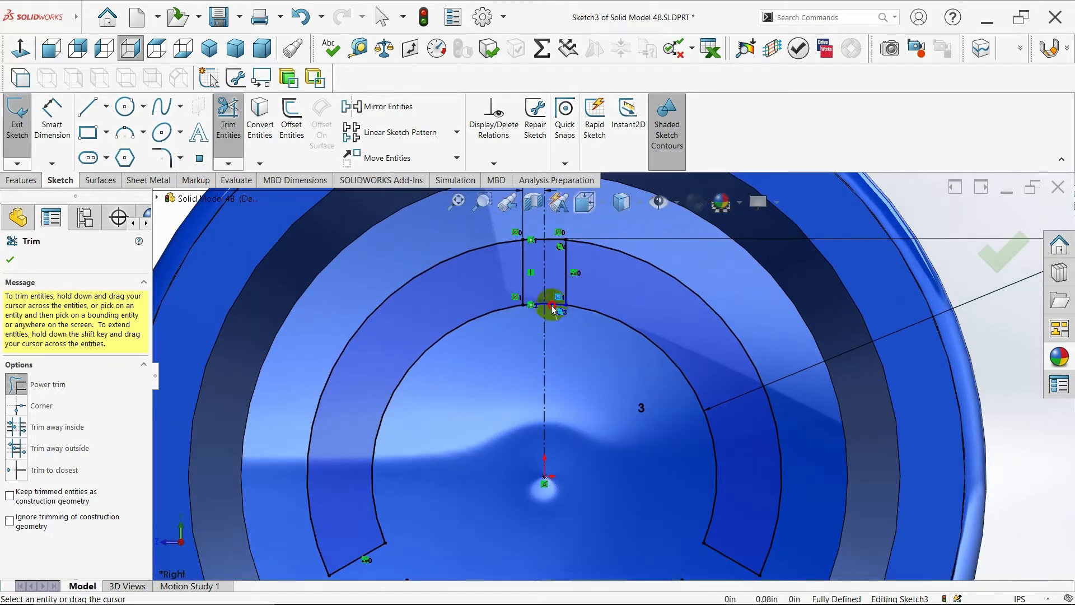
pyautogui.moveTo(552, 309); pyautogui.dragTo(550, 301)
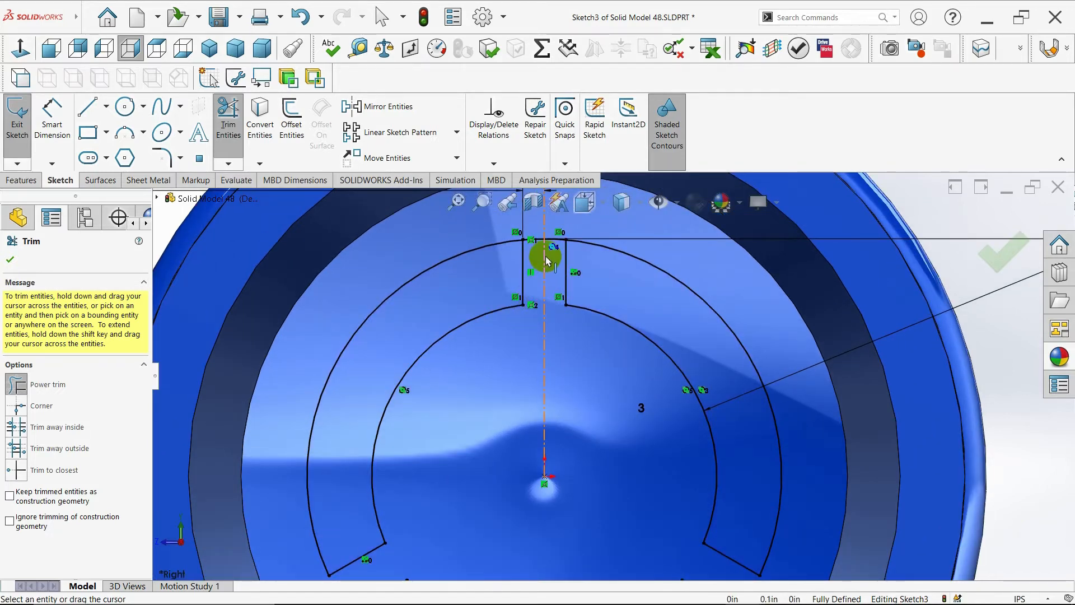
pyautogui.moveTo(540, 253); pyautogui.dragTo(533, 236)
pyautogui.scroll(6, 571, 342)
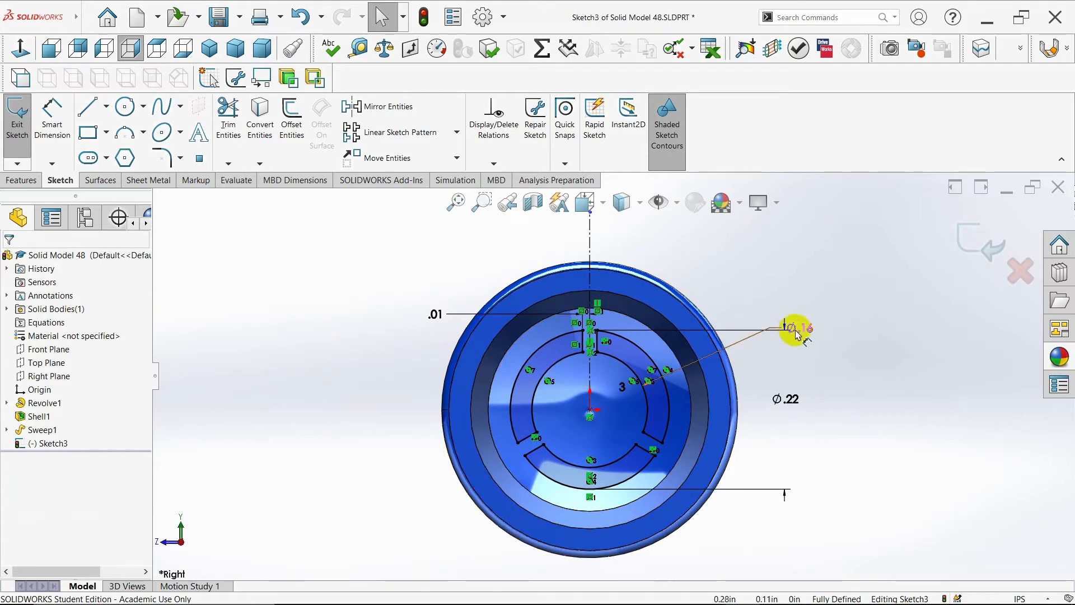
# - Reposition the Ø.16, Ø.22 and .01 dimensions clear of the sketch geometry
pyautogui.moveTo(796, 334); pyautogui.dragTo(780, 354)
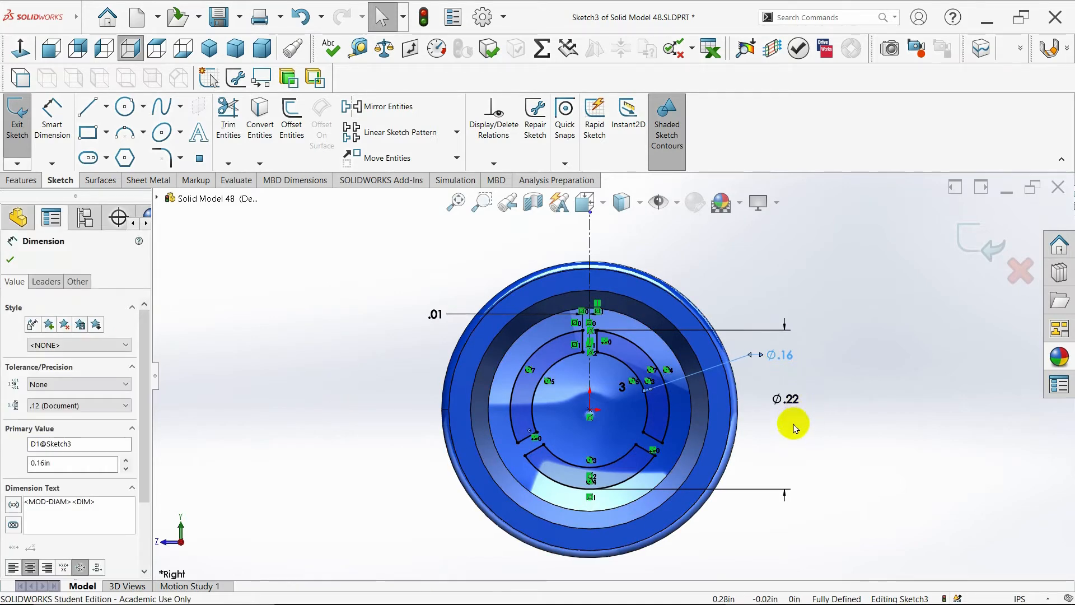
pyautogui.moveTo(785, 398); pyautogui.dragTo(463, 406)
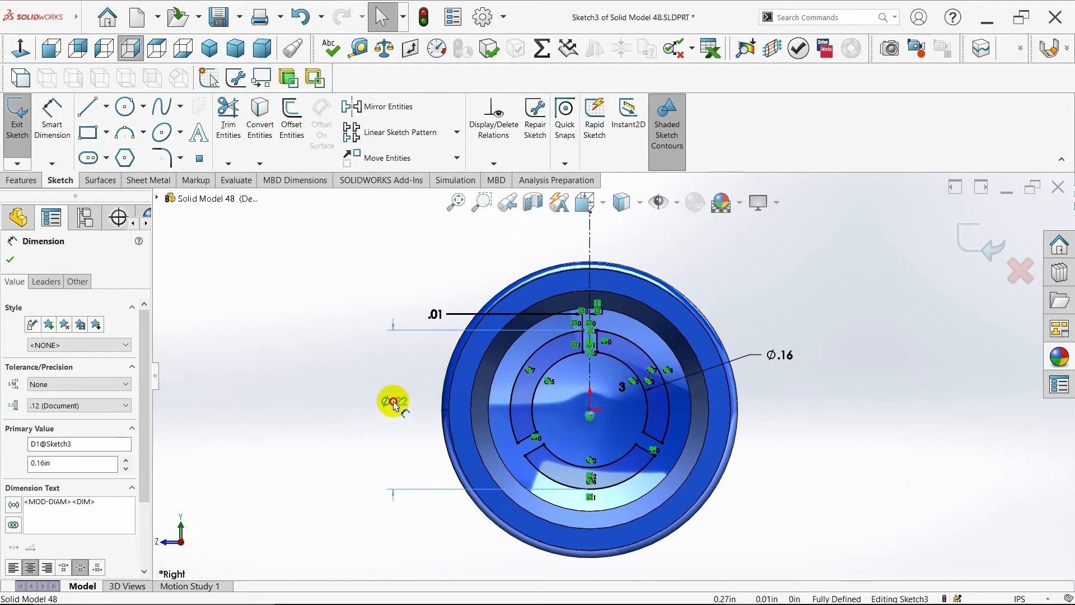
pyautogui.moveTo(399, 404); pyautogui.dragTo(399, 404)
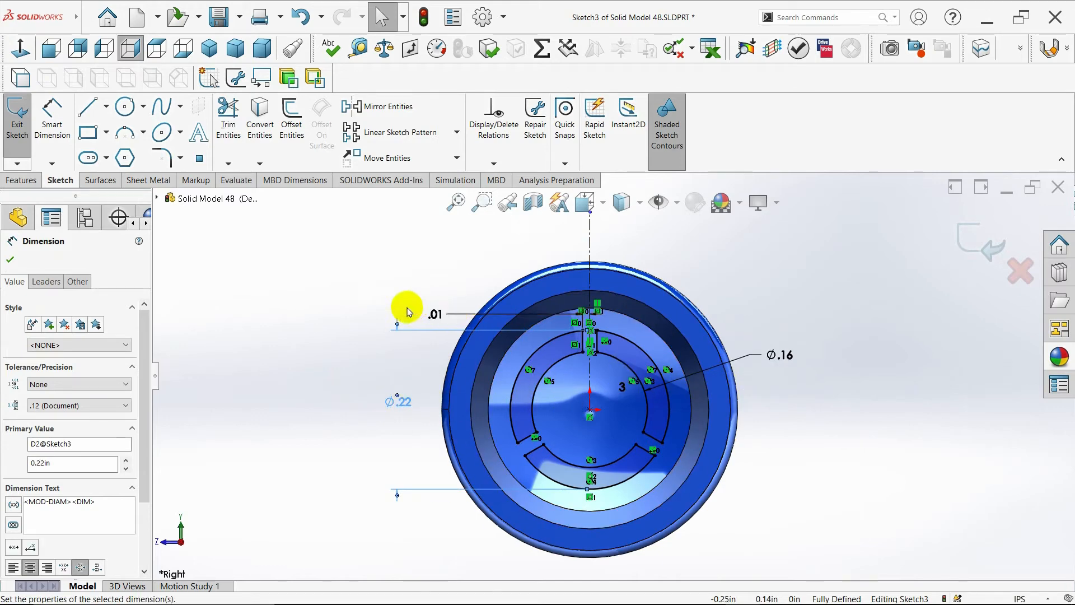
pyautogui.moveTo(434, 313)
pyautogui.mouseDown()
pyautogui.moveTo(448, 276)
pyautogui.moveTo(422, 247)
pyautogui.moveTo(550, 241)
pyautogui.mouseUp()
pyautogui.scroll(1, 722, 286)
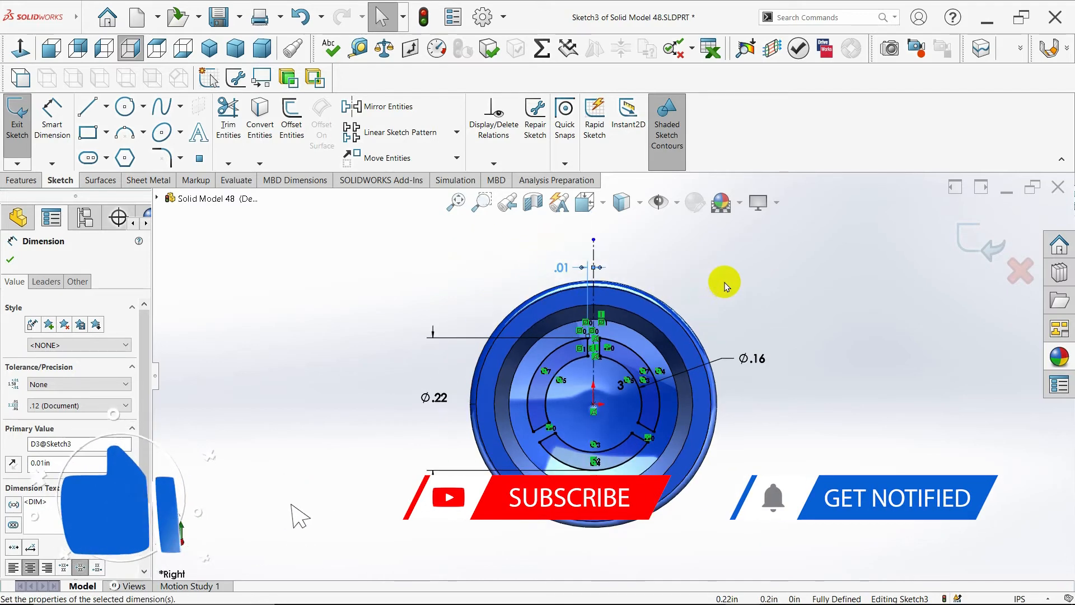
pyautogui.click(181, 247)
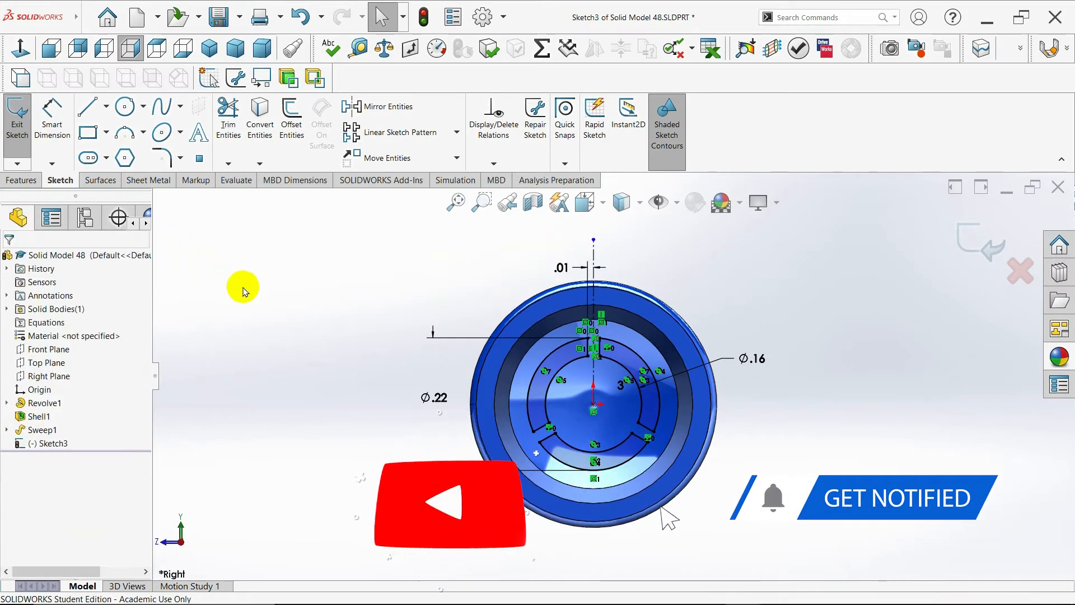
# - Extrude-cut the end sketch with the Through All end condition
pyautogui.click(20, 181)
pyautogui.click(207, 126)
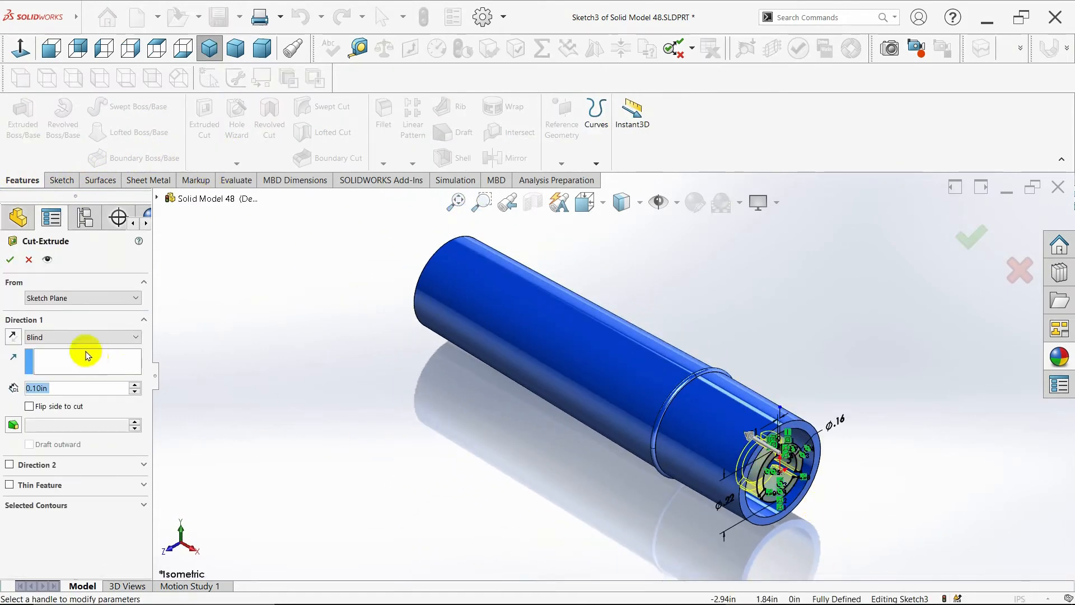
pyautogui.click(77, 337)
pyautogui.click(78, 359)
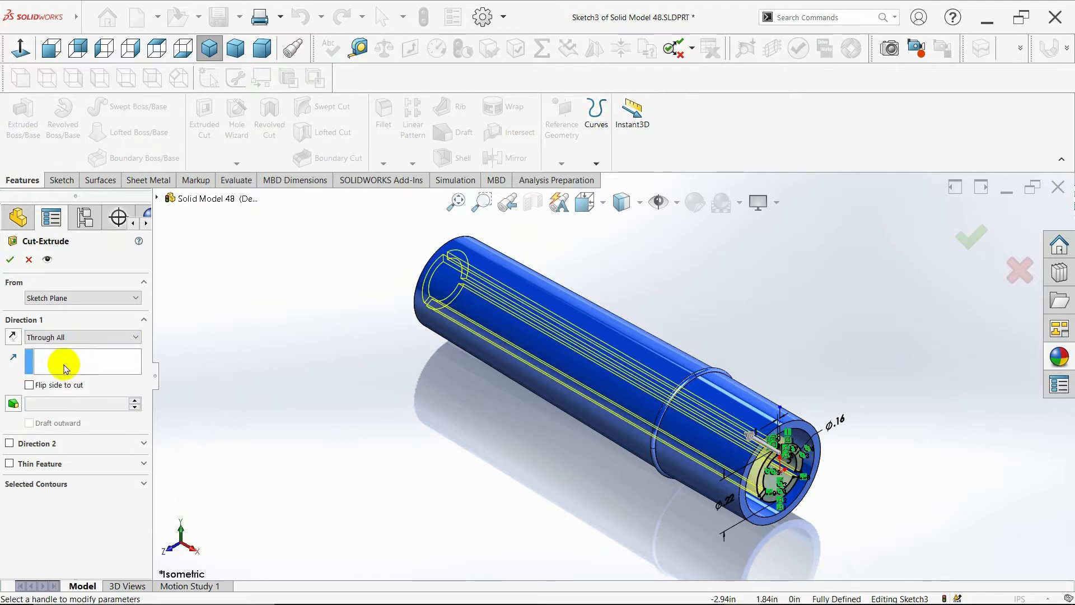
pyautogui.moveTo(226, 378); pyautogui.dragTo(336, 377, button='middle')
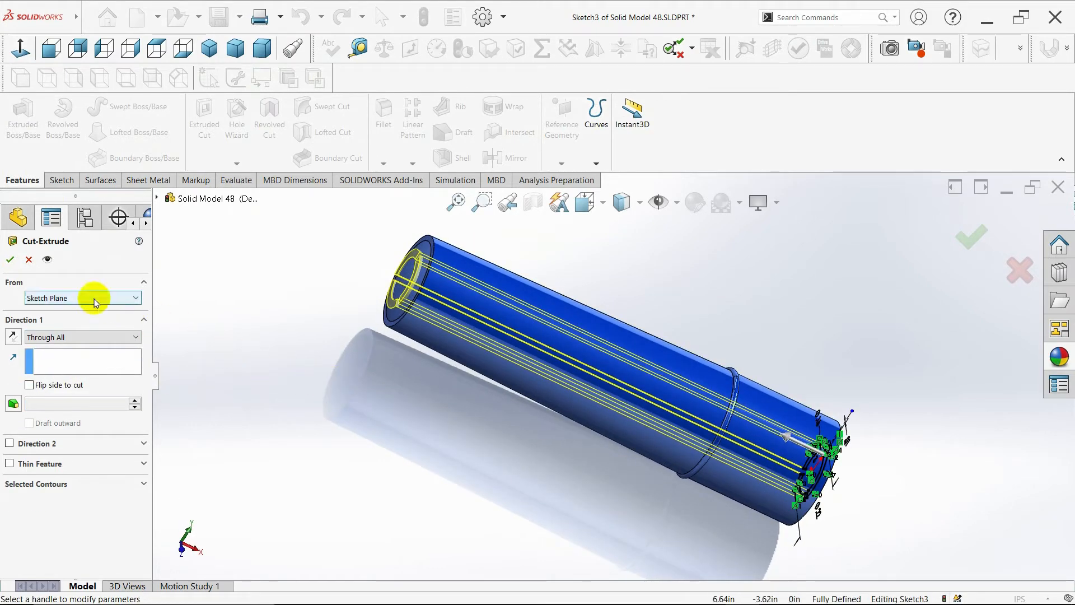
pyautogui.click(10, 261)
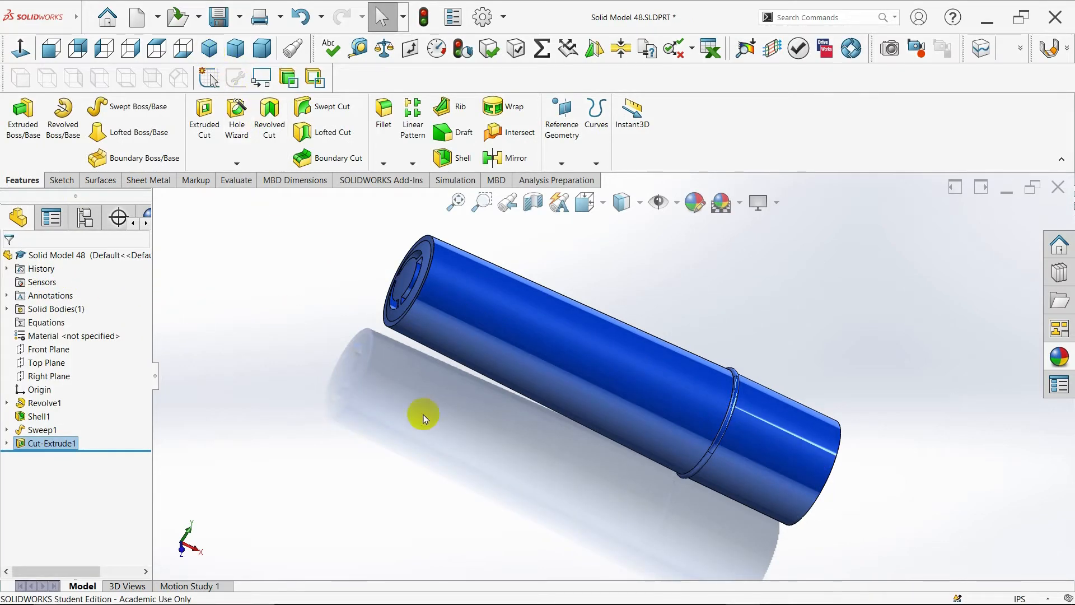
# - Apply the Plain White scene to the isometric view of the tube
pyautogui.moveTo(423, 419); pyautogui.dragTo(492, 353, button='middle')
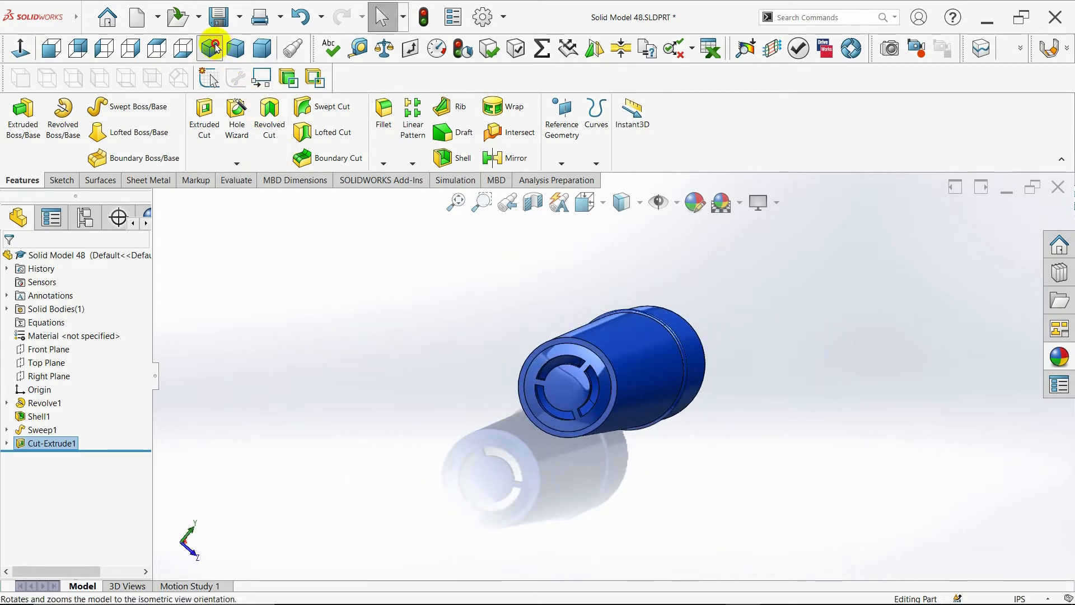
pyautogui.click(215, 48)
pyautogui.click(739, 202)
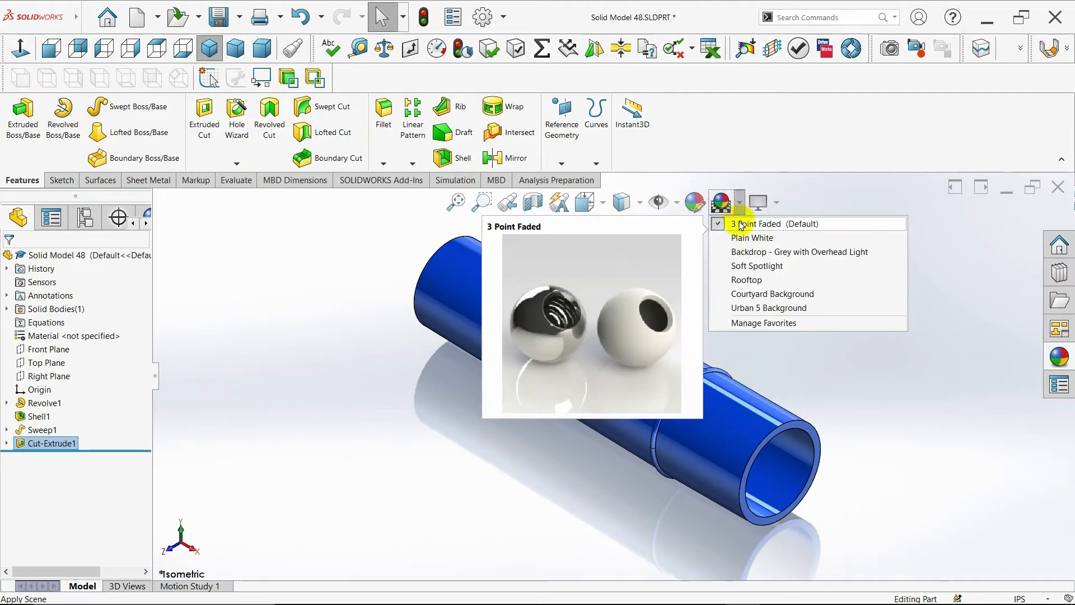
pyautogui.click(752, 238)
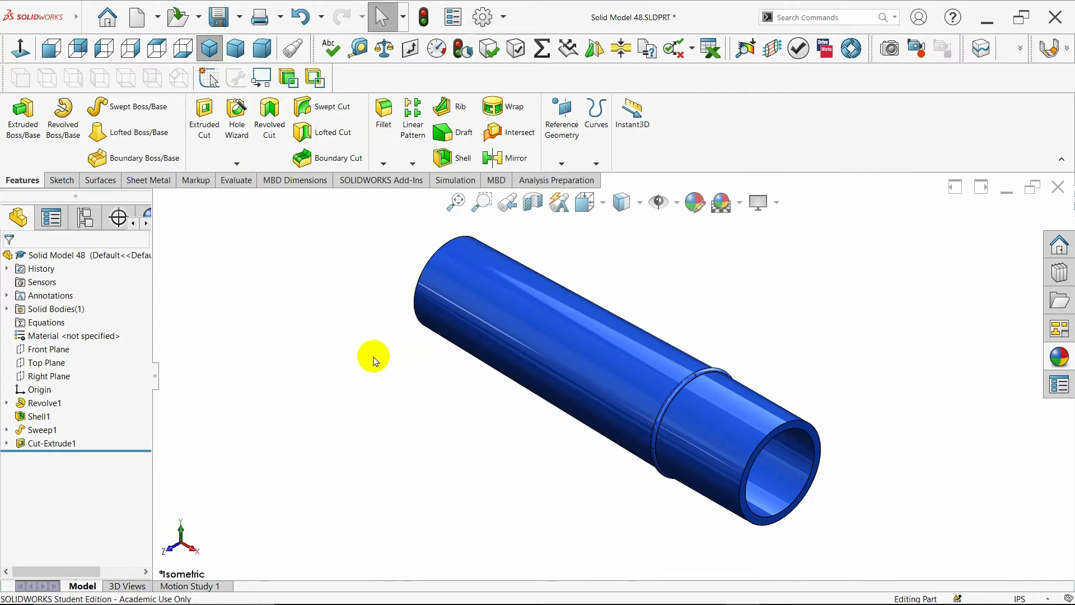
# - Create a reference plane parallel to the Top Plane, offset 0.2925 in
pyautogui.click(34, 365)
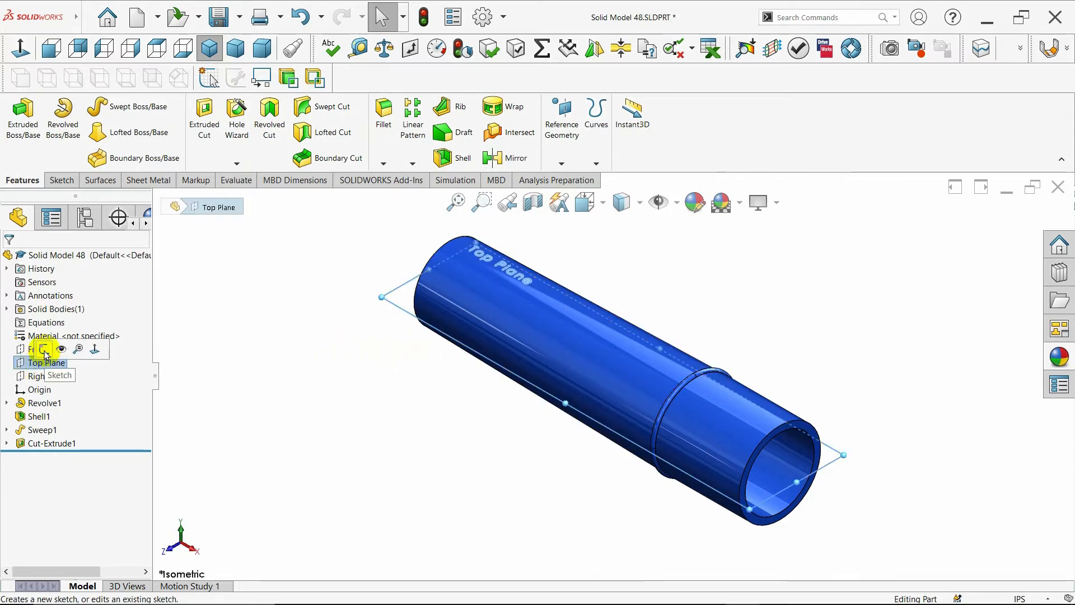
pyautogui.click(561, 163)
pyautogui.click(568, 177)
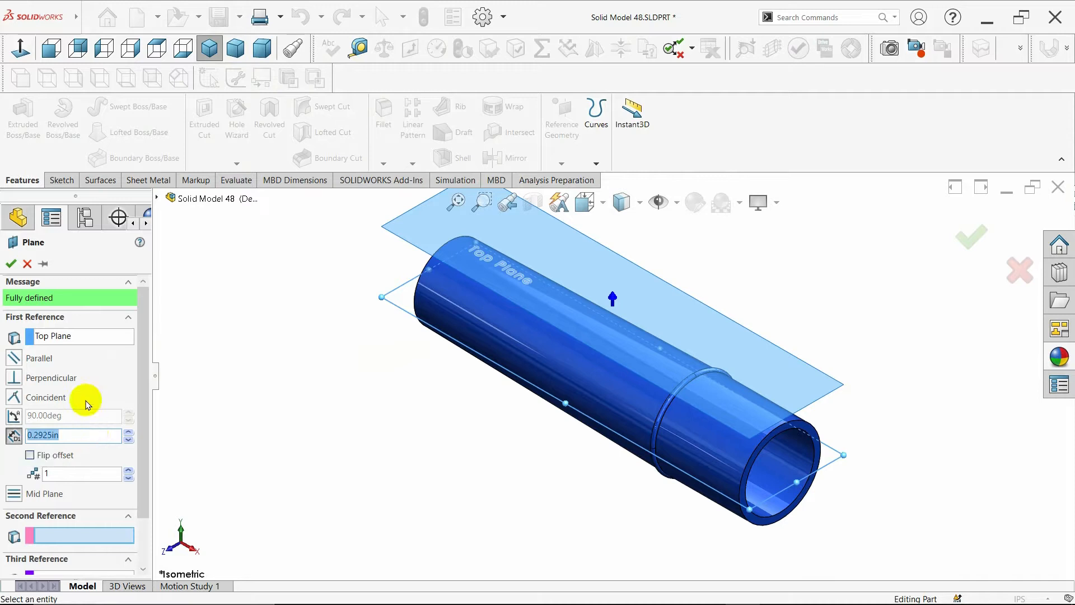
pyautogui.click(8, 264)
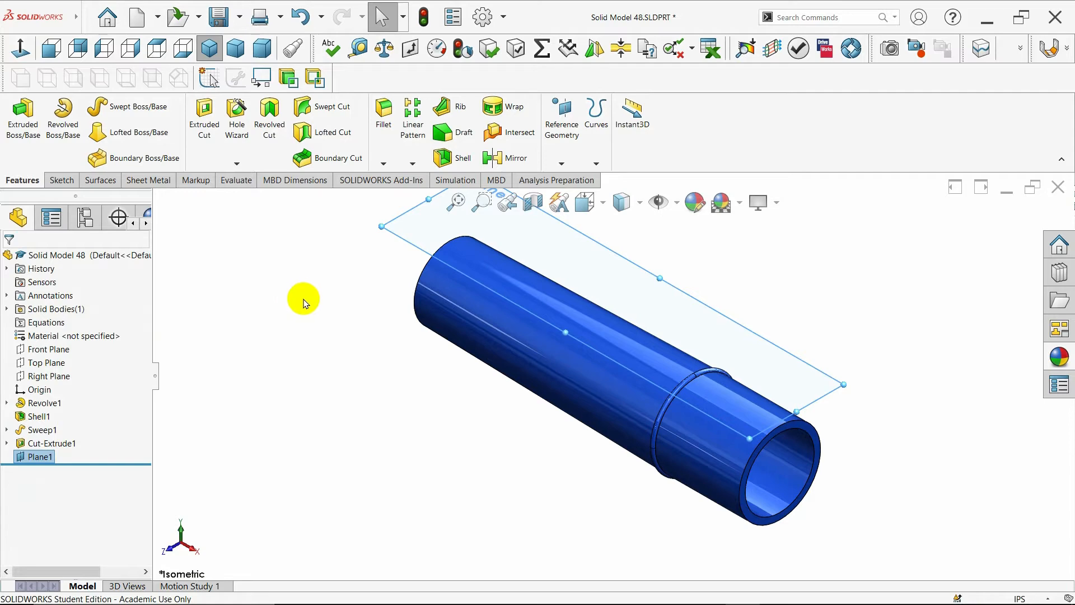
# - Open a new sketch on Plane1
pyautogui.click(42, 456)
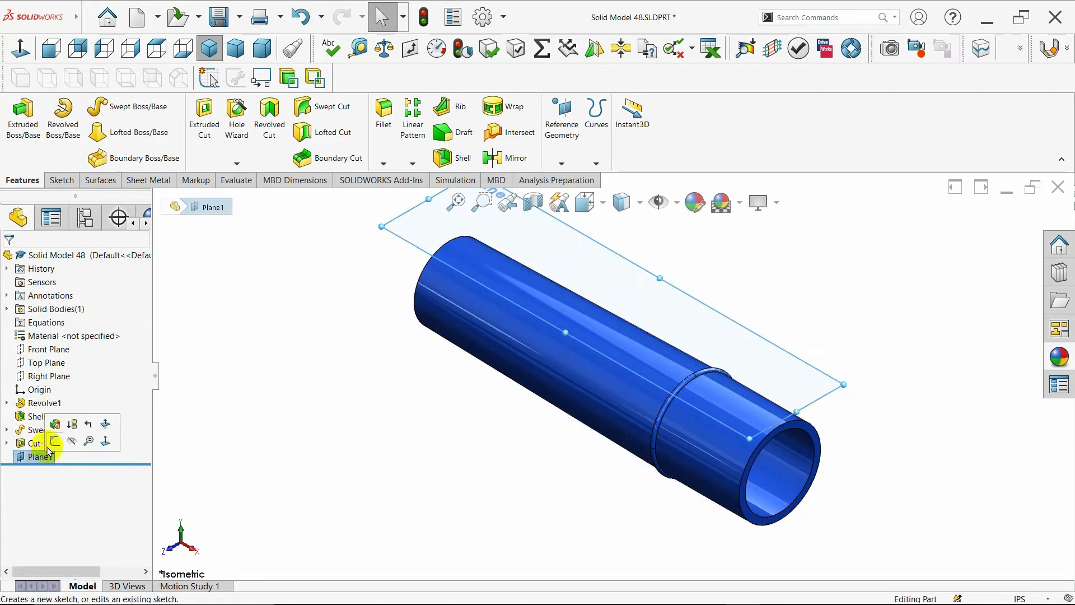
pyautogui.click(53, 441)
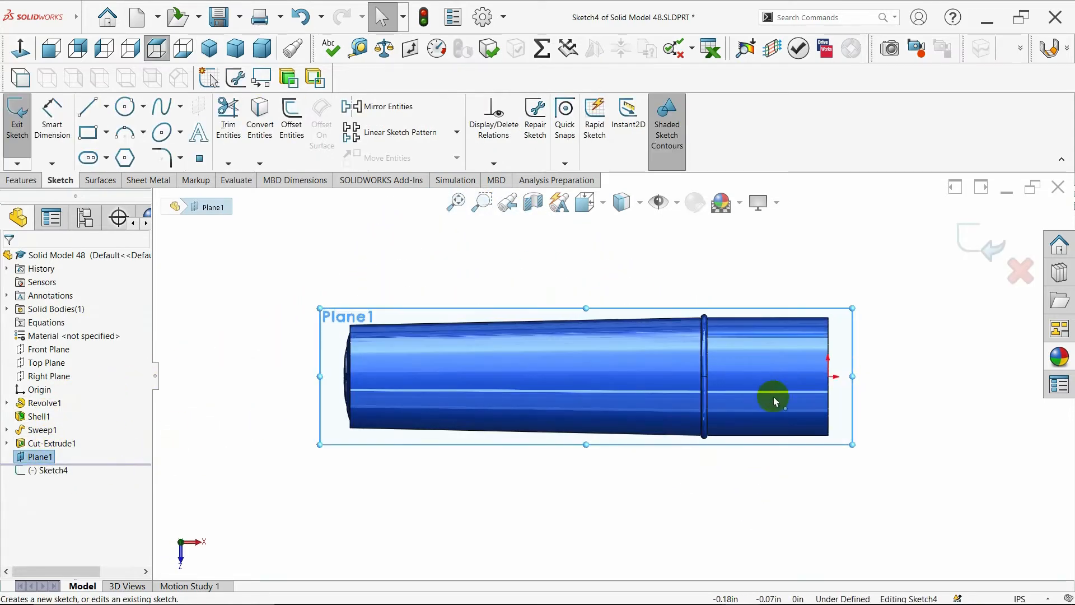
pyautogui.scroll(1, 862, 368)
pyautogui.scroll(-1, 868, 374)
pyautogui.scroll(1, 865, 379)
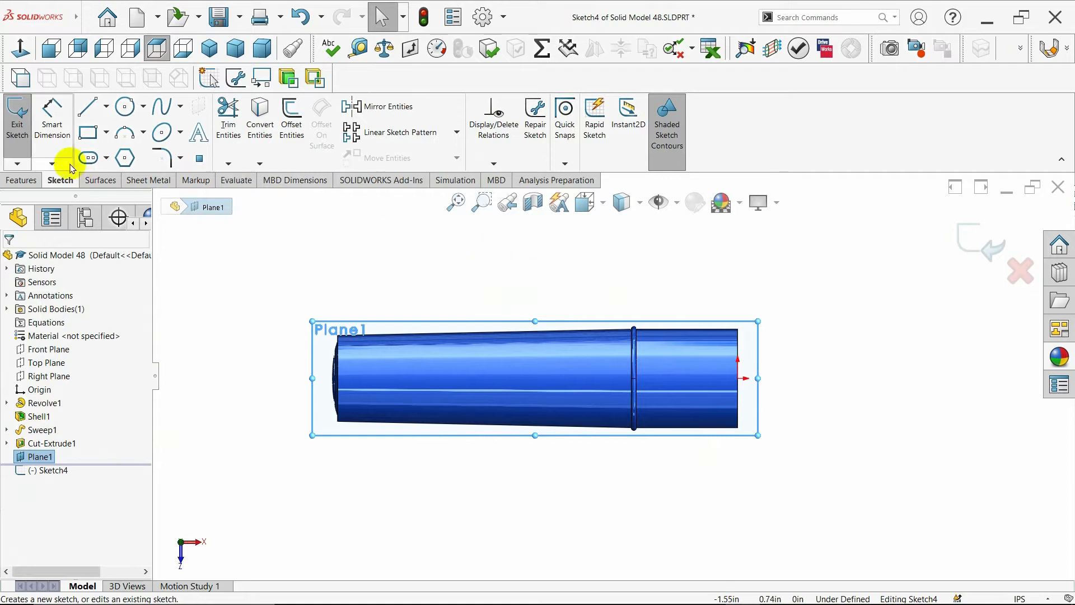
# - Draw a horizontal centerline about 0.63 in long extending outward from the tube's end along its axis
pyautogui.click(106, 106)
pyautogui.click(110, 140)
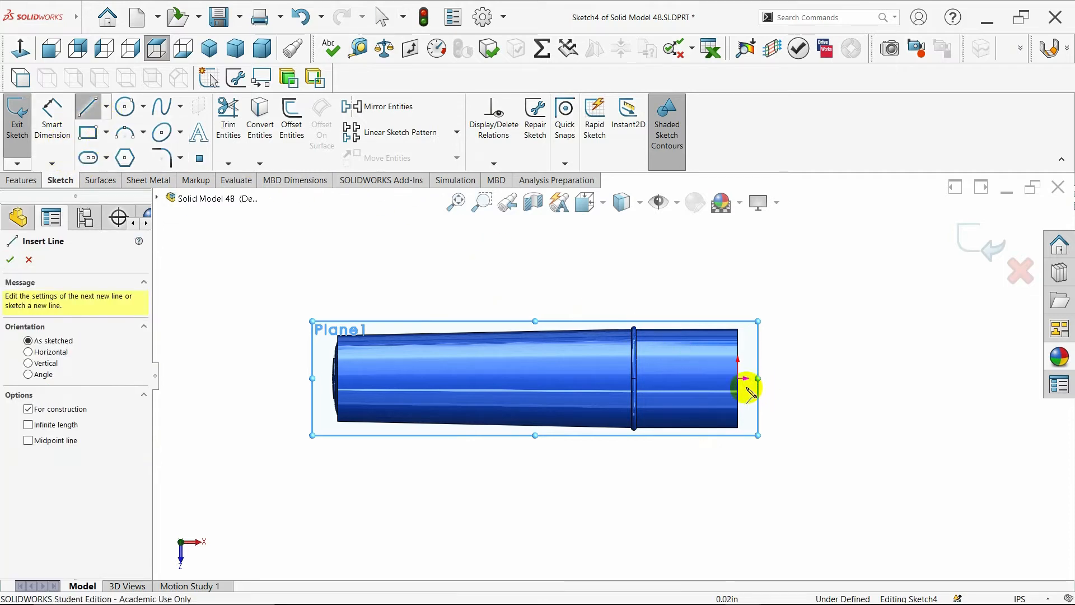
pyautogui.click(740, 379)
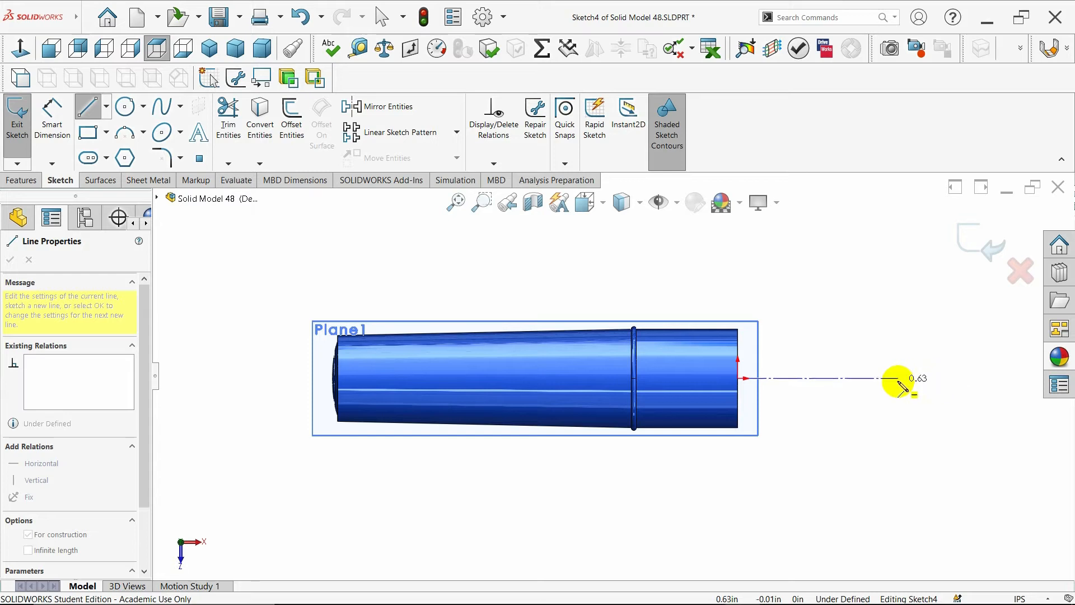
pyautogui.click(883, 379)
pyautogui.press('Escape')
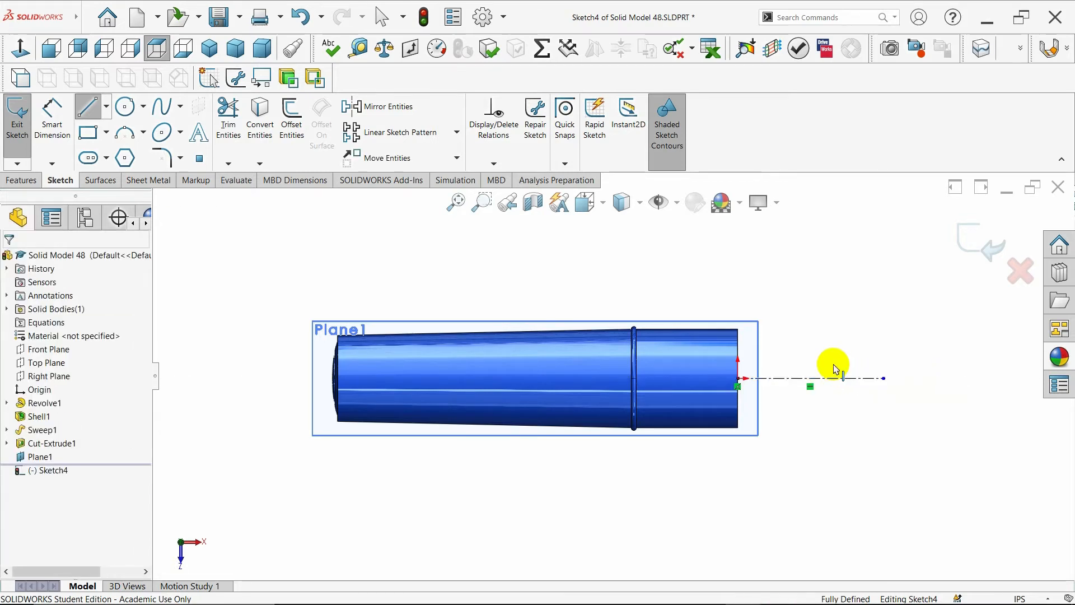
# - Draw a second centerline about 1.03 in long from the tube's end back along its axis
pyautogui.scroll(2, 849, 358)
pyautogui.scroll(-3, 629, 377)
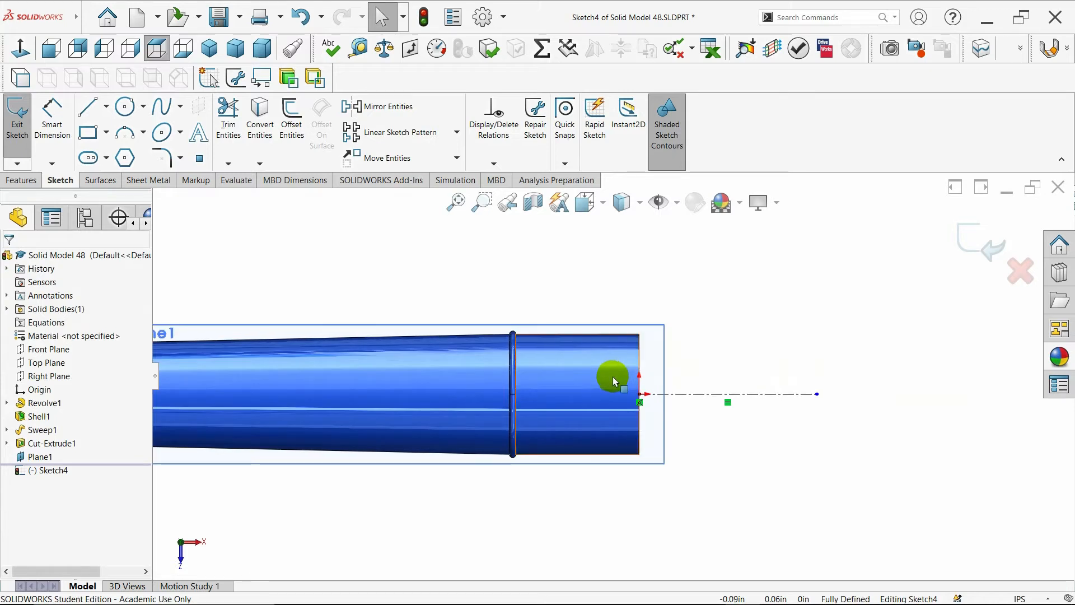
pyautogui.click(88, 110)
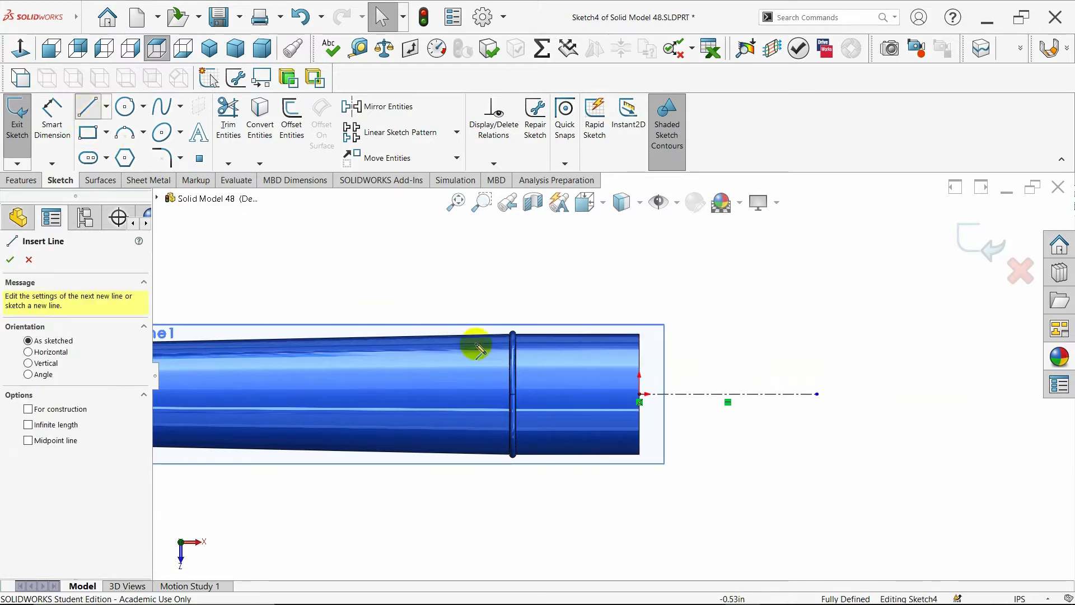
pyautogui.press('Escape')
pyautogui.click(106, 107)
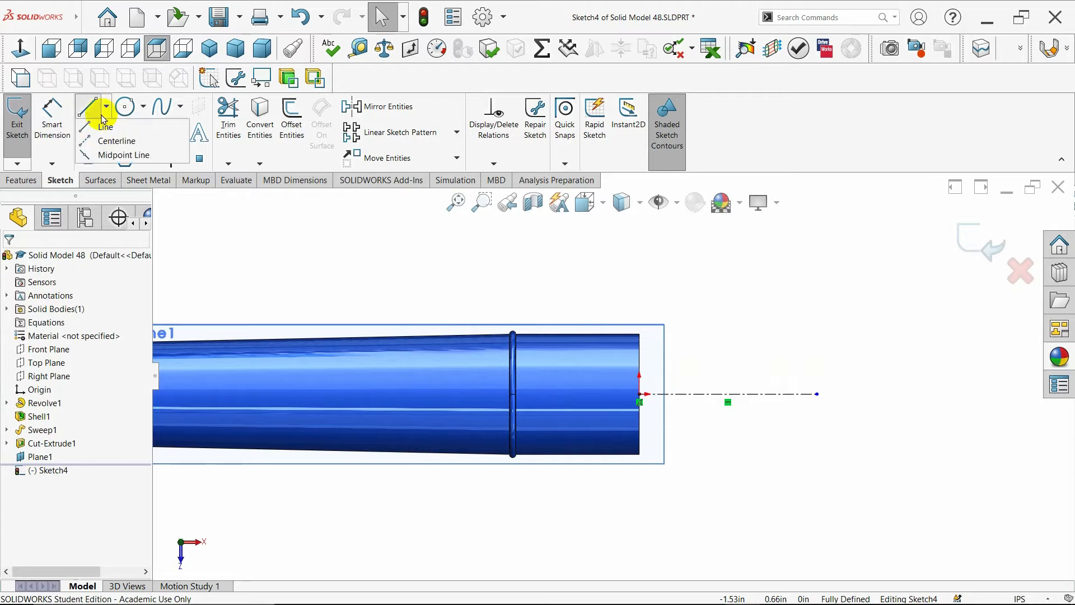
pyautogui.click(97, 141)
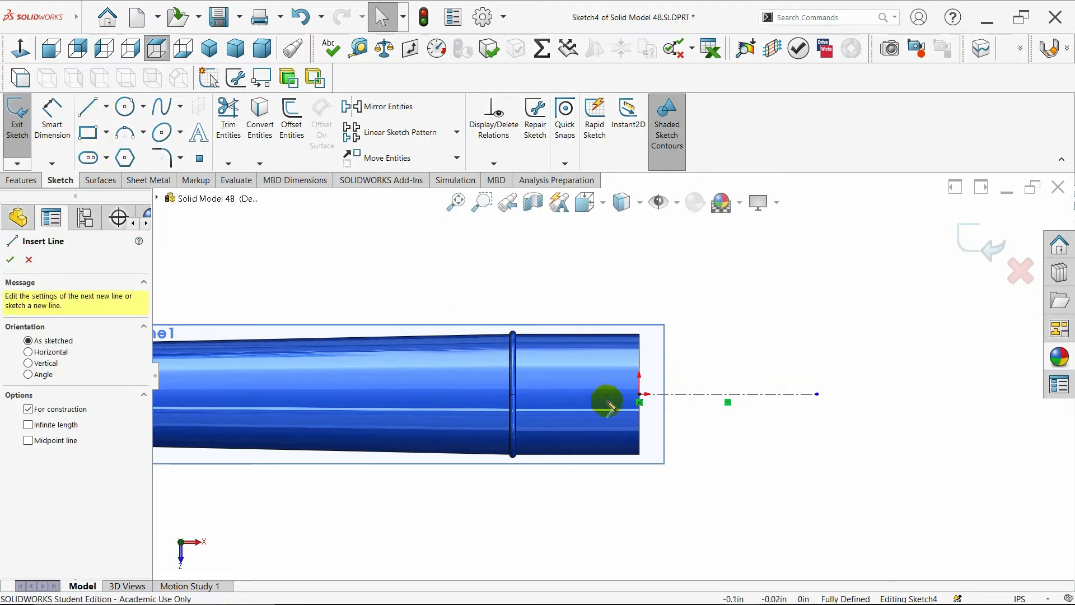
pyautogui.click(640, 395)
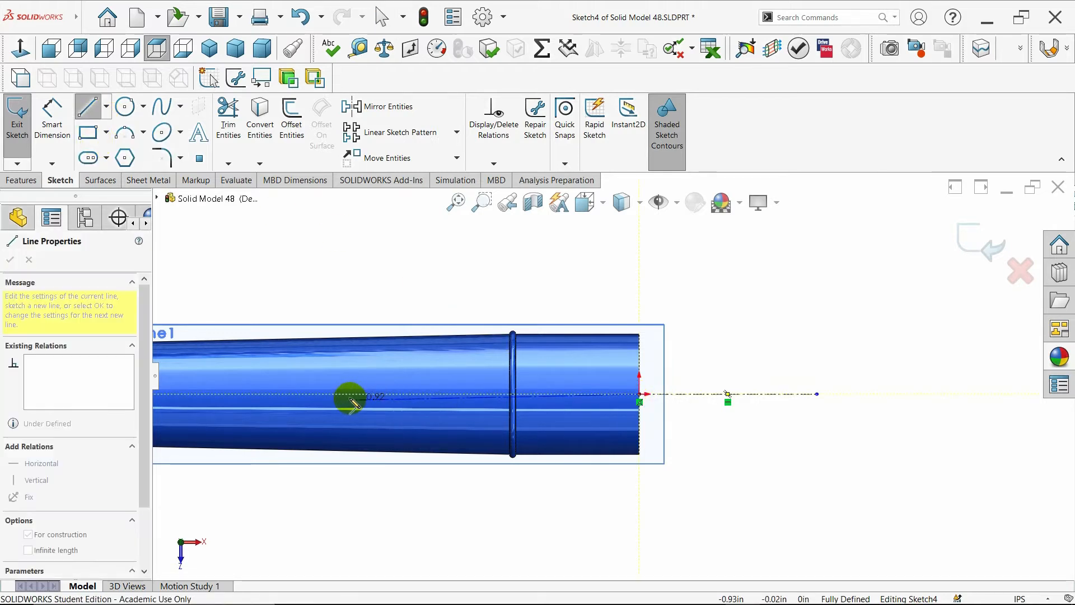
pyautogui.click(322, 394)
pyautogui.press('Escape')
# - Sketch an open profile: a short vertical line up from the axis, a sloping line outward, and a vertical line back down to the axis
pyautogui.click(92, 110)
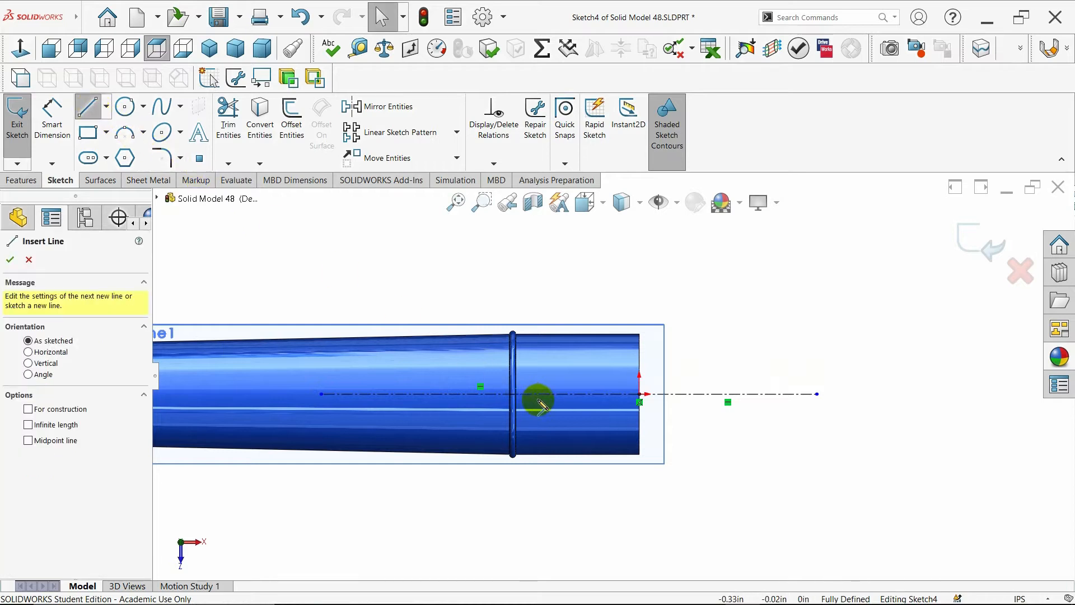
pyautogui.click(547, 394)
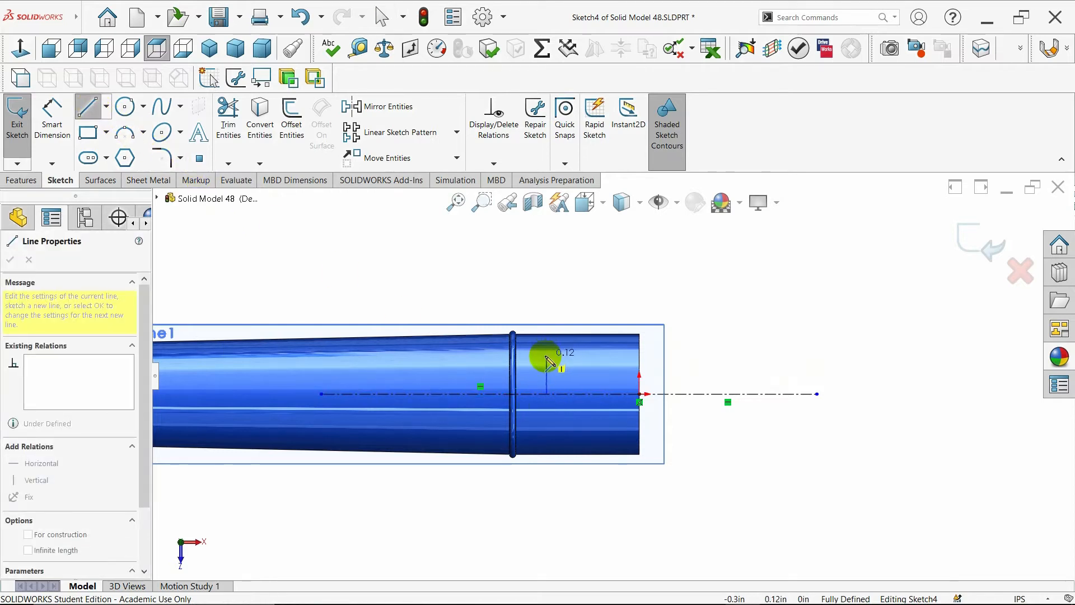
pyautogui.click(547, 358)
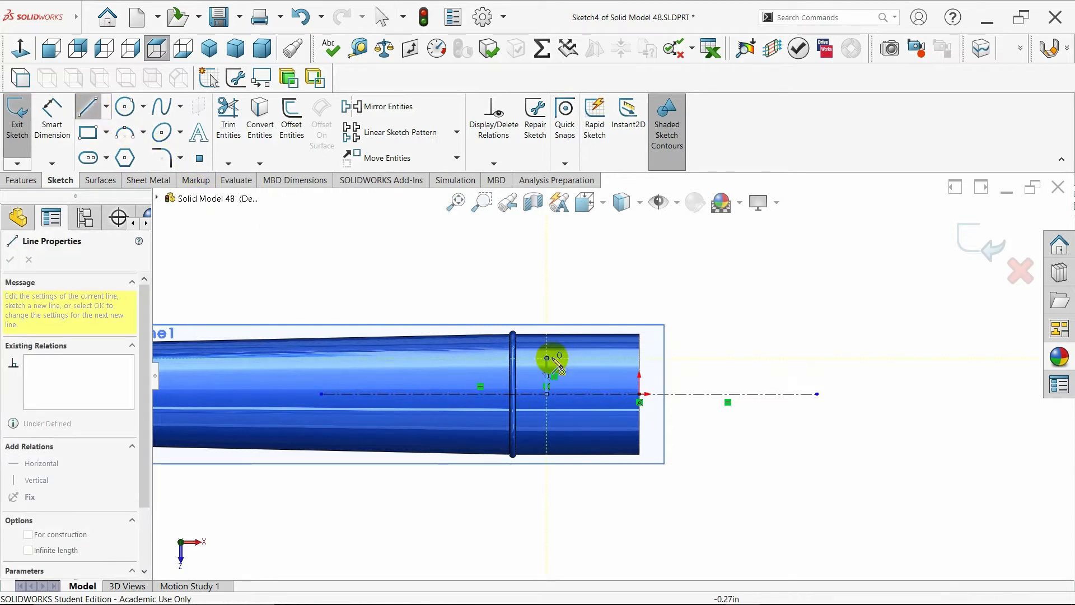
pyautogui.click(793, 371)
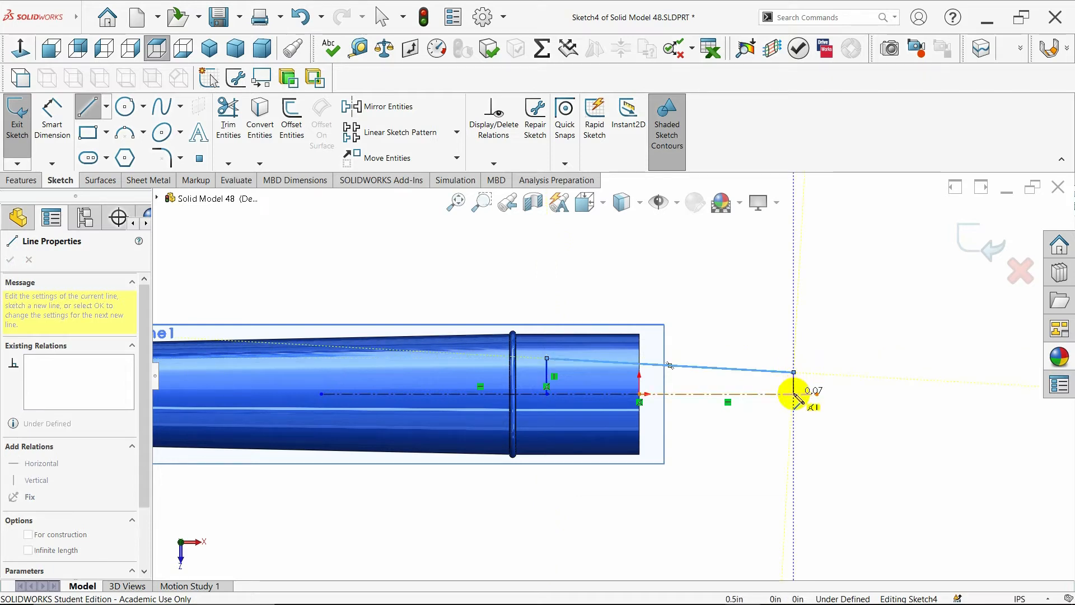
pyautogui.doubleClick(793, 394)
pyautogui.press('Escape')
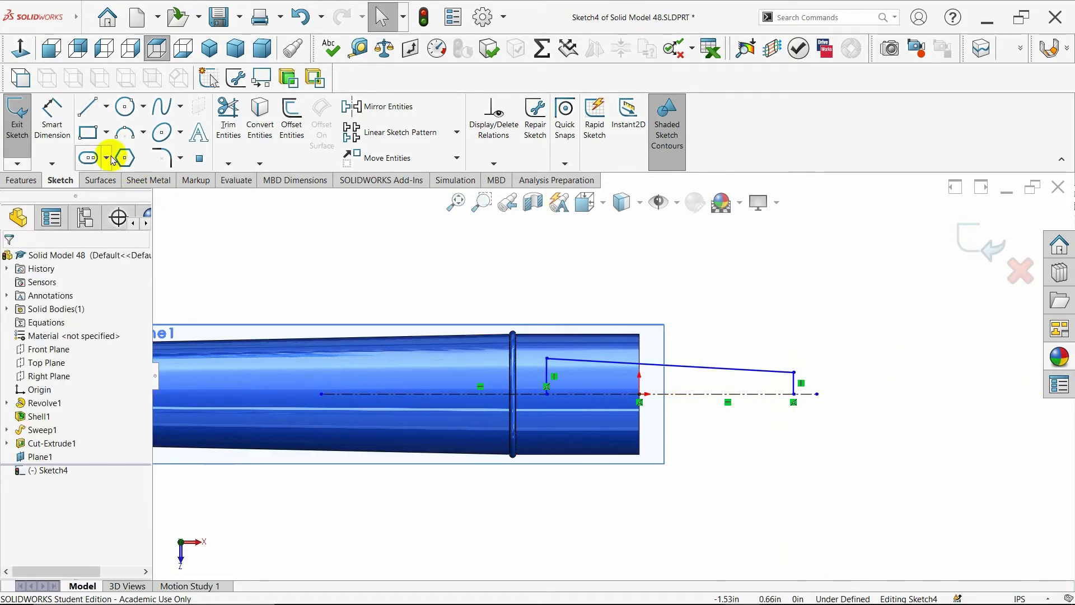
# - Dimension the inner vertical line across the centerline as a 0.11 in diameter
pyautogui.click(57, 144)
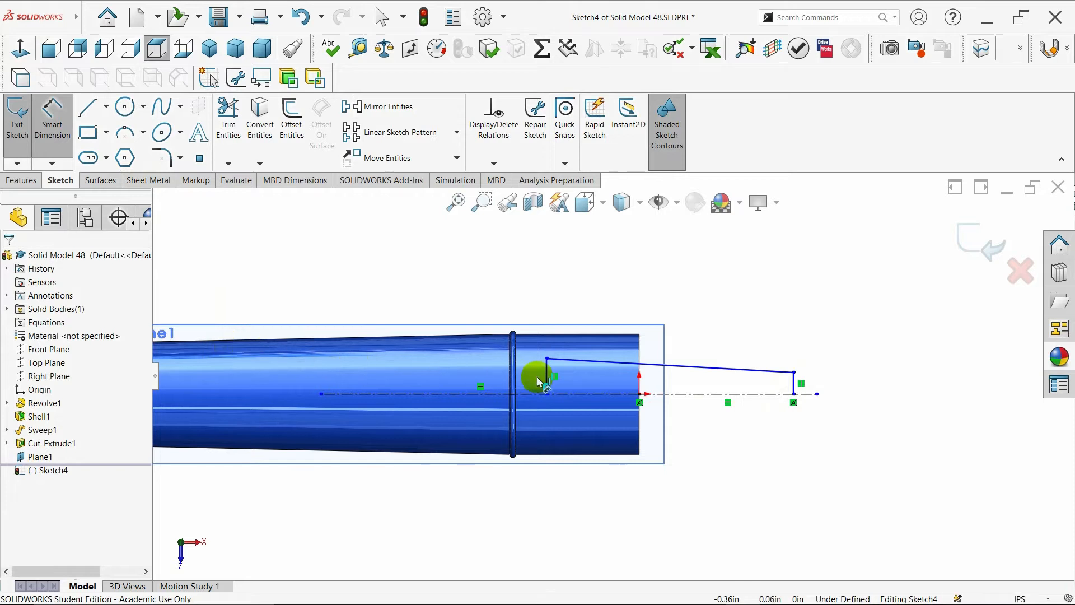
pyautogui.click(546, 359)
pyautogui.click(559, 393)
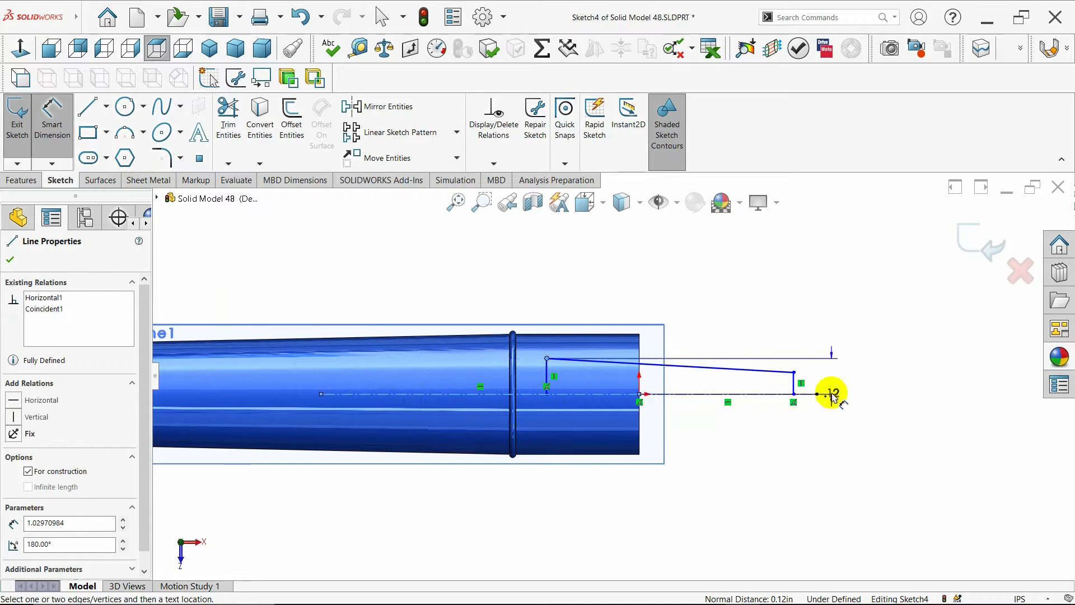
pyautogui.click(880, 400)
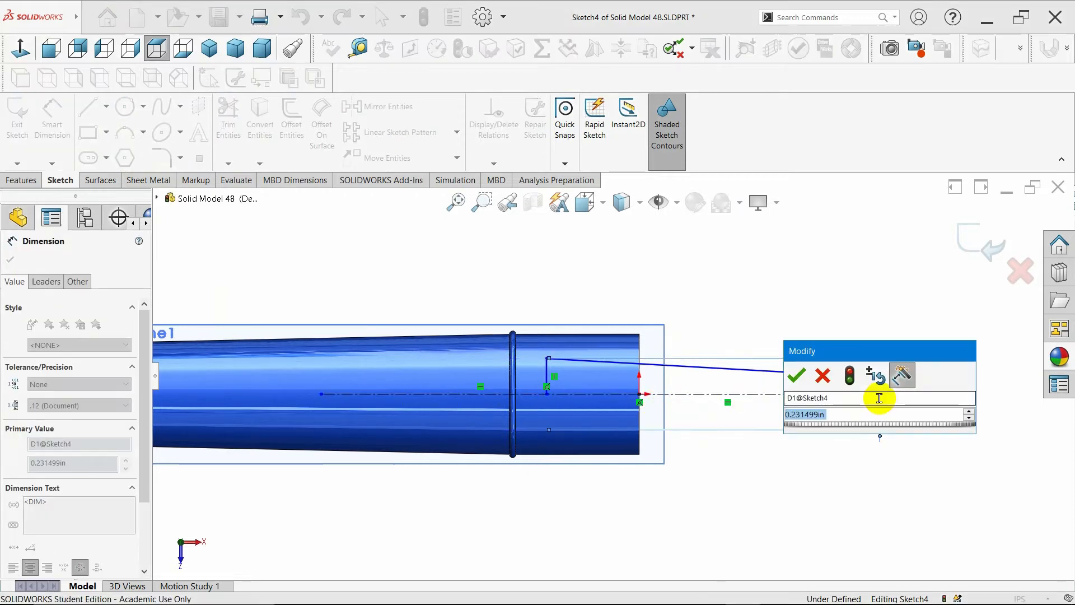
pyautogui.press('BackSpace')
pyautogui.write('.11')
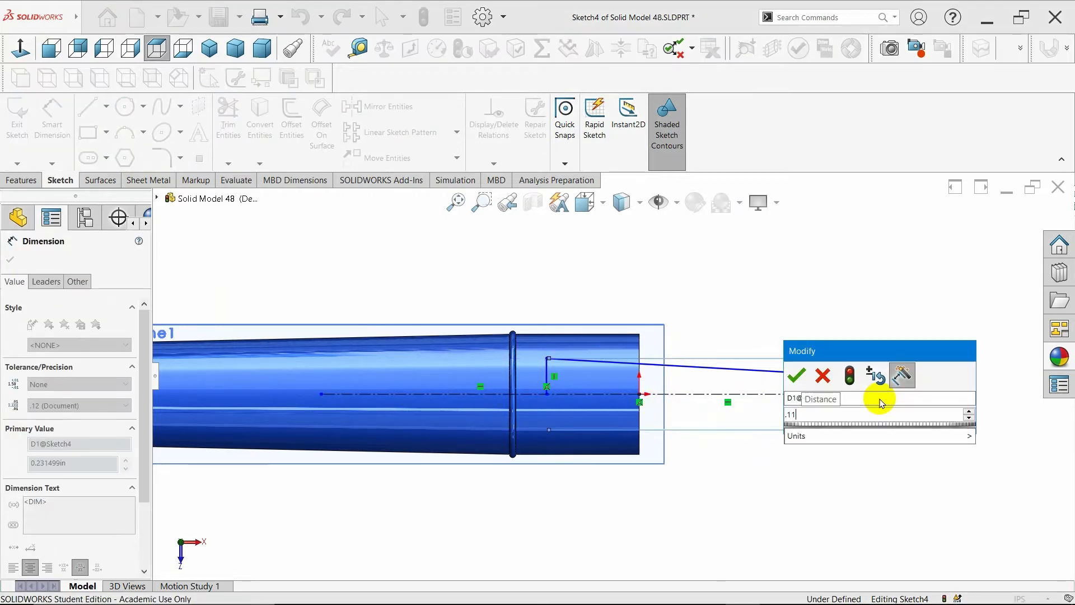
pyautogui.press('Return')
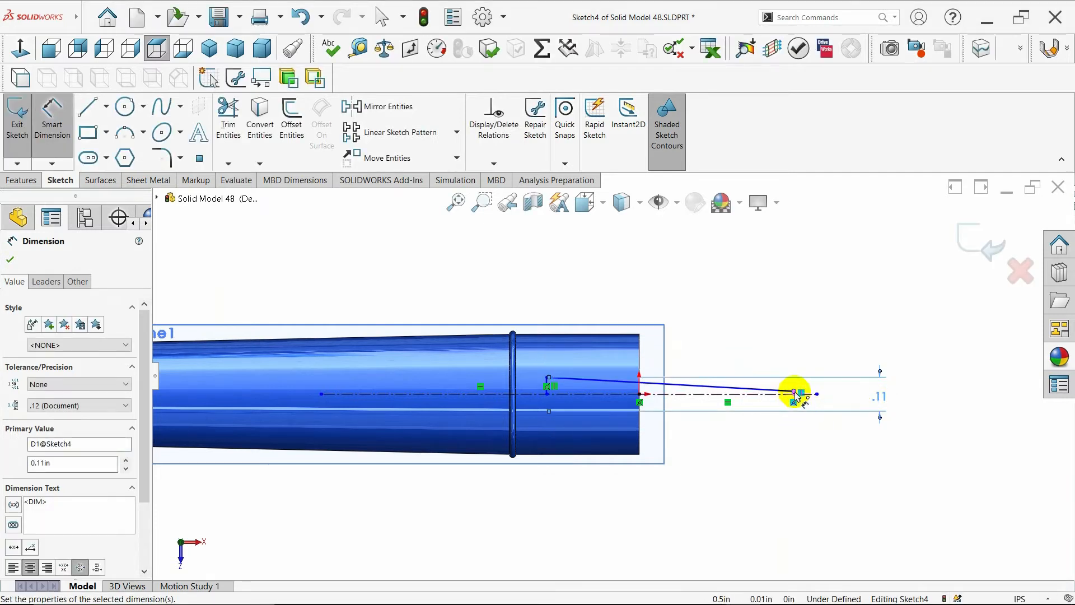
# - Dimension the outer vertical line across the centerline as a 0.09 in diameter
pyautogui.scroll(-5, 783, 400)
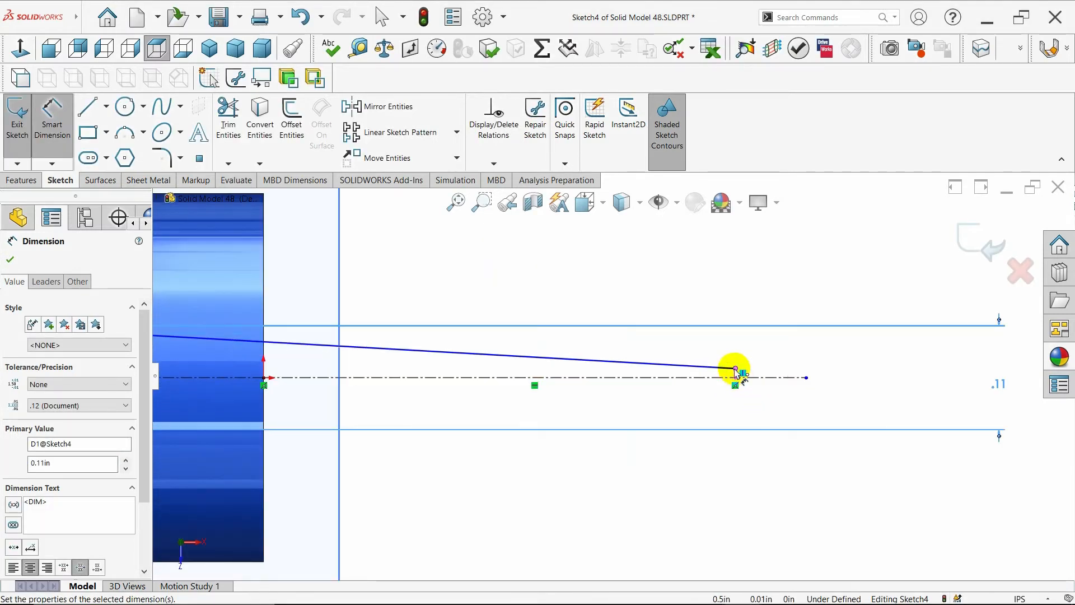
pyautogui.click(737, 371)
pyautogui.click(846, 377)
pyautogui.click(848, 380)
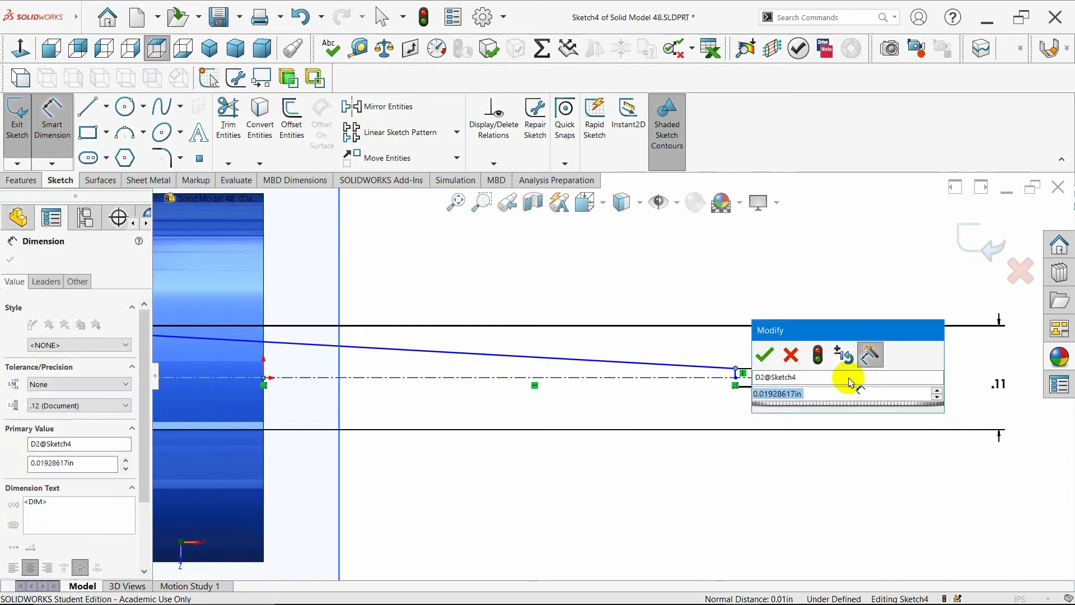
pyautogui.press('BackSpace')
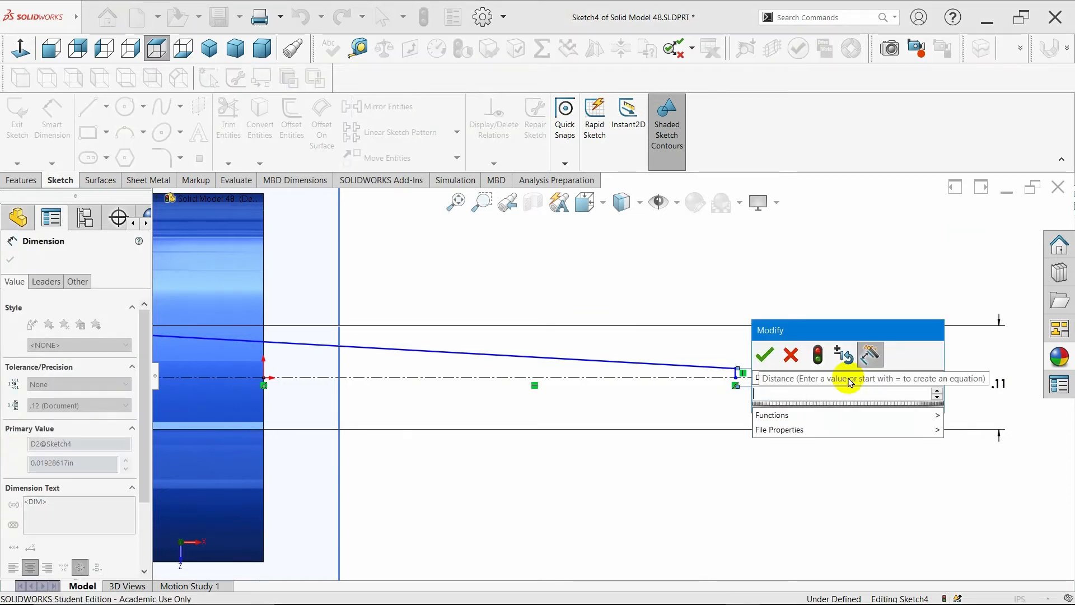
pyautogui.write('.09')
pyautogui.press('Return')
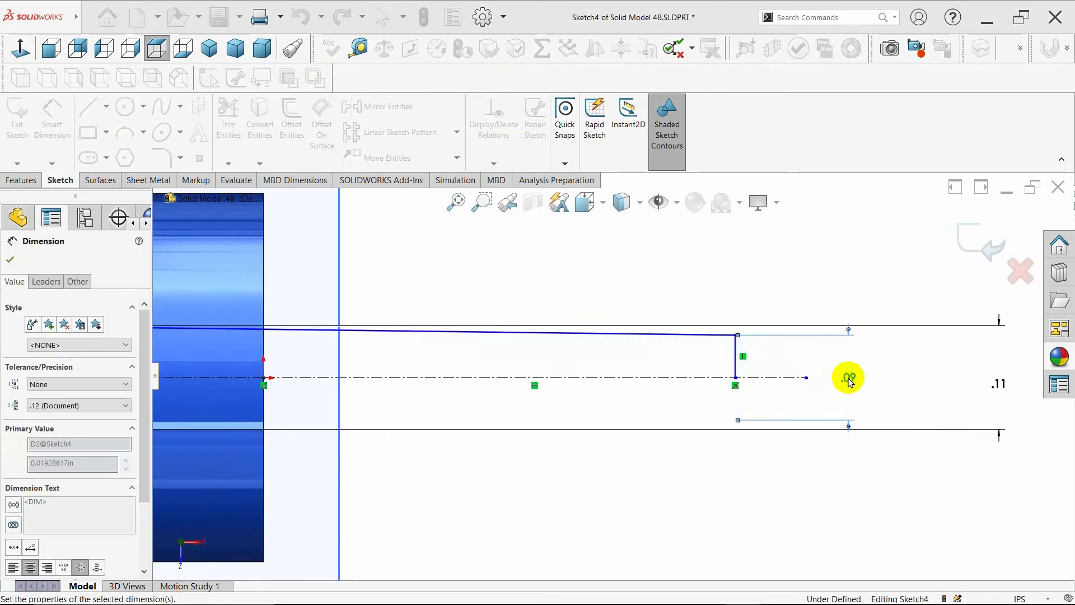
# - Dimension the sloping line's horizontal length as 1.25 in
pyautogui.scroll(2, 596, 378)
pyautogui.scroll(2, 361, 375)
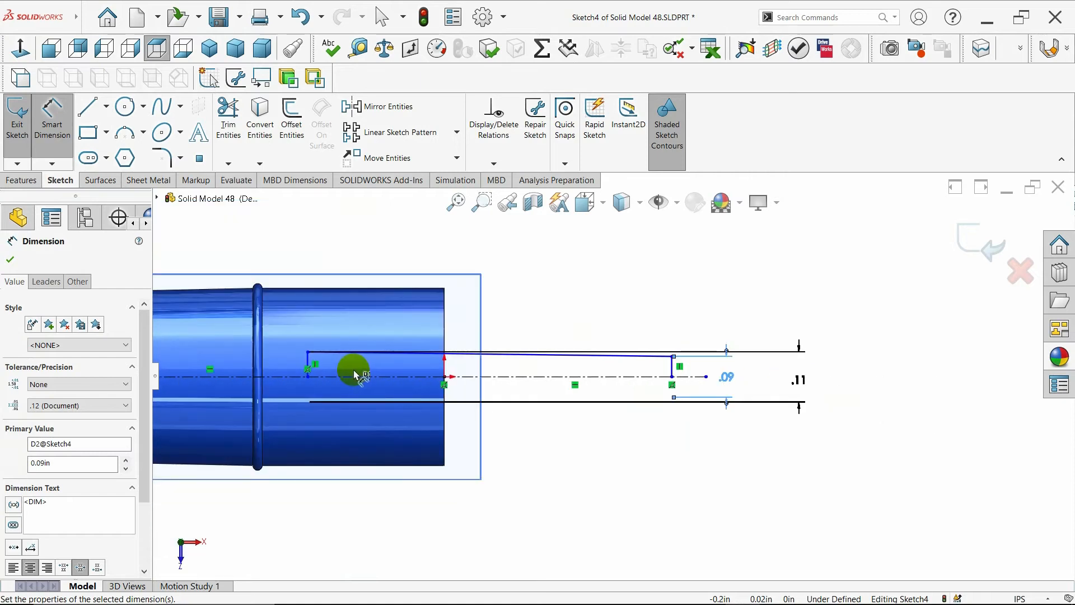
pyautogui.click(504, 353)
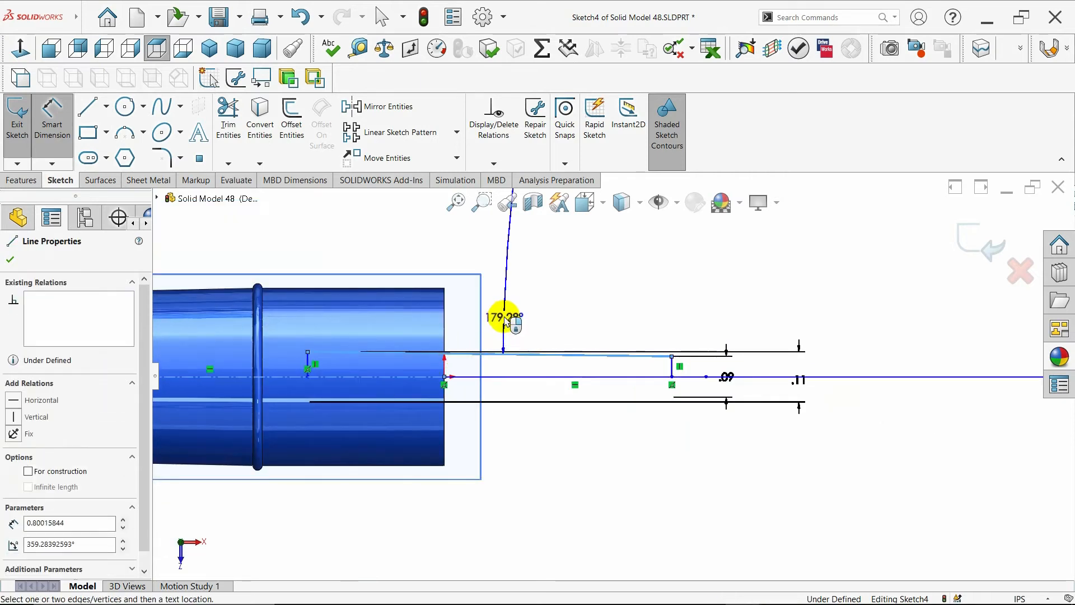
pyautogui.click(498, 312)
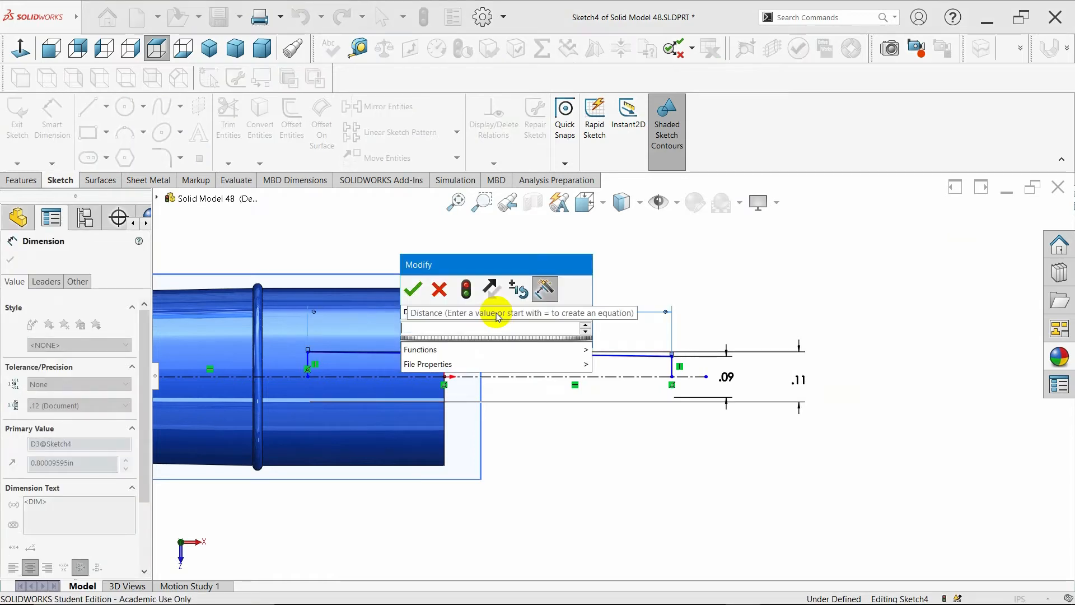
pyautogui.write('1.25')
pyautogui.press('Return')
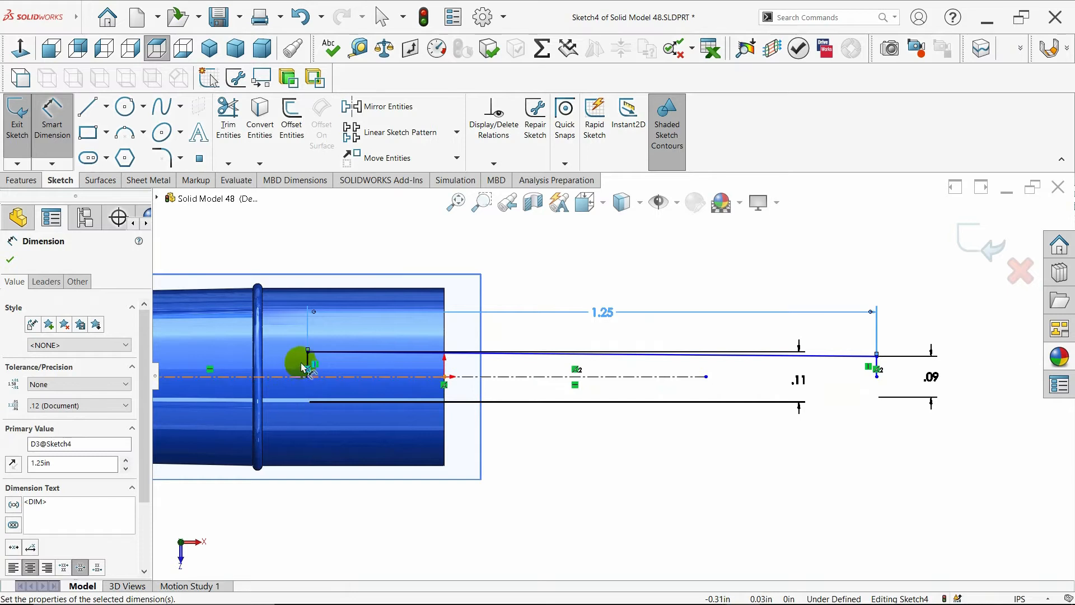
# - Dimension the gap between the bead edge and the inner vertical line as 0.05 in
pyautogui.click(304, 367)
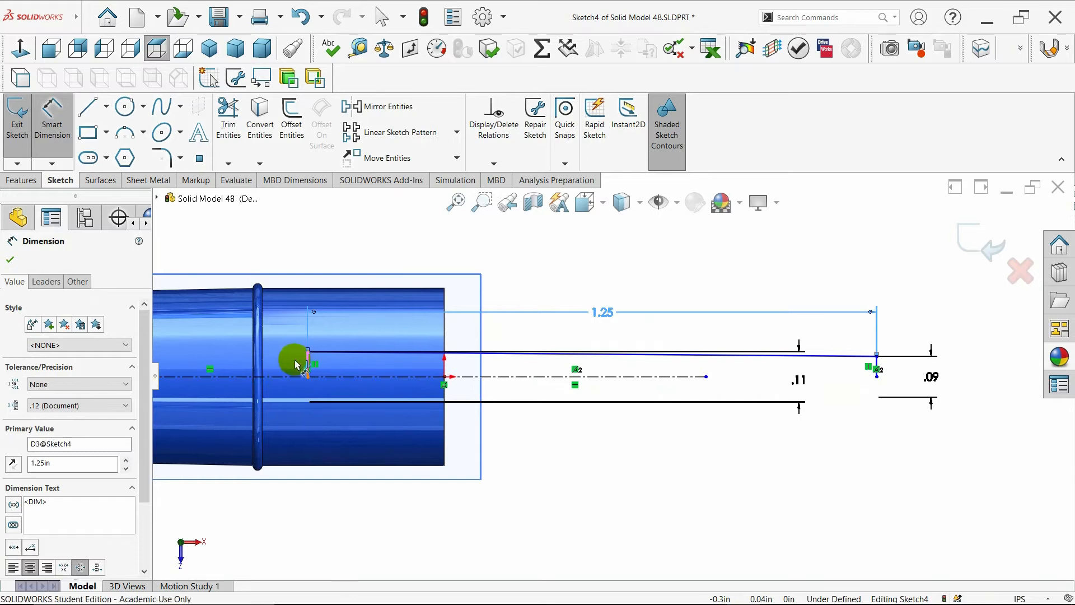
pyautogui.click(263, 354)
pyautogui.click(281, 255)
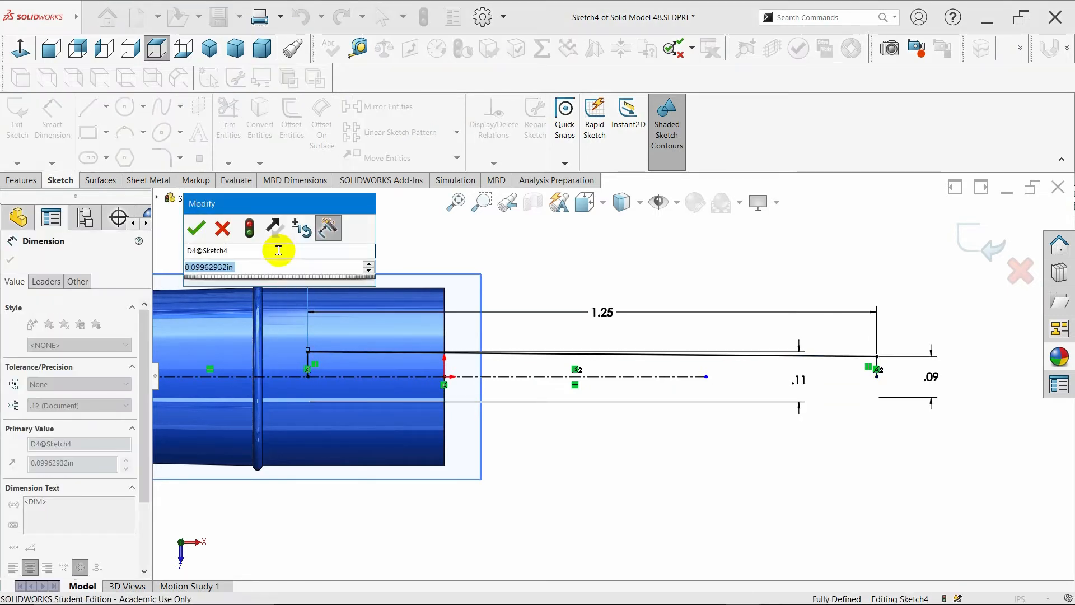
pyautogui.press('BackSpace')
pyautogui.write('.05')
pyautogui.press('Return')
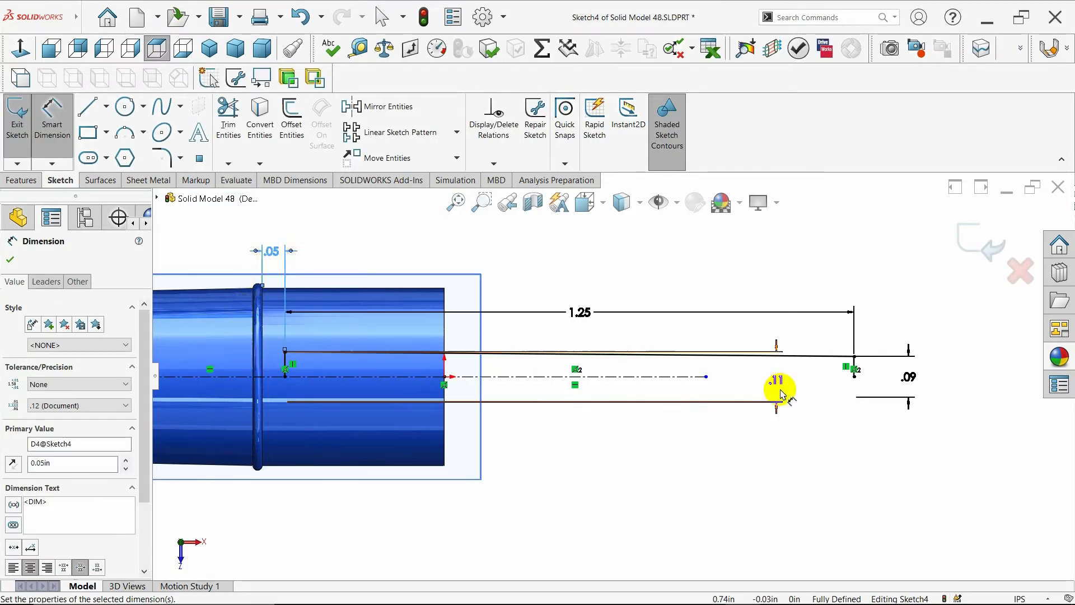
# - Move the 0.11 dimension outward and lengthen the horizontal centerline past the profile's end
pyautogui.moveTo(778, 382); pyautogui.dragTo(942, 370)
pyautogui.click(859, 420)
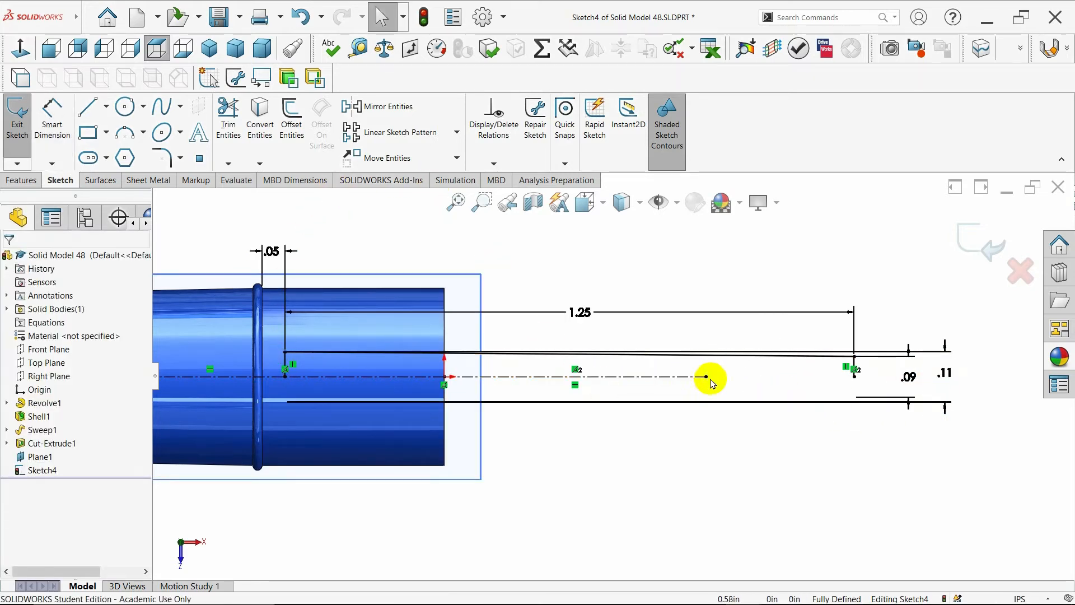
pyautogui.moveTo(706, 376); pyautogui.dragTo(985, 377)
# - Mirror the three profile lines about the horizontal centerline to close the profile
pyautogui.click(406, 108)
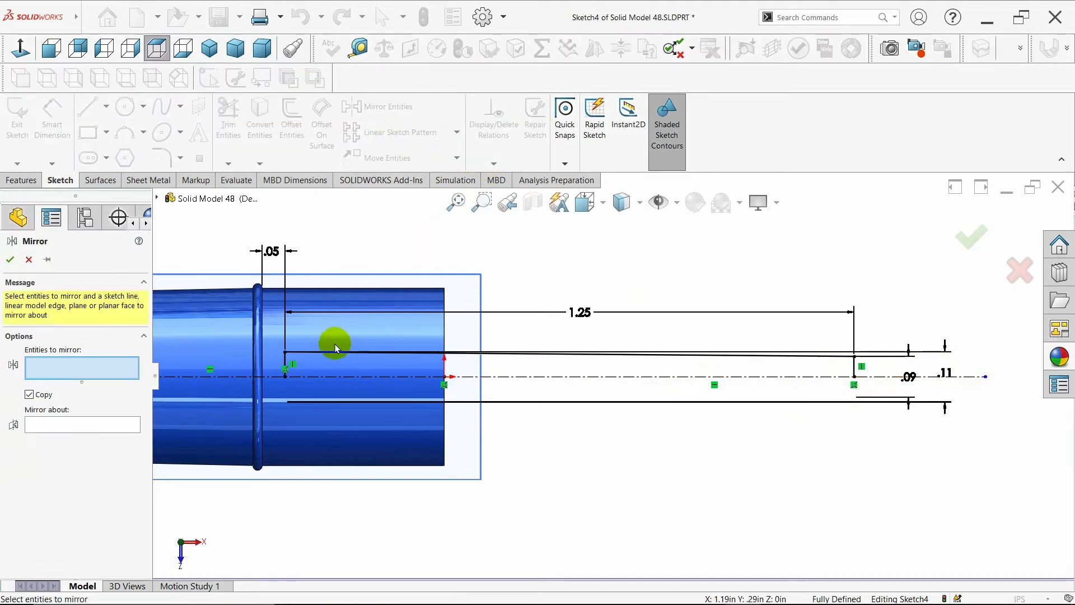
pyautogui.click(286, 361)
pyautogui.click(337, 353)
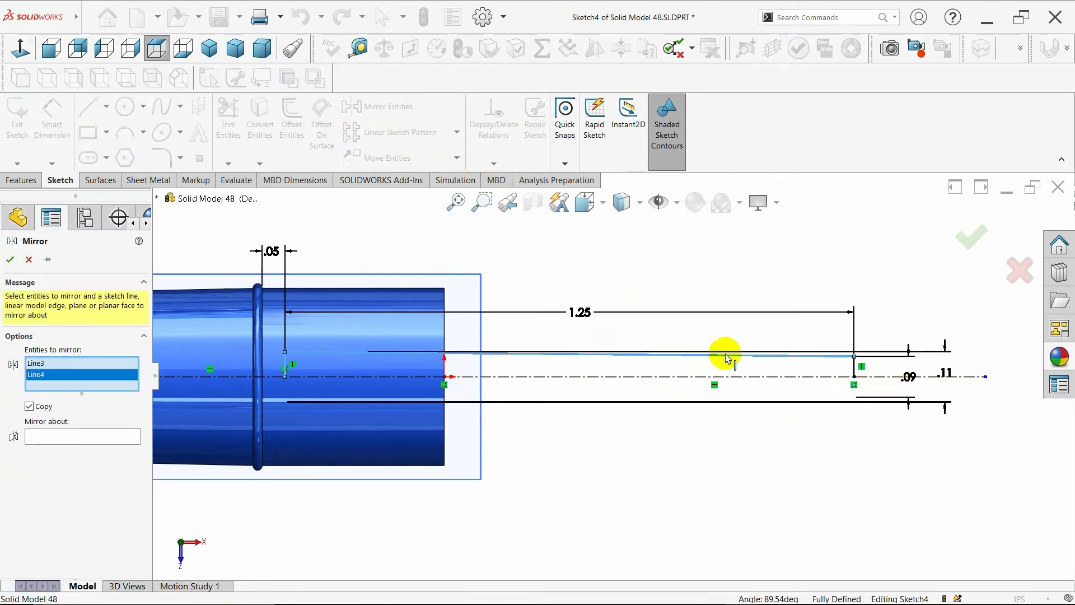
pyautogui.click(855, 374)
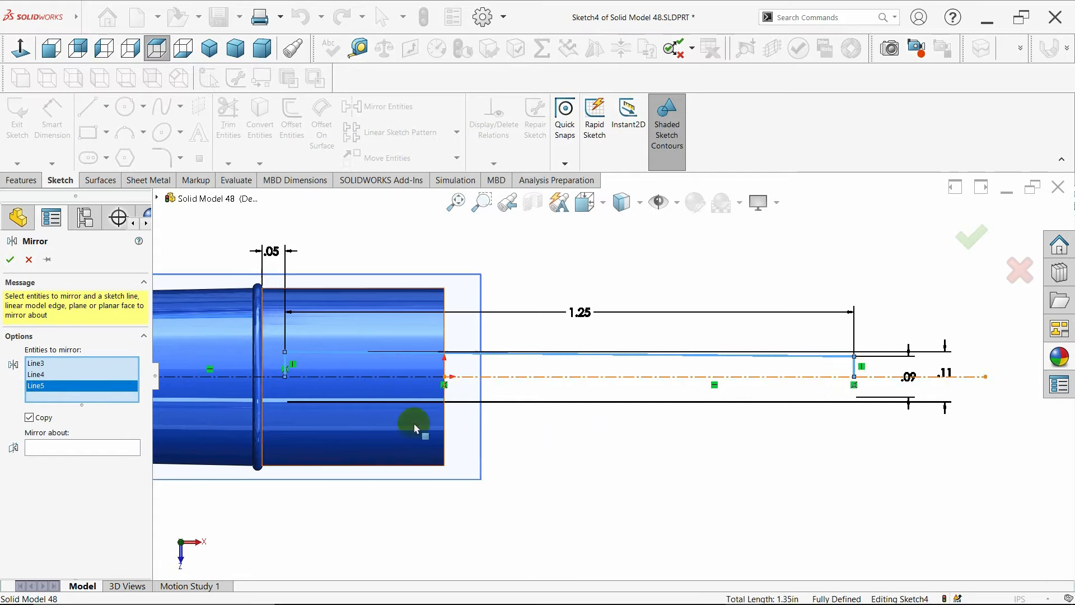
pyautogui.click(84, 447)
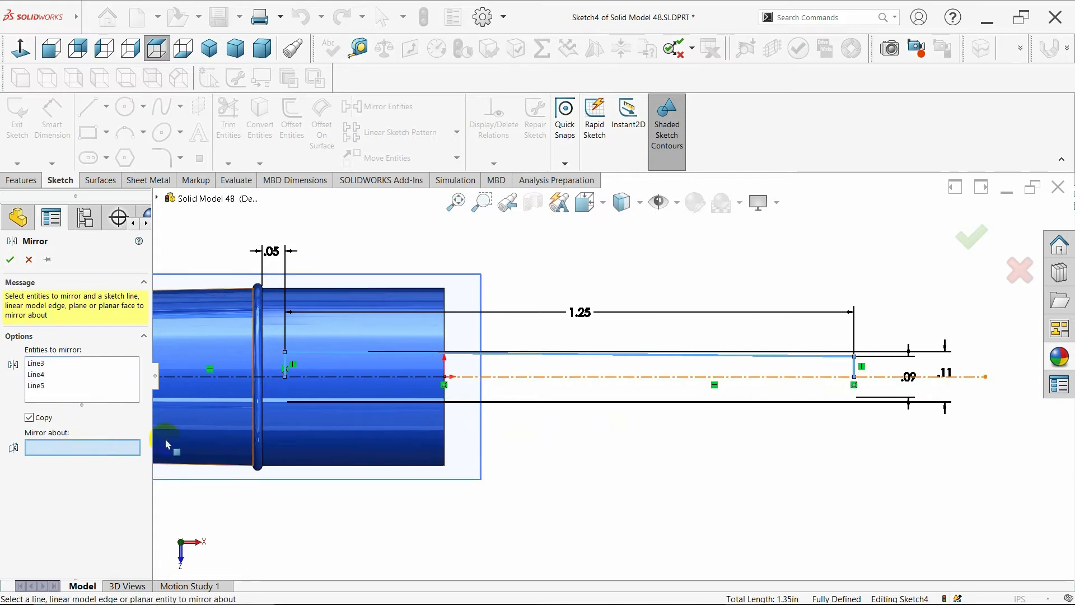
pyautogui.click(623, 377)
pyautogui.scroll(1, 588, 438)
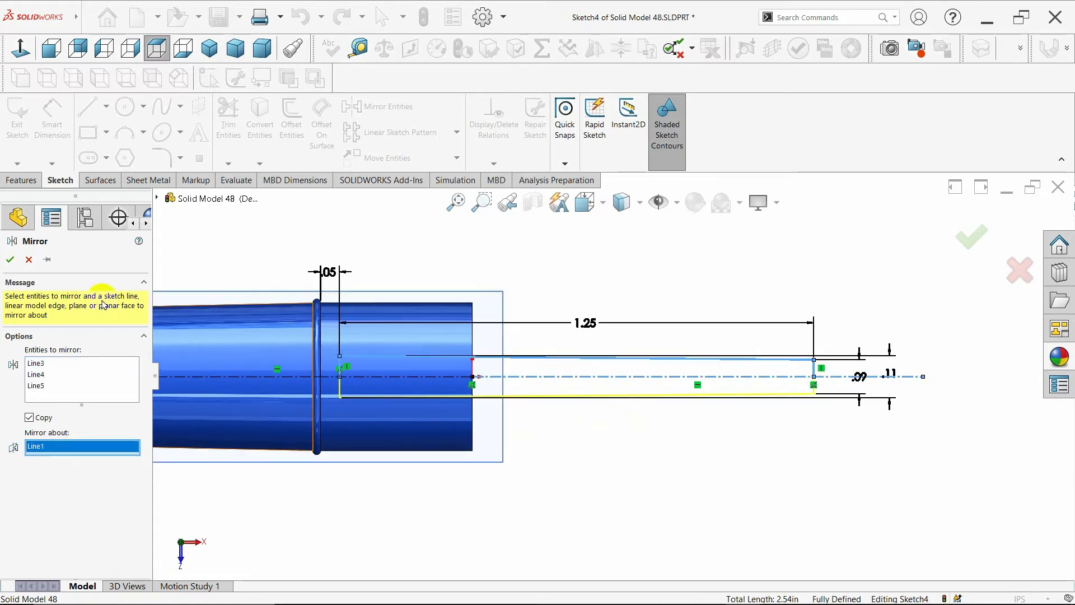
pyautogui.click(10, 259)
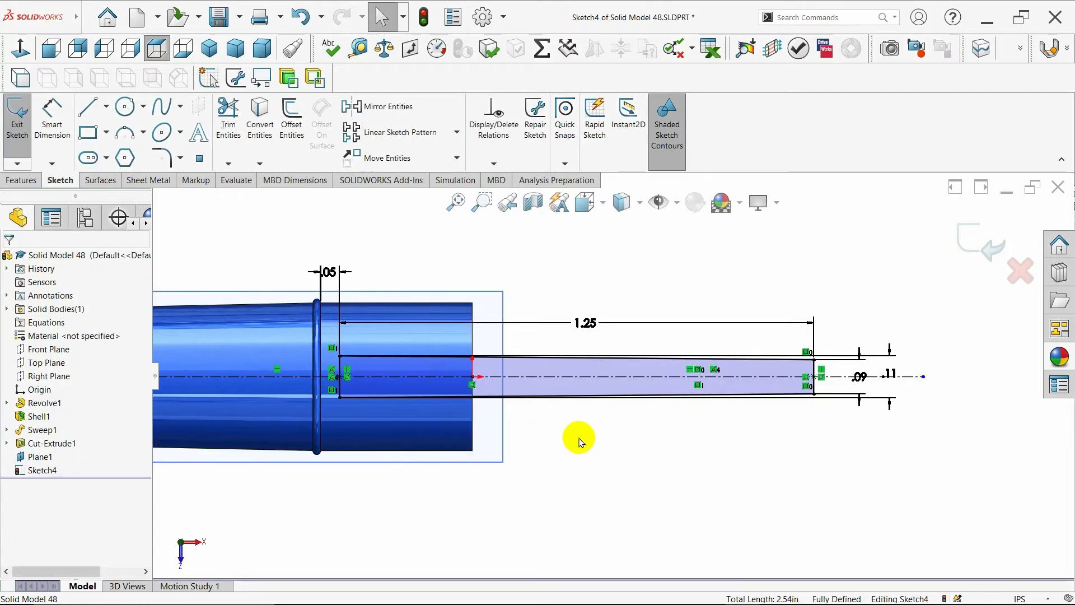
# - Extrude the nozzle profile in the reversed direction up to the tube's outer face with a 21° outward draft
pyautogui.moveTo(636, 447)
pyautogui.mouseDown(button='middle')
pyautogui.moveTo(555, 462)
pyautogui.moveTo(571, 432)
pyautogui.moveTo(621, 439)
pyautogui.moveTo(590, 456)
pyautogui.moveTo(618, 465)
pyautogui.moveTo(610, 460)
pyautogui.mouseUp(button='middle')
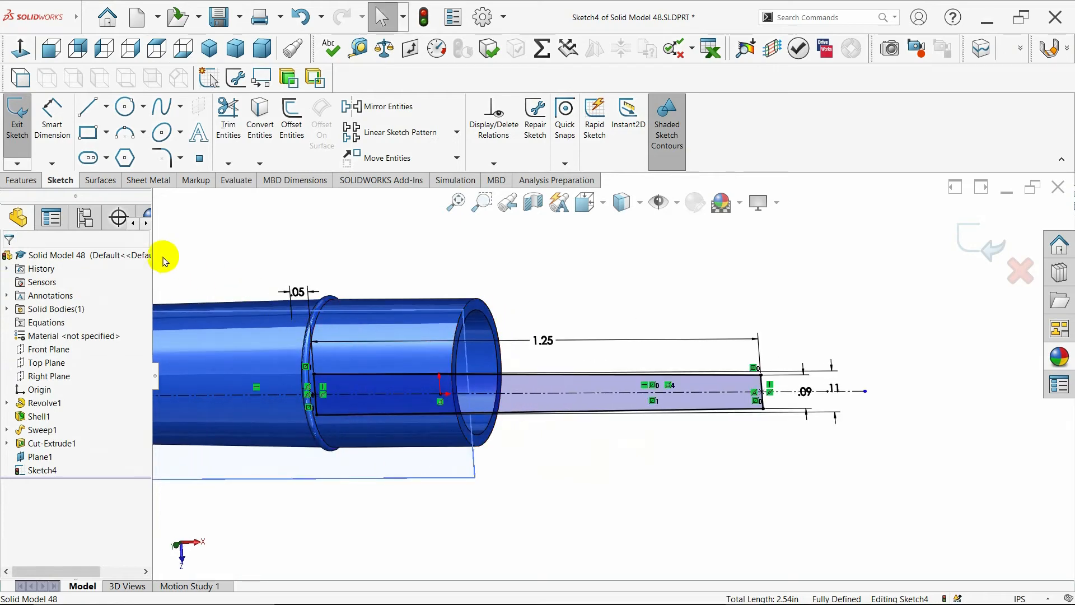
pyautogui.click(22, 180)
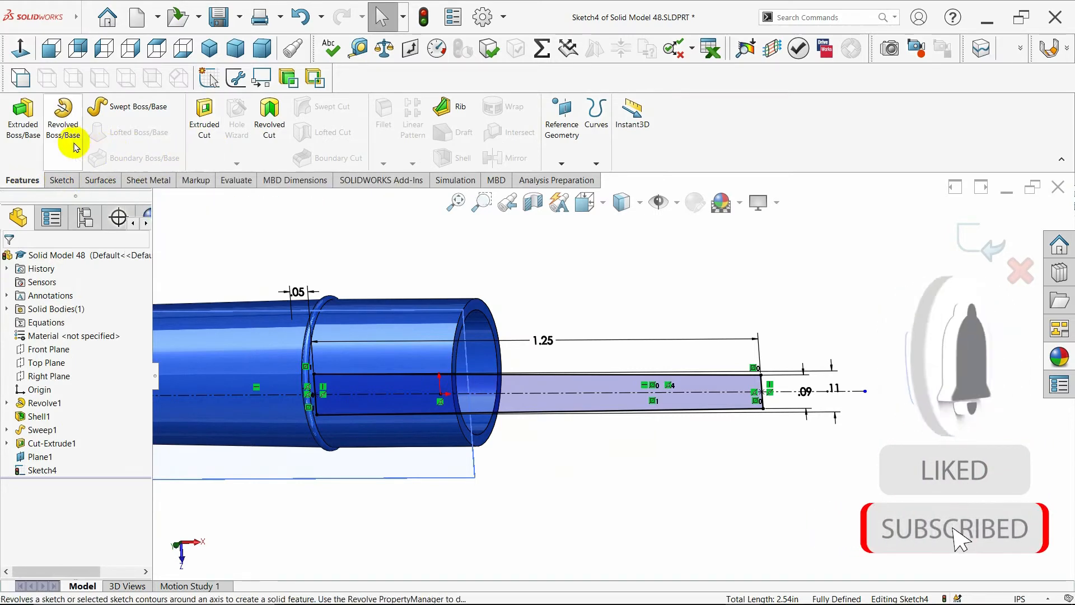
pyautogui.click(23, 116)
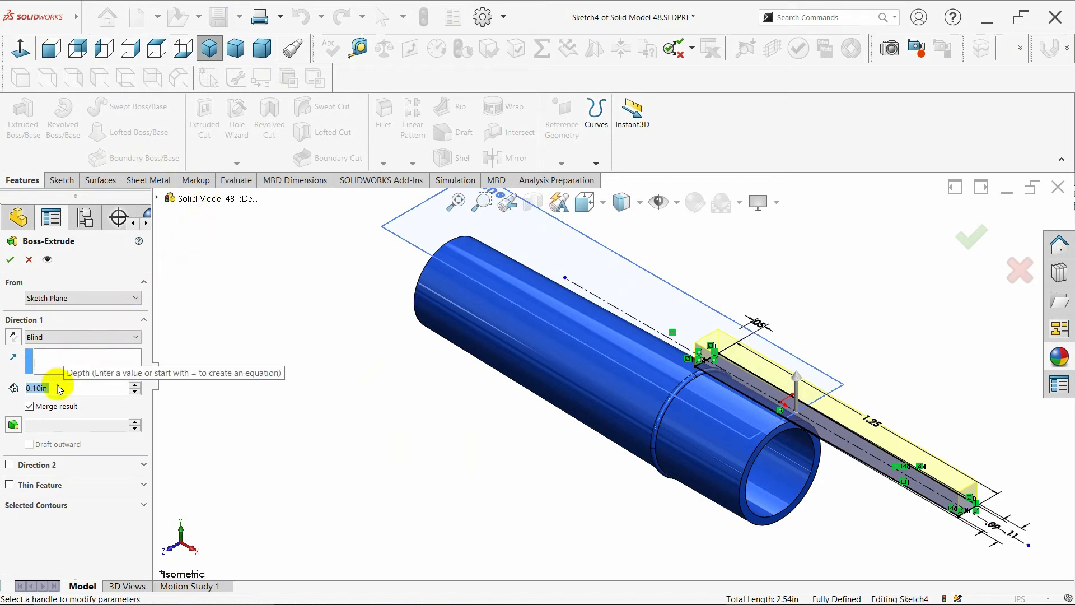
pyautogui.click(14, 424)
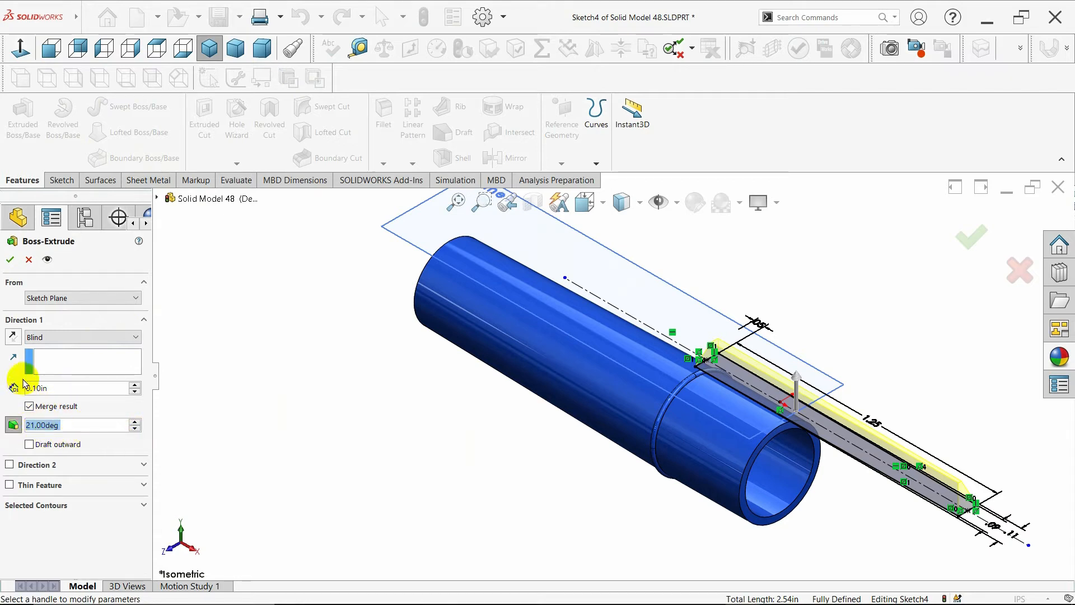
pyautogui.click(14, 336)
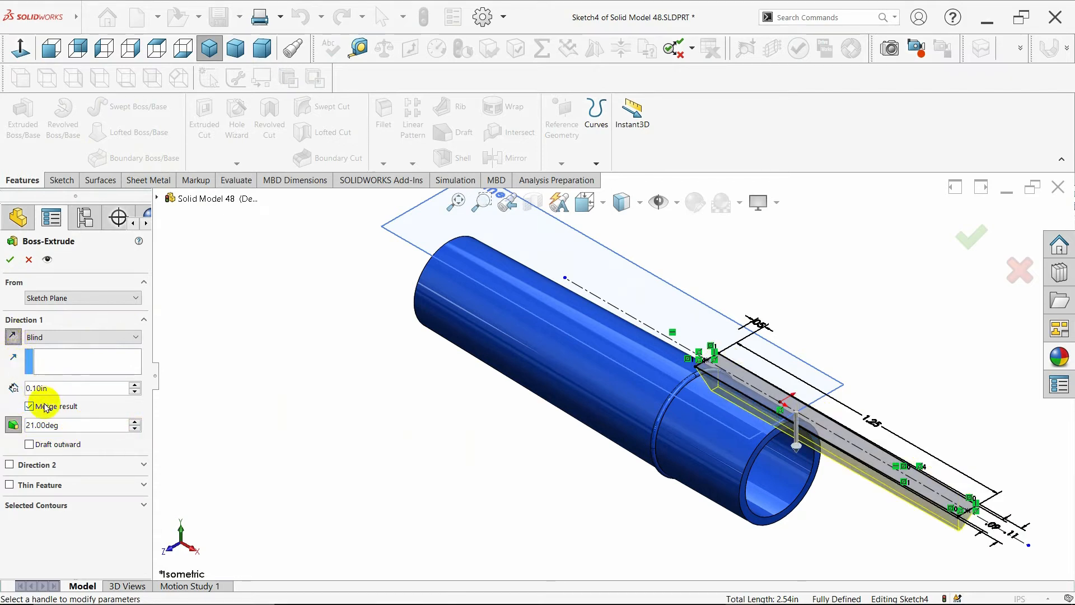
pyautogui.click(30, 445)
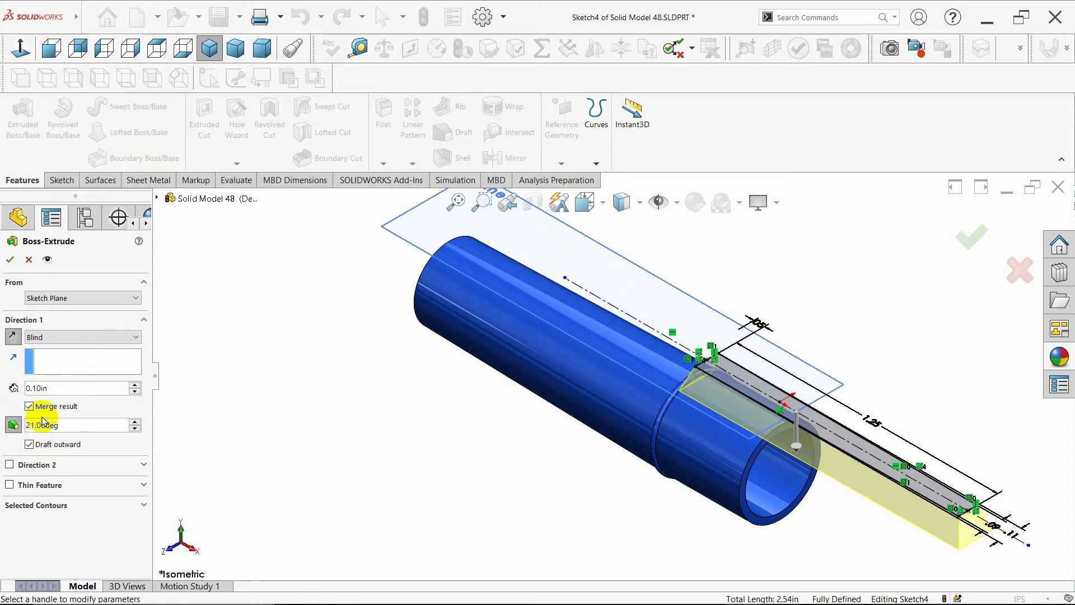
pyautogui.click(82, 337)
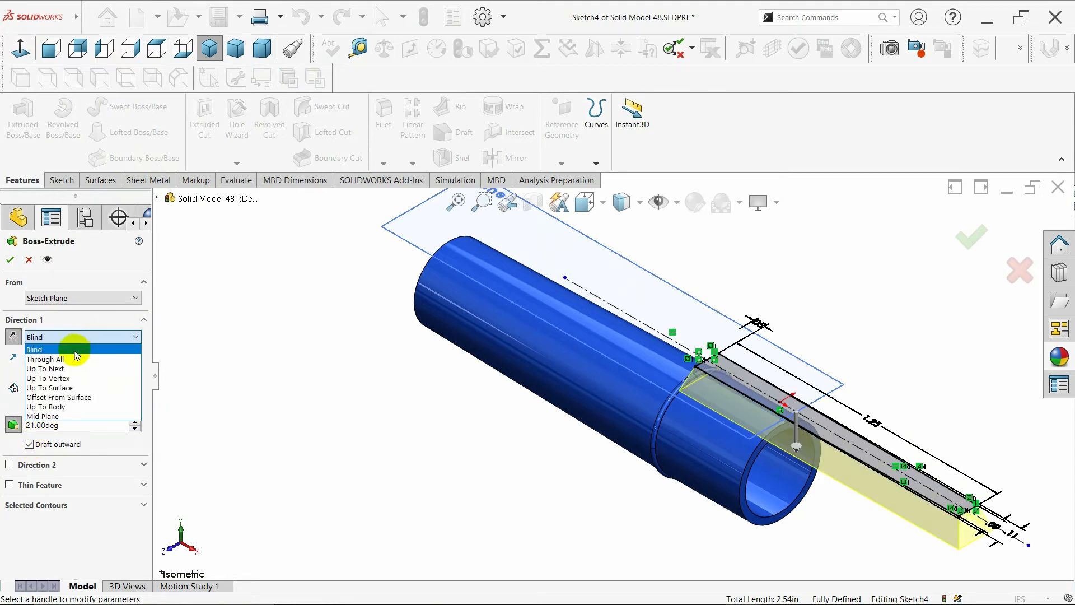
pyautogui.click(79, 386)
pyautogui.click(643, 440)
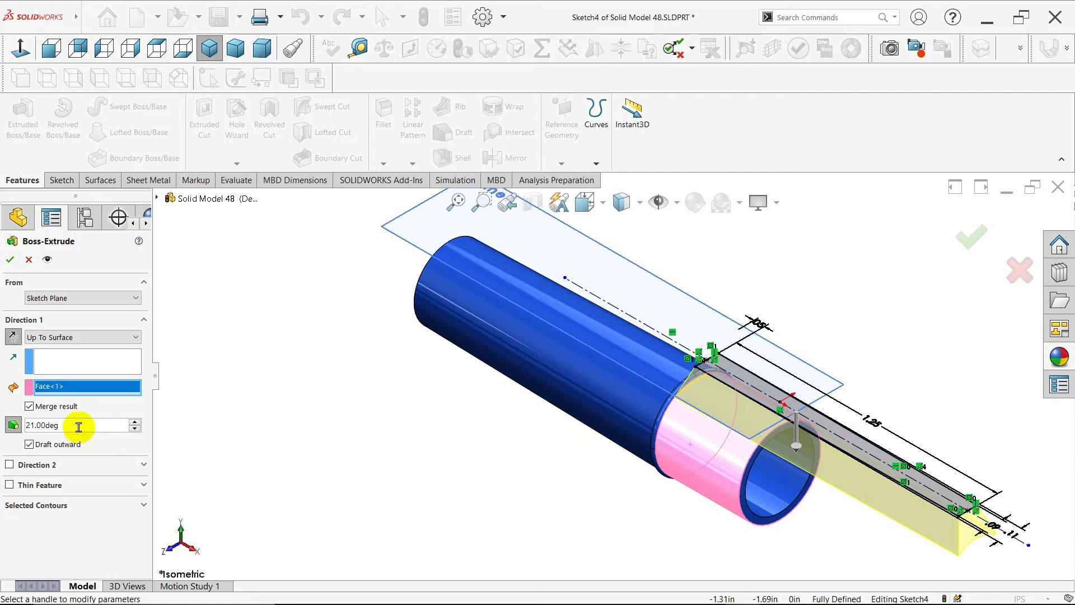
pyautogui.moveTo(483, 474); pyautogui.dragTo(490, 442, button='middle')
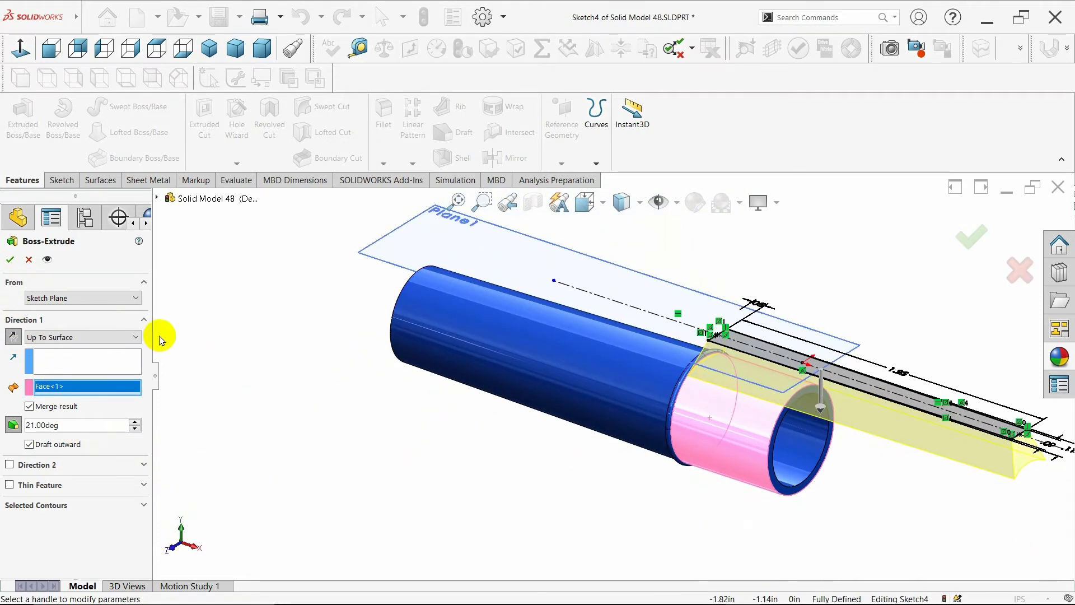
pyautogui.click(9, 259)
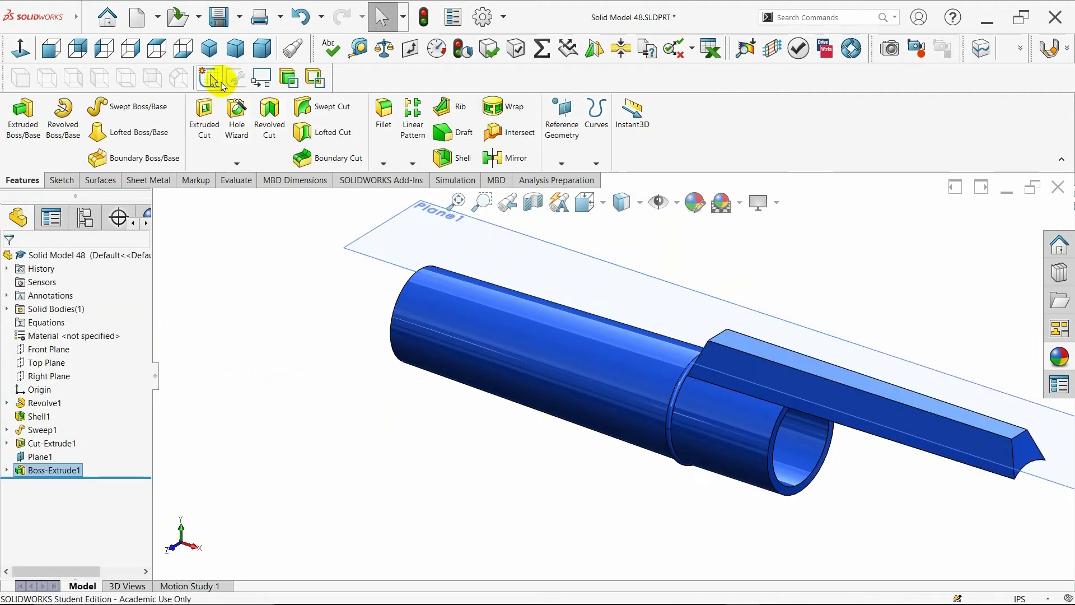
# - Open a new sketch on the top face of the extruded nozzle
pyautogui.click(210, 48)
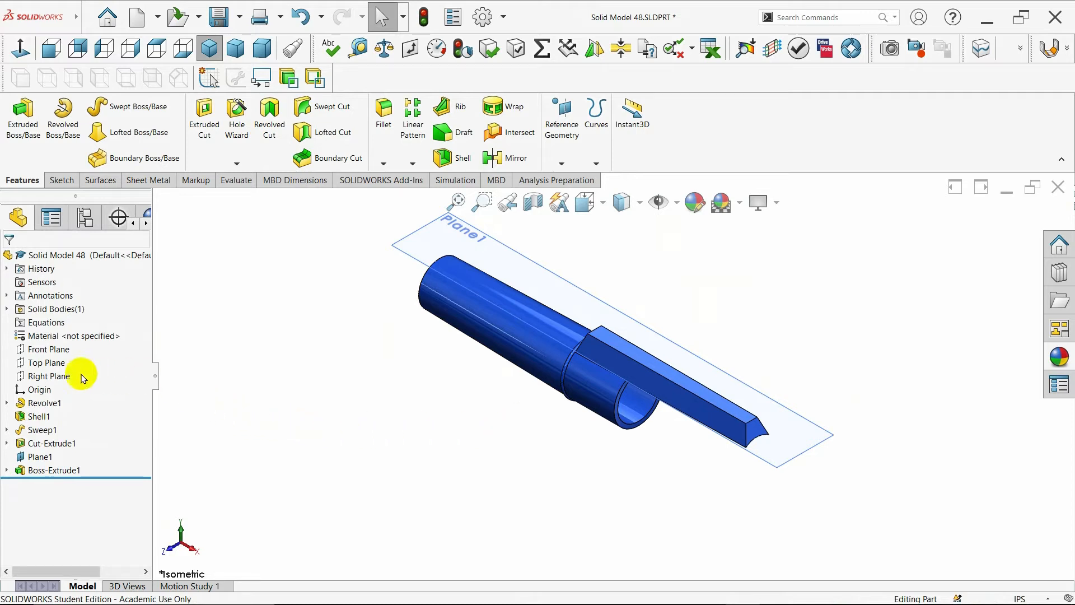
pyautogui.click(47, 363)
pyautogui.click(371, 420)
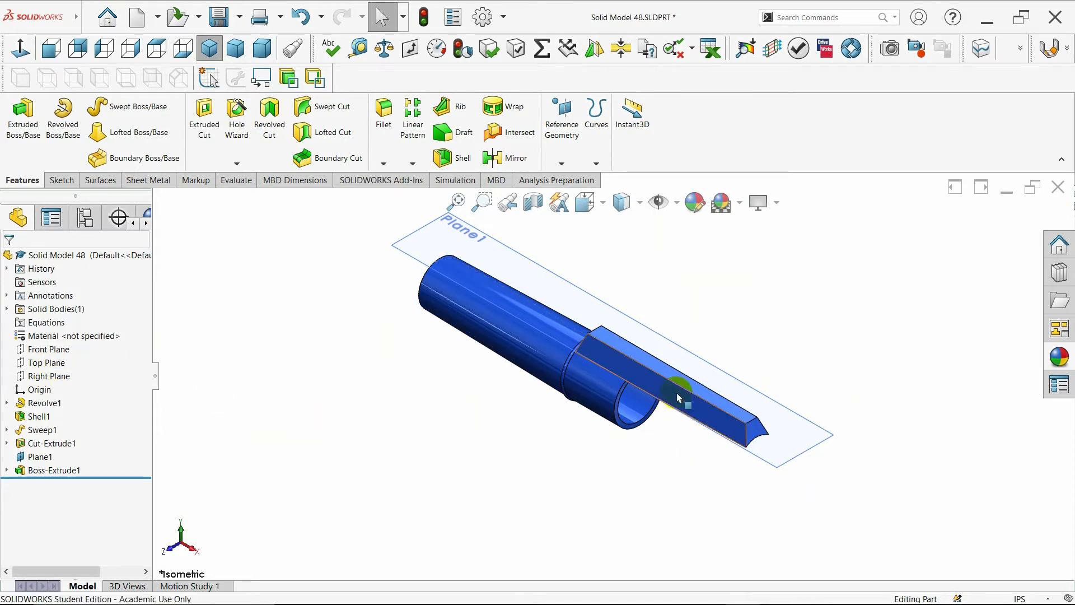
pyautogui.click(694, 391)
pyautogui.click(738, 357)
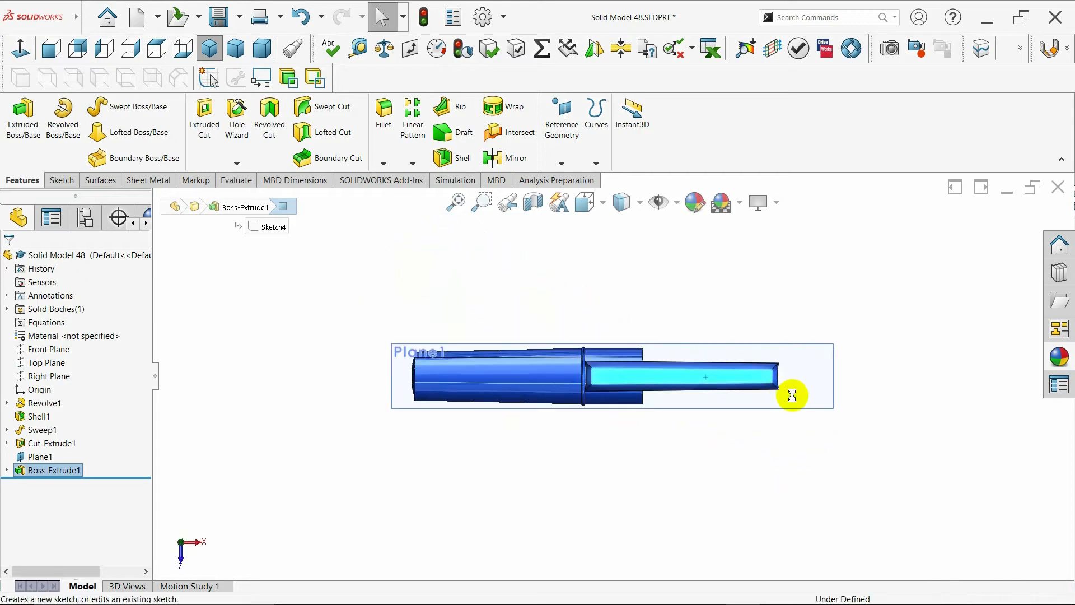
pyautogui.scroll(-5, 729, 381)
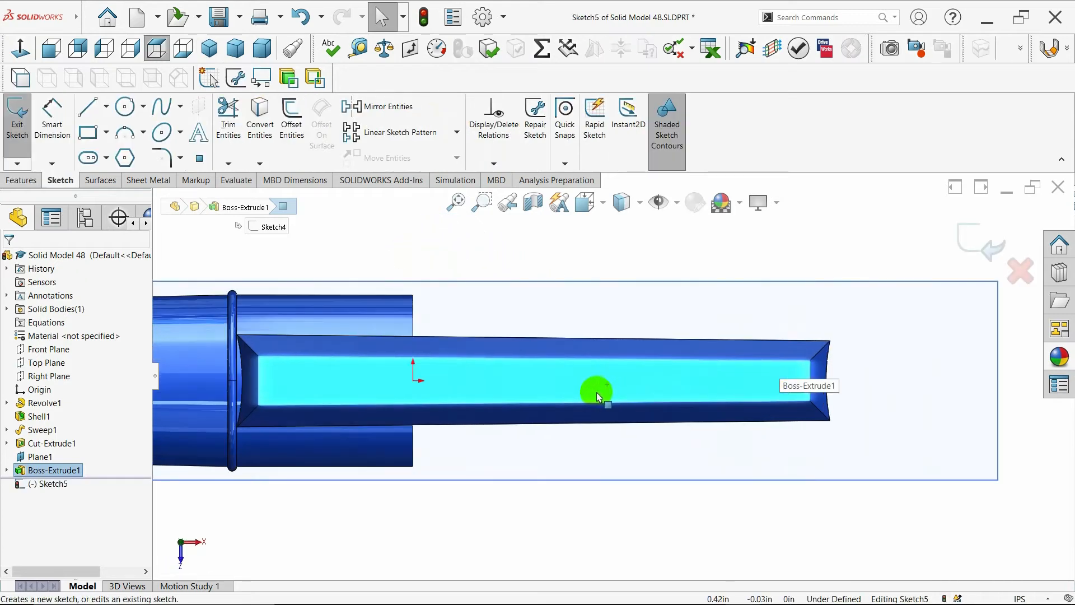
# - Draw a line along the face's upper edge, ending at its outer corner
pyautogui.click(88, 106)
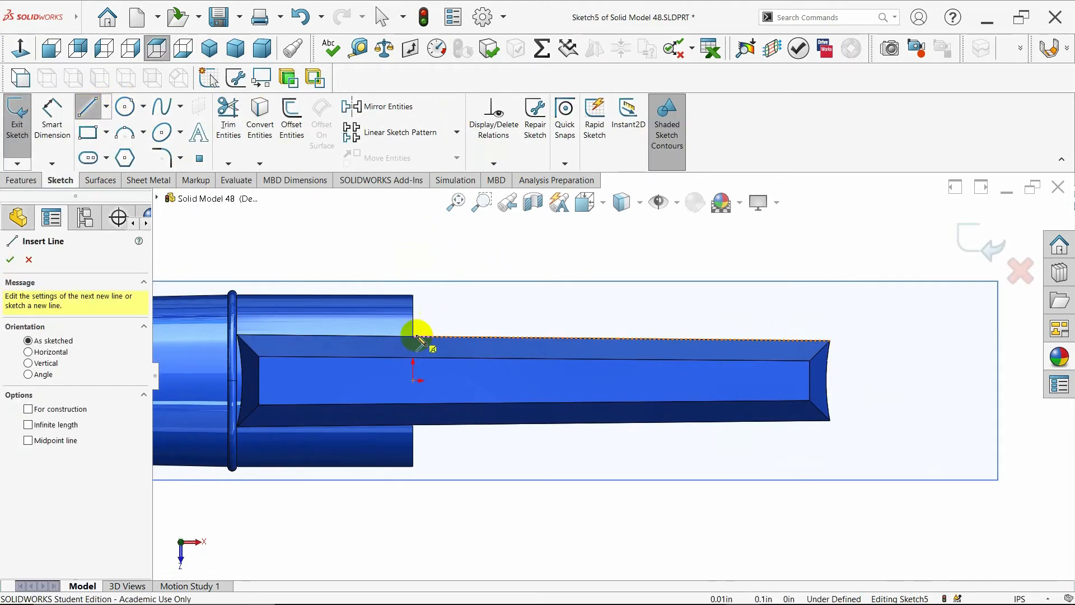
pyautogui.click(414, 337)
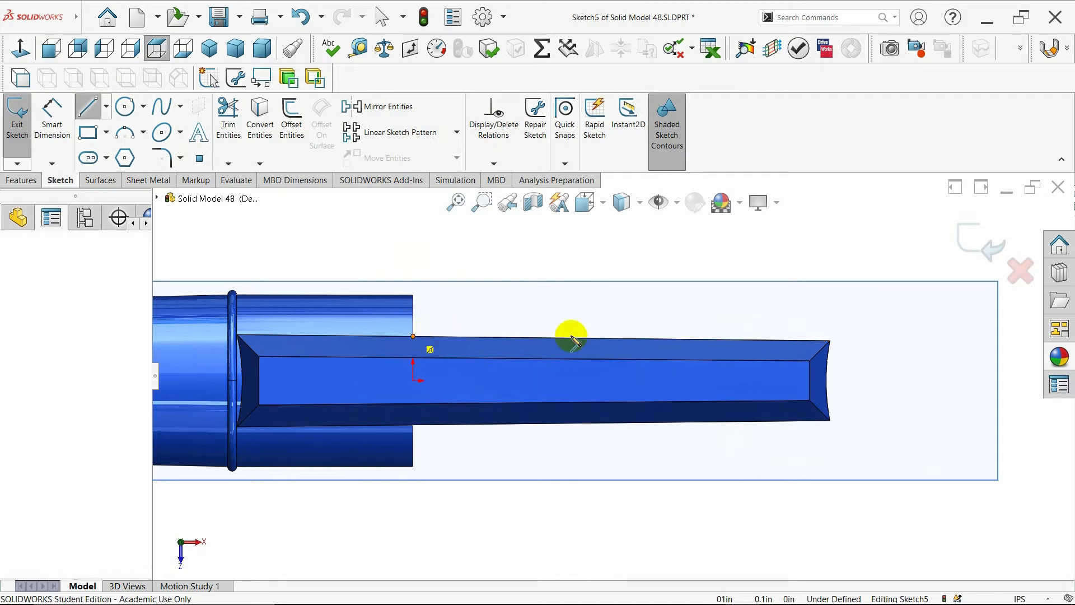
pyautogui.click(831, 341)
pyautogui.press('Escape')
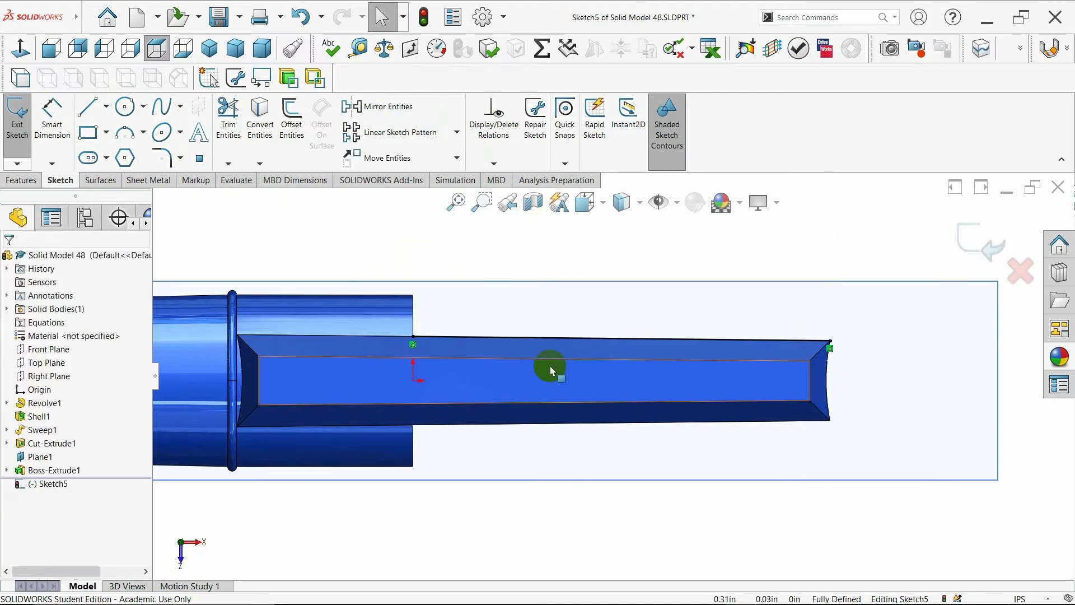
# - Sketch a short vertical line down from the corner and a sloped line back to the upper edge
pyautogui.click(87, 109)
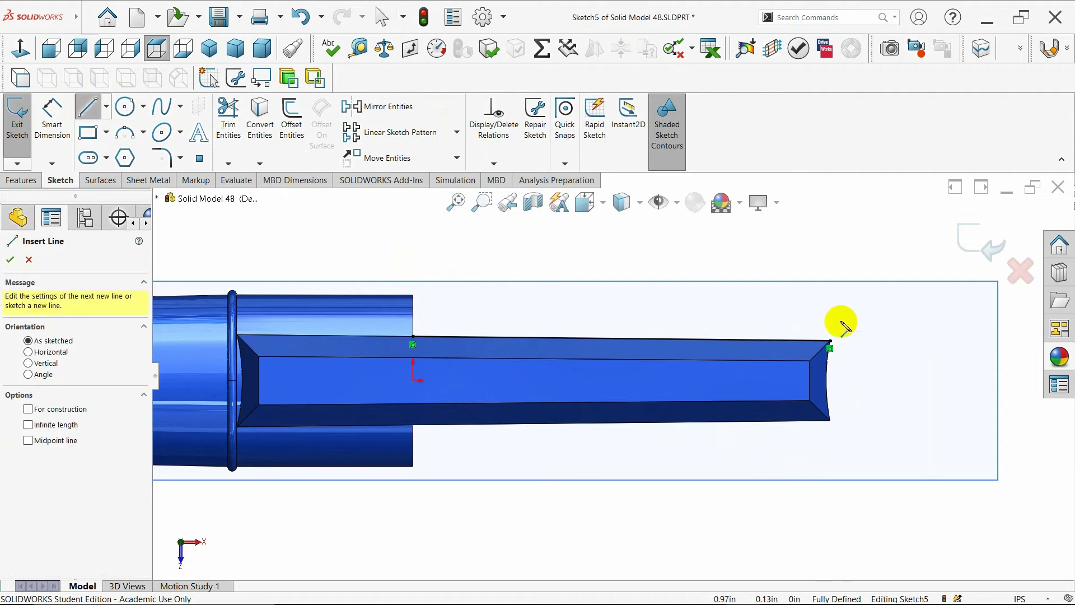
pyautogui.click(831, 341)
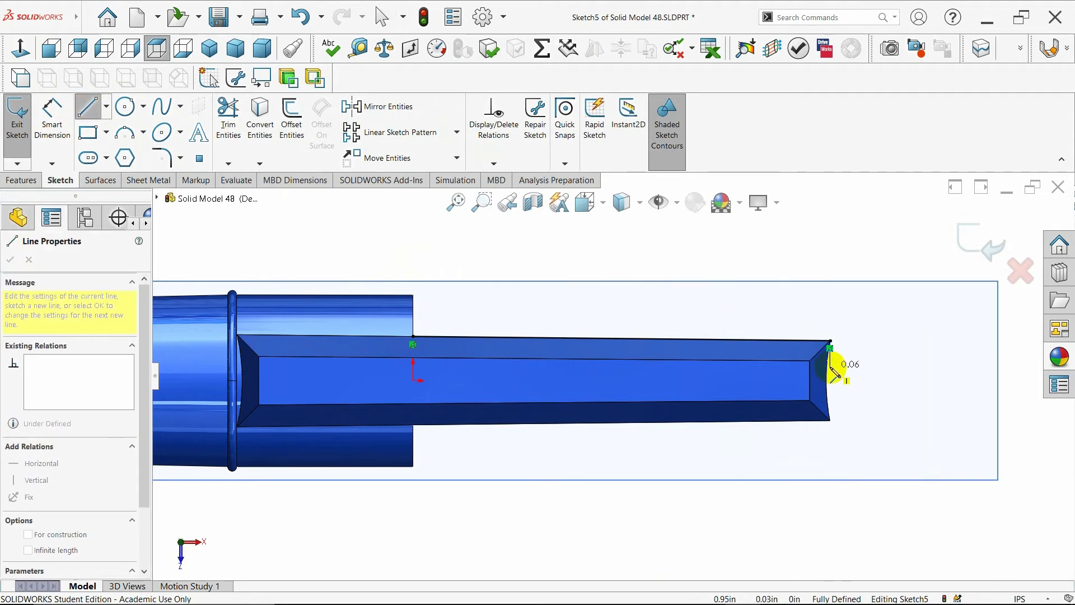
pyautogui.click(830, 367)
pyautogui.doubleClick(793, 343)
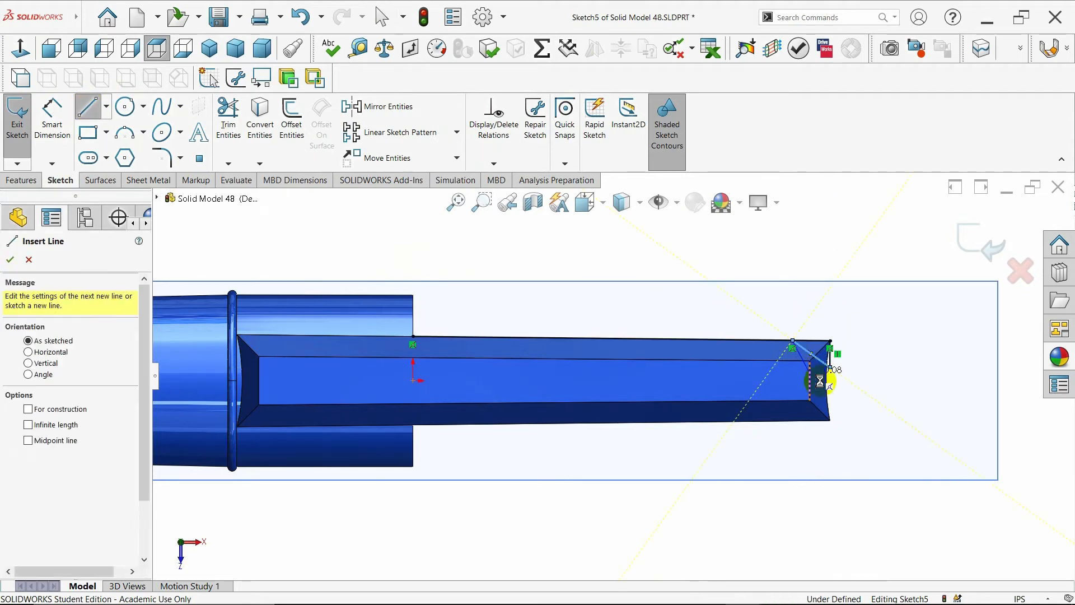
pyautogui.press('Escape')
# - Dimension the short vertical line as 0.05 in
pyautogui.click(70, 139)
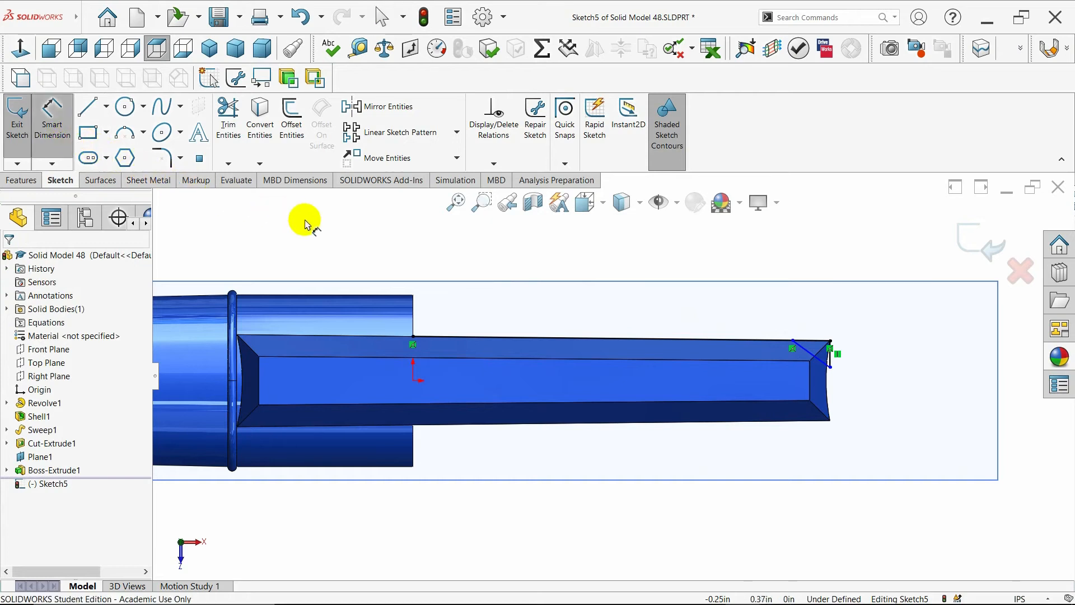
pyautogui.click(831, 363)
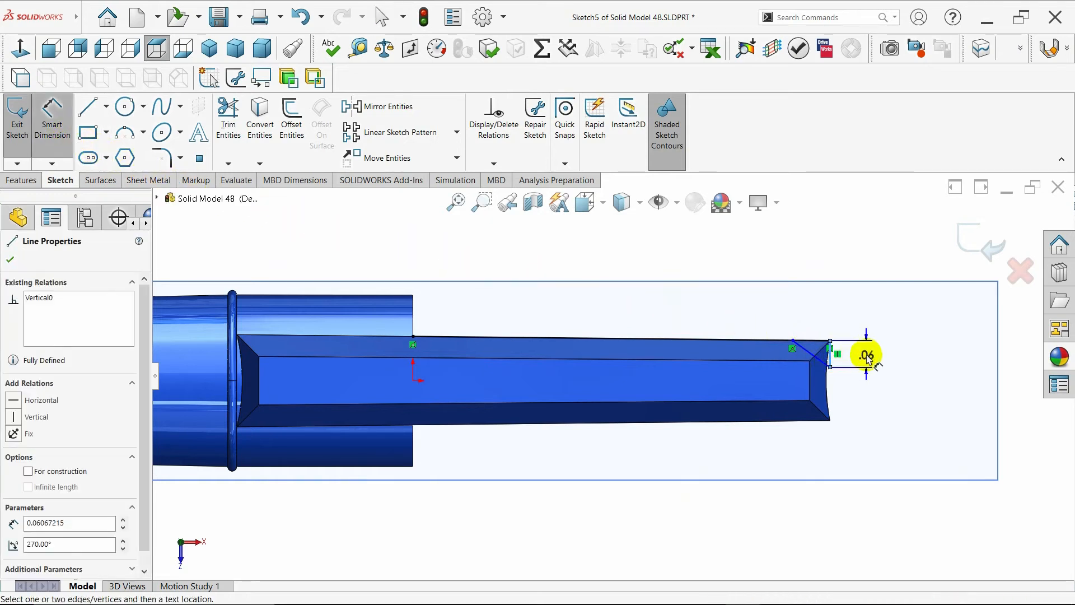
pyautogui.click(866, 353)
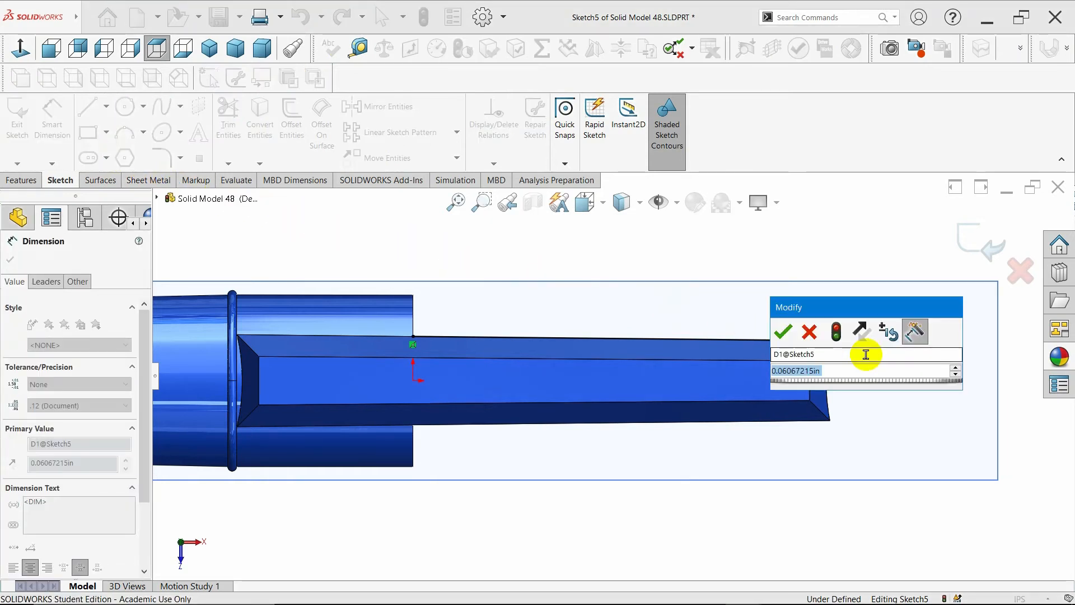
pyautogui.write('=')
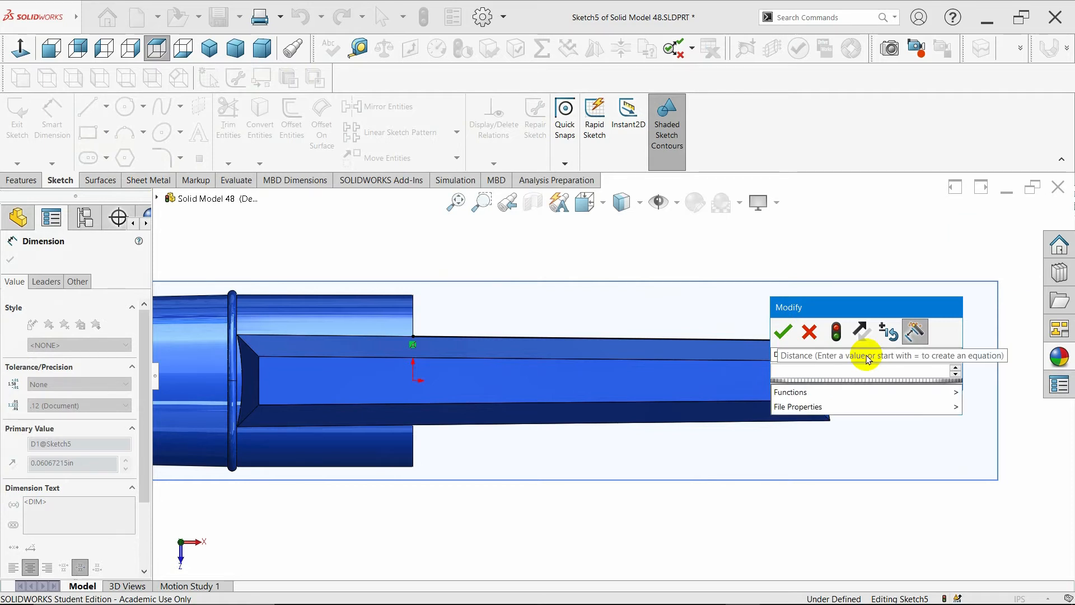
pyautogui.press('BackSpace')
pyautogui.write('.05')
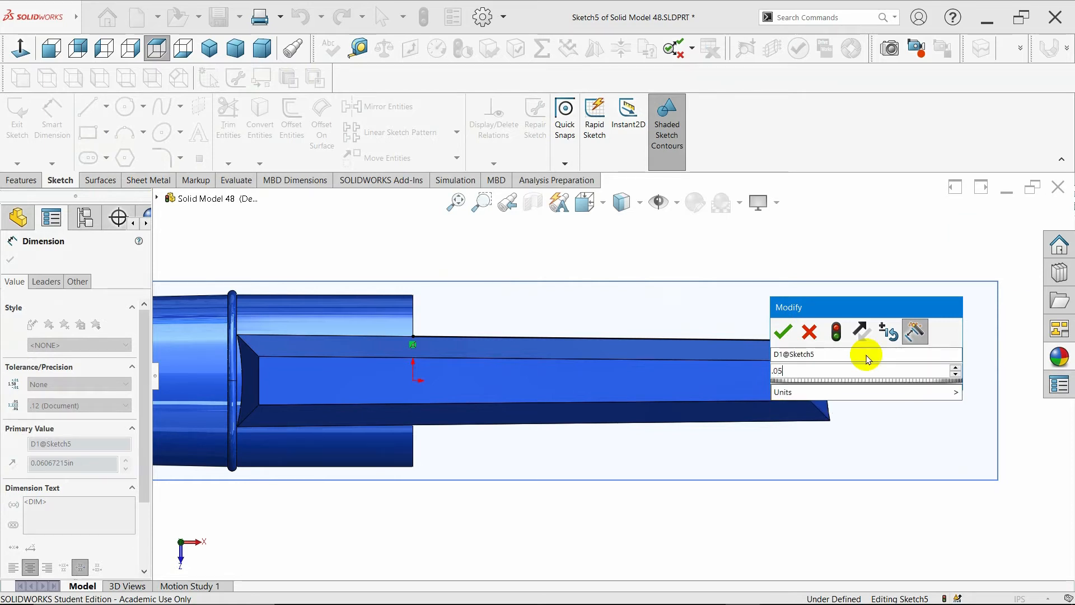
pyautogui.press('Return')
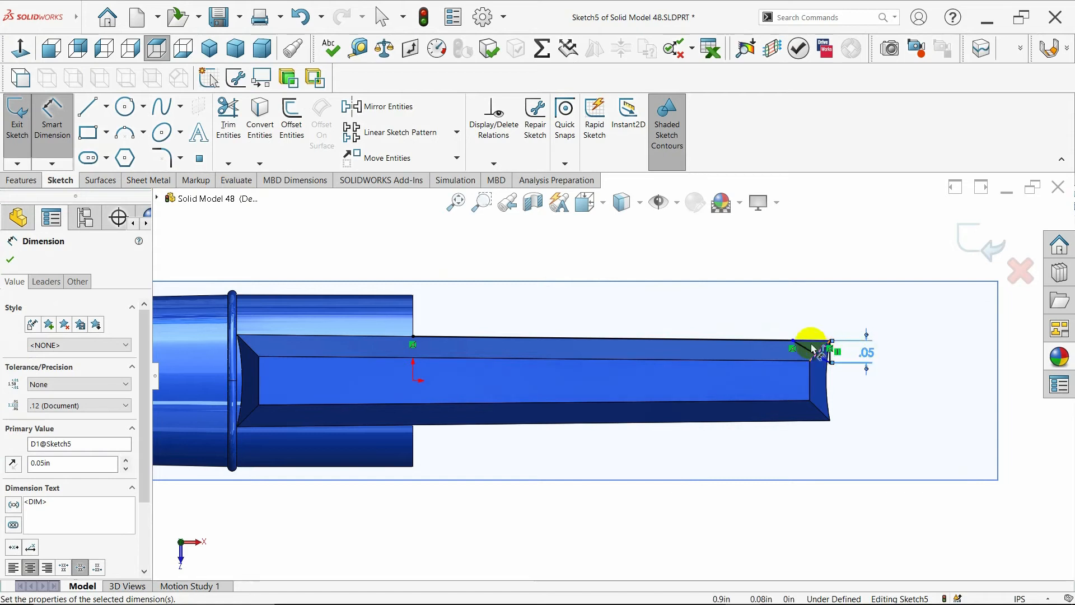
# - Dimension the horizontal distance from the sloped line's end to the corner as 0.05 in
pyautogui.click(808, 342)
pyautogui.press('Escape')
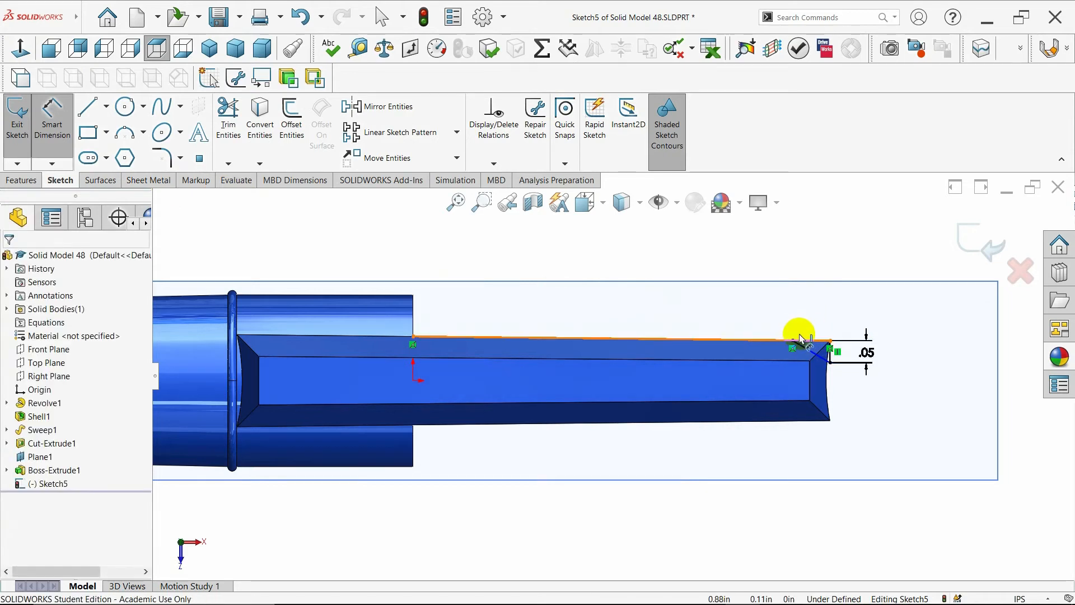
pyautogui.click(793, 344)
pyautogui.click(830, 346)
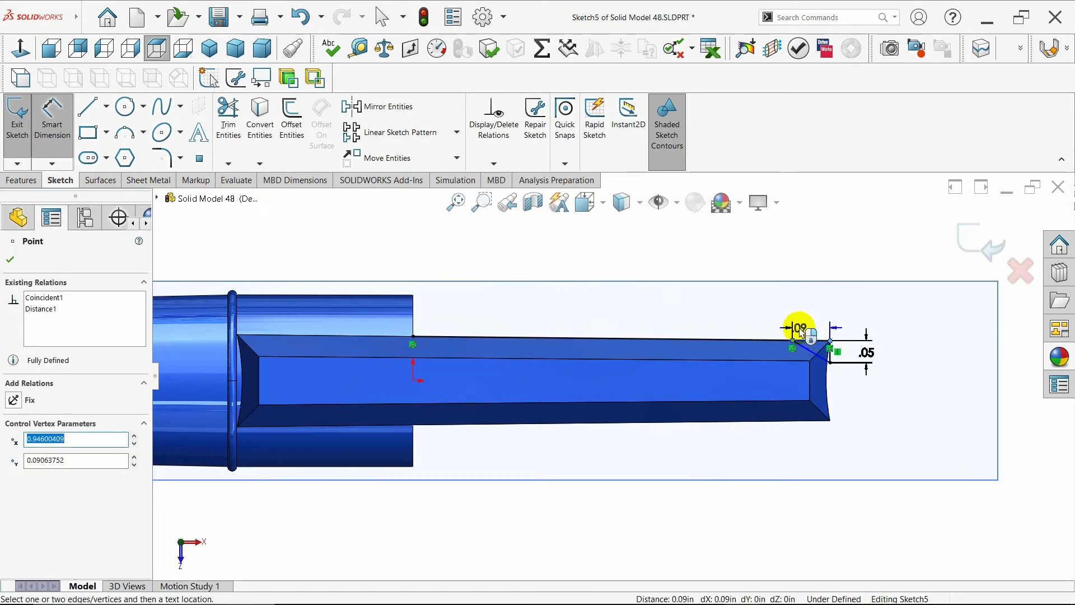
pyautogui.click(811, 326)
pyautogui.write('.0')
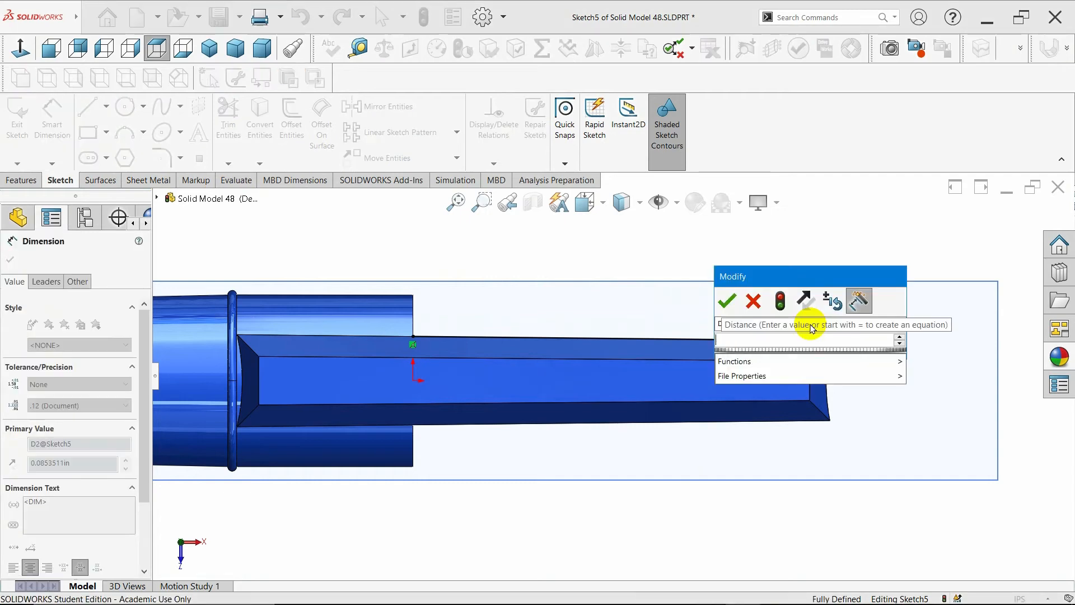
pyautogui.write('5')
pyautogui.press('Return')
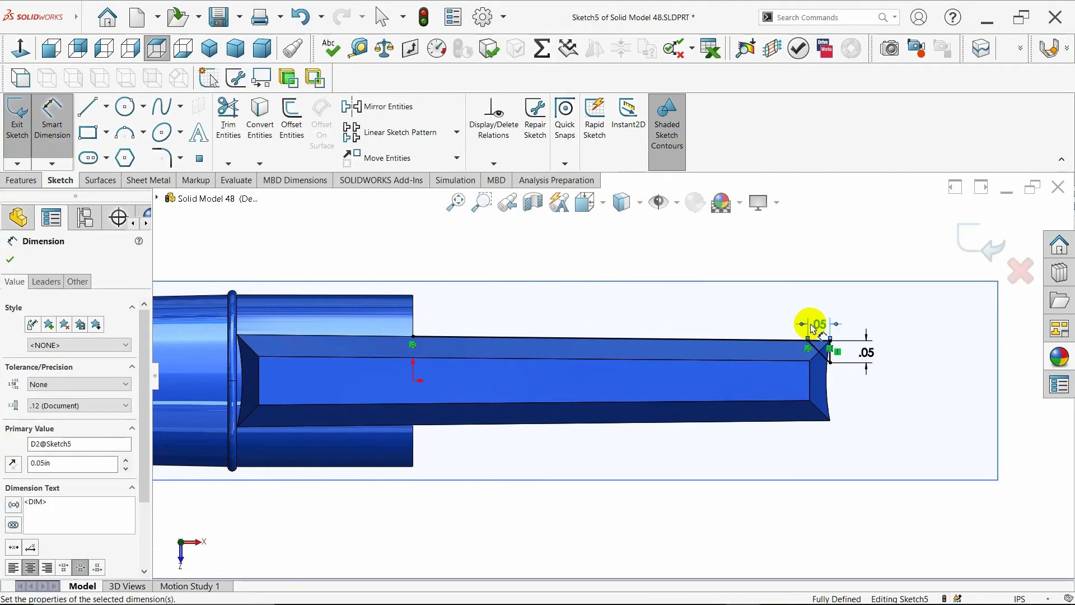
pyautogui.click(6, 261)
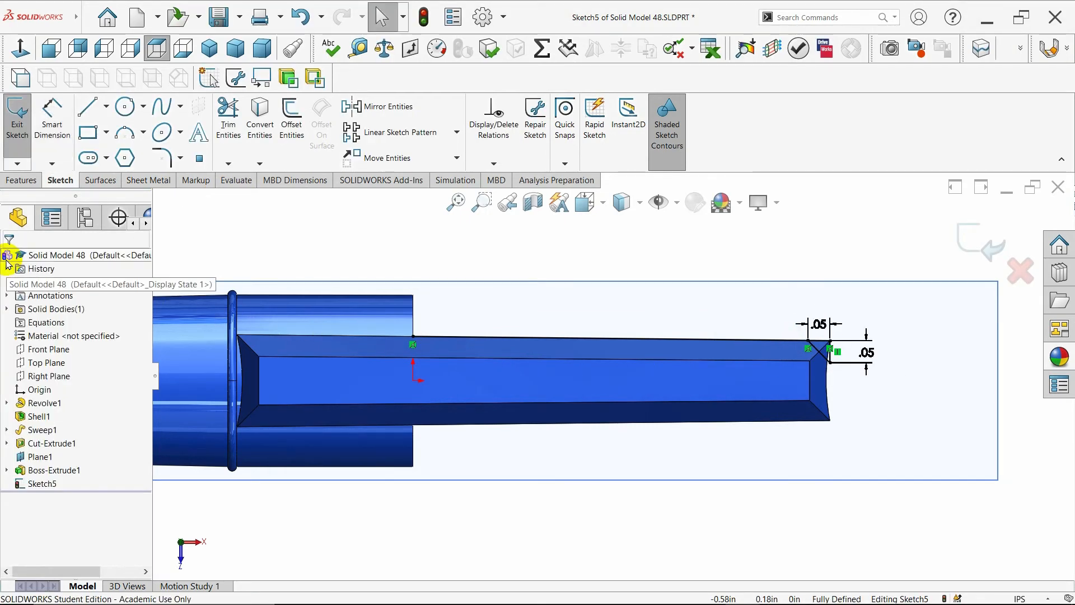
pyautogui.click(704, 344)
pyautogui.click(388, 106)
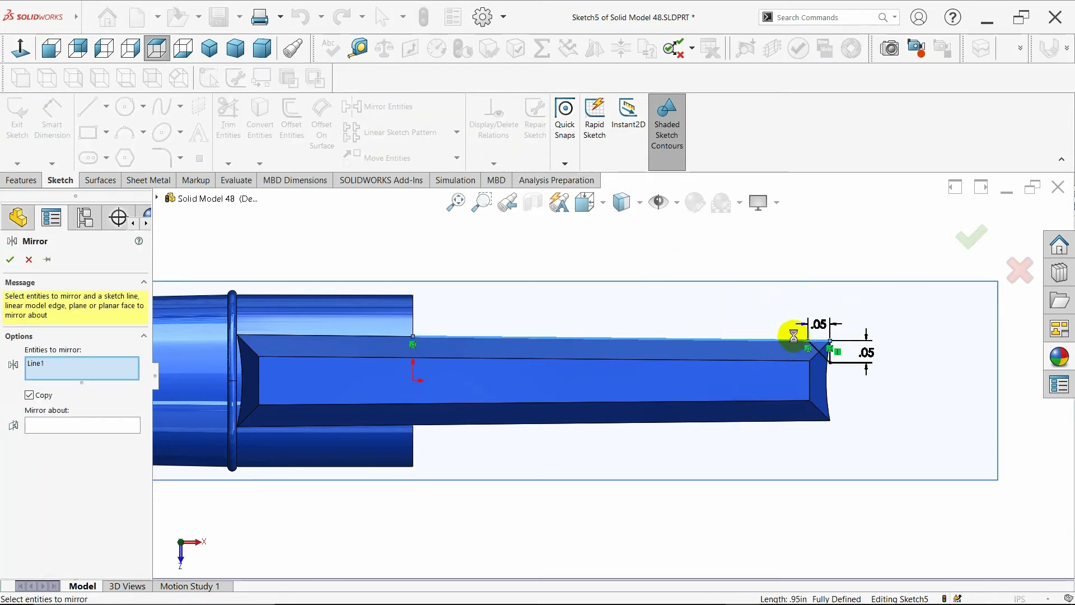
pyautogui.click(818, 353)
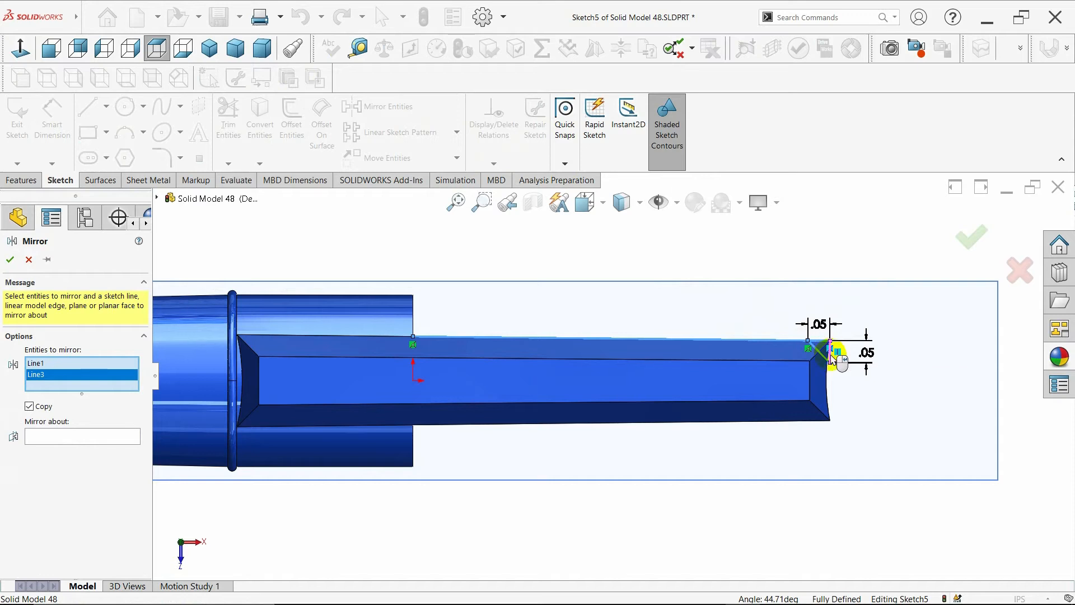
pyautogui.click(832, 357)
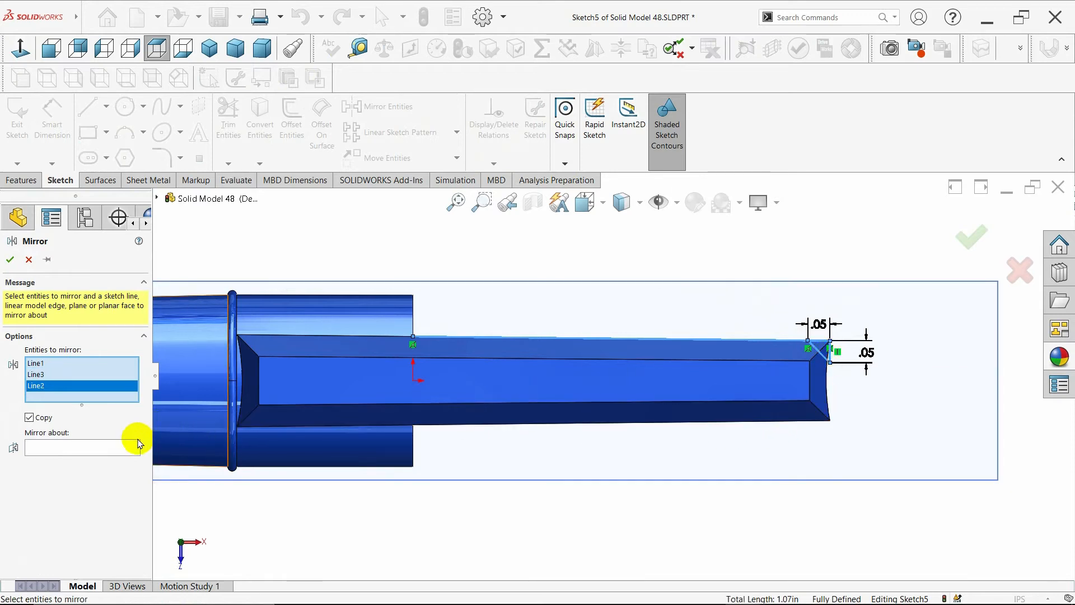
pyautogui.press('Escape')
# - Draw a horizontal centerline from the origin out past the nozzle's tip
pyautogui.click(110, 137)
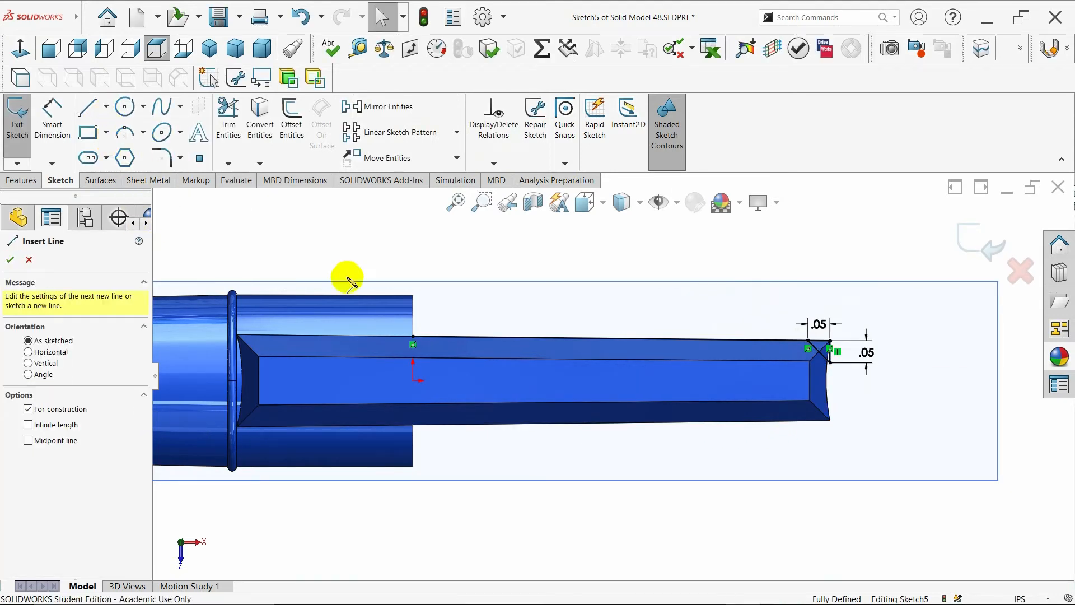
pyautogui.click(413, 380)
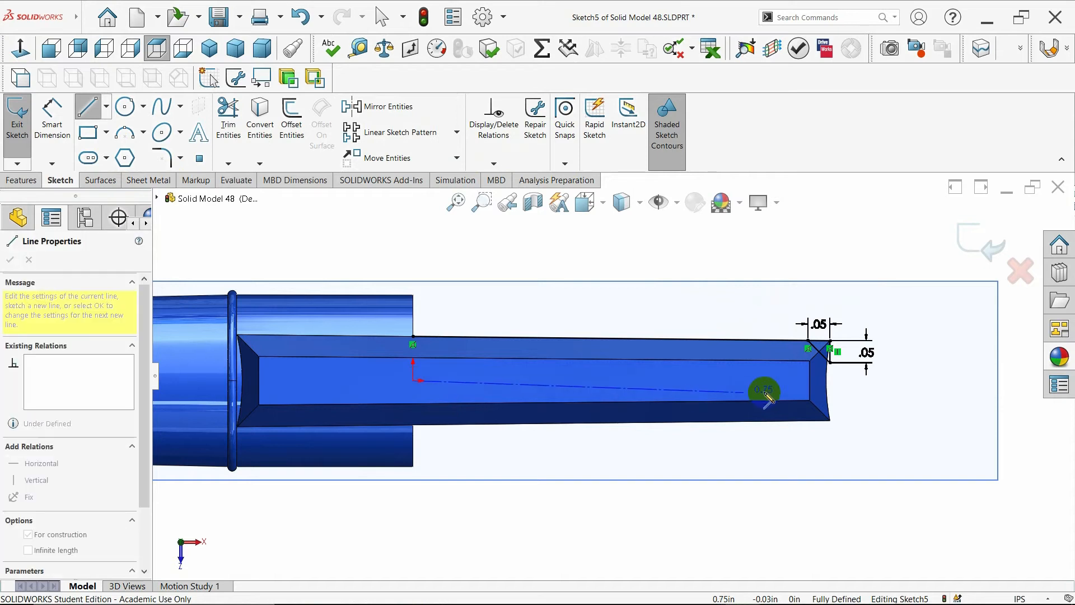
pyautogui.click(938, 381)
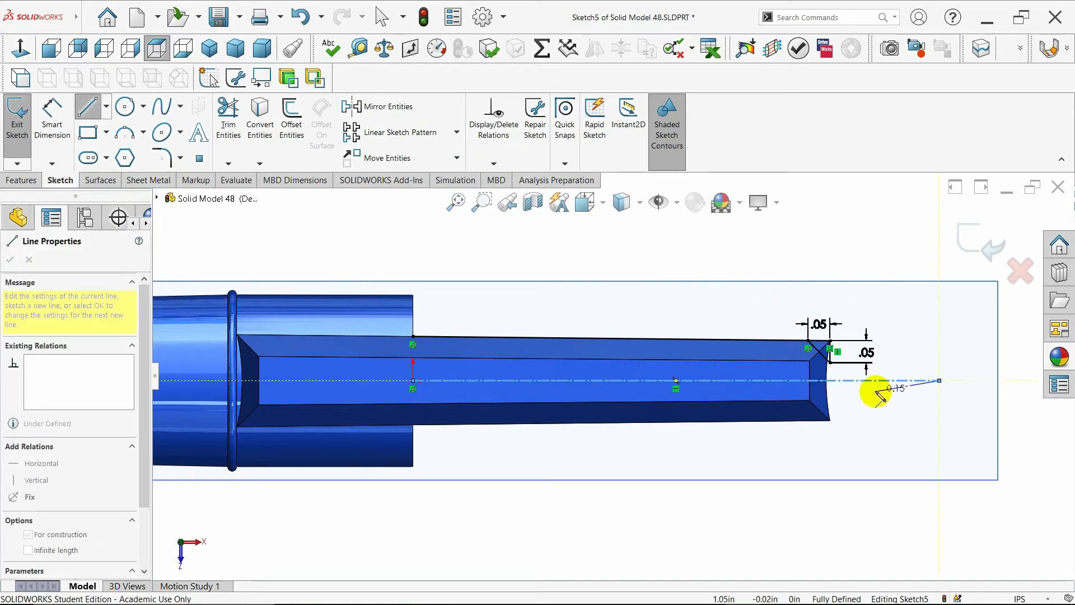
pyautogui.press('Escape')
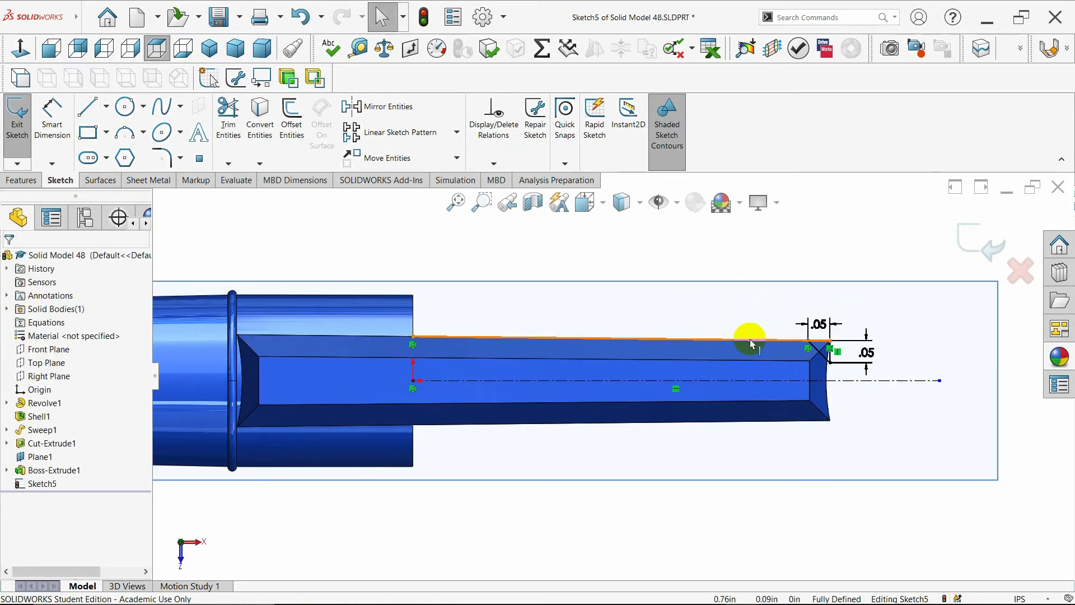
# - Mirror the three chamfer lines at the nozzle's upper corner about the centerline
pyautogui.click(759, 344)
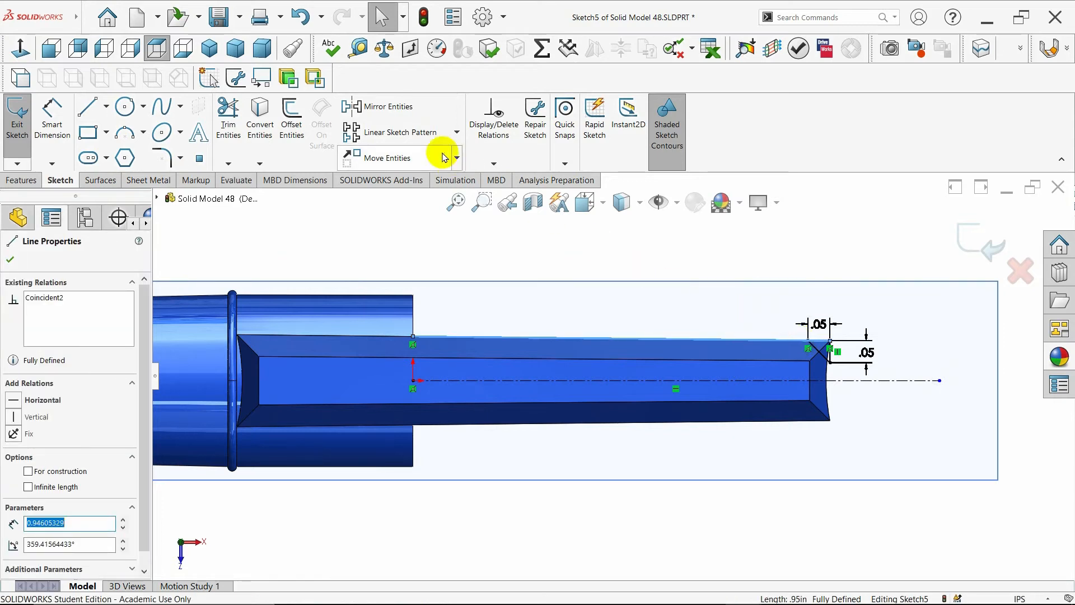
pyautogui.click(385, 106)
pyautogui.click(822, 359)
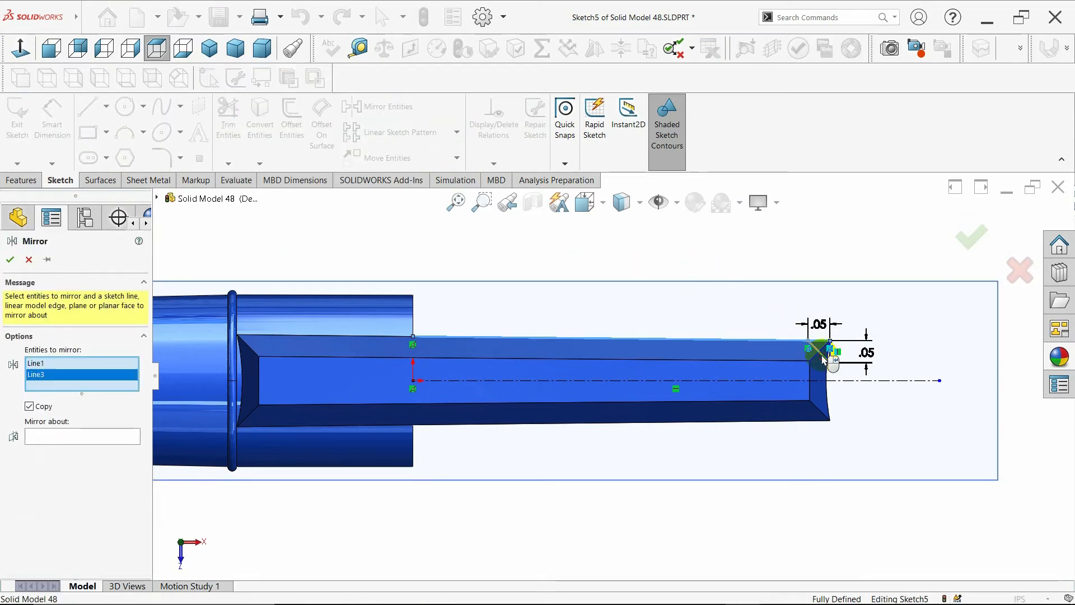
pyautogui.click(831, 374)
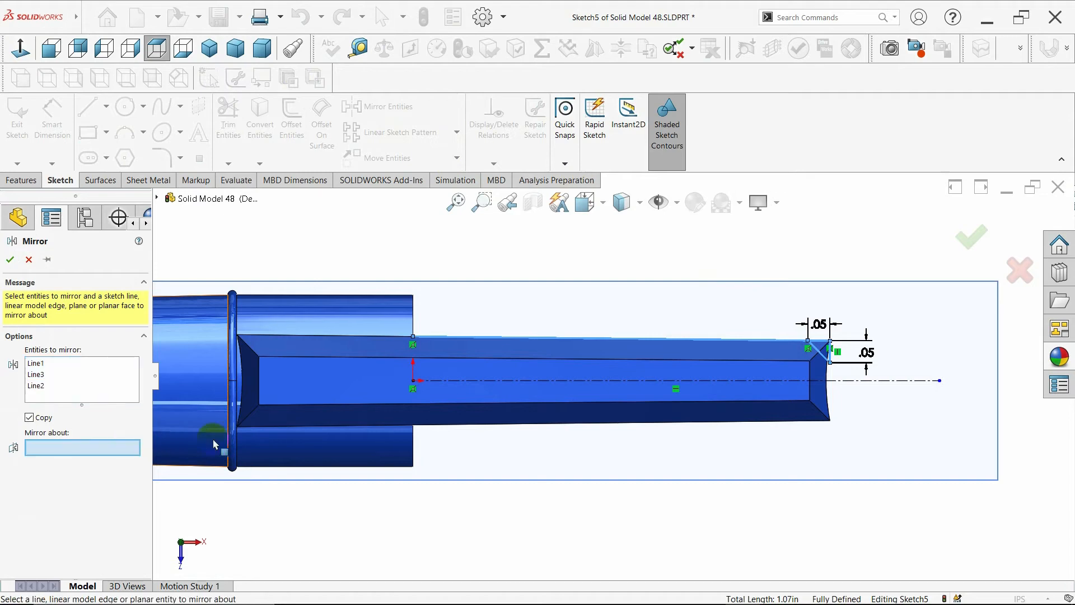
pyautogui.click(869, 380)
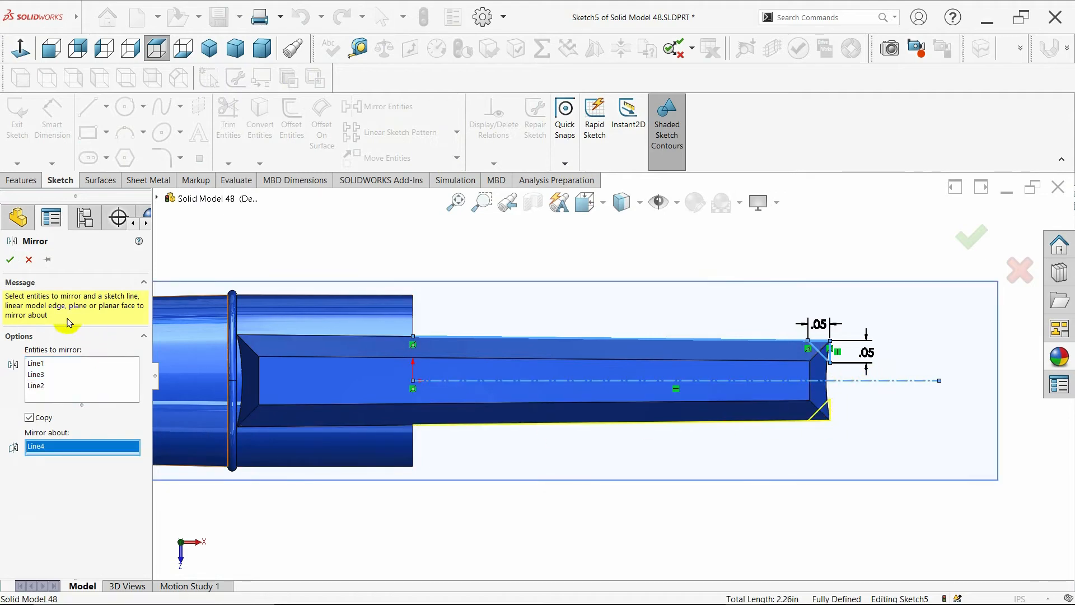
pyautogui.click(10, 259)
# - Cut-extrude the two small corner regions of the sketch Through All
pyautogui.scroll(1, 539, 432)
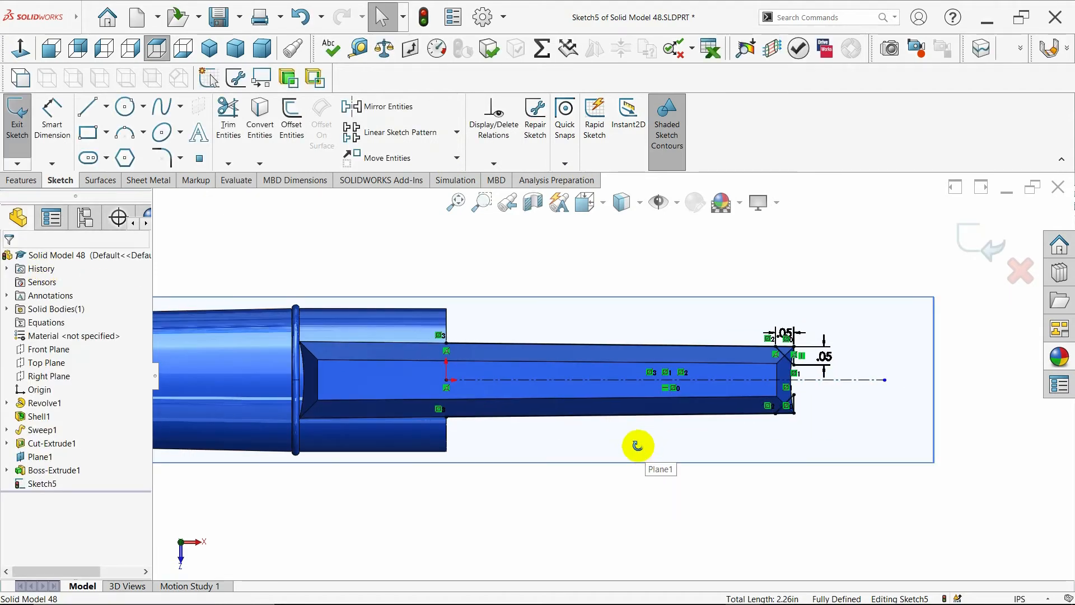
pyautogui.moveTo(637, 445)
pyautogui.mouseDown(button='middle')
pyautogui.moveTo(648, 324)
pyautogui.moveTo(609, 367)
pyautogui.mouseUp(button='middle')
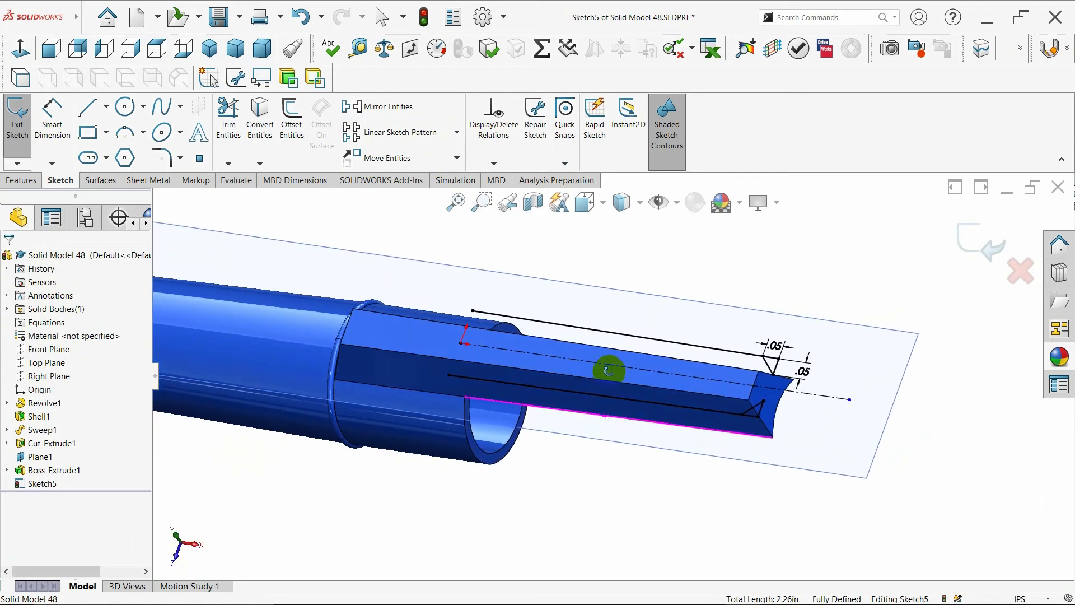
pyautogui.click(20, 179)
pyautogui.click(204, 144)
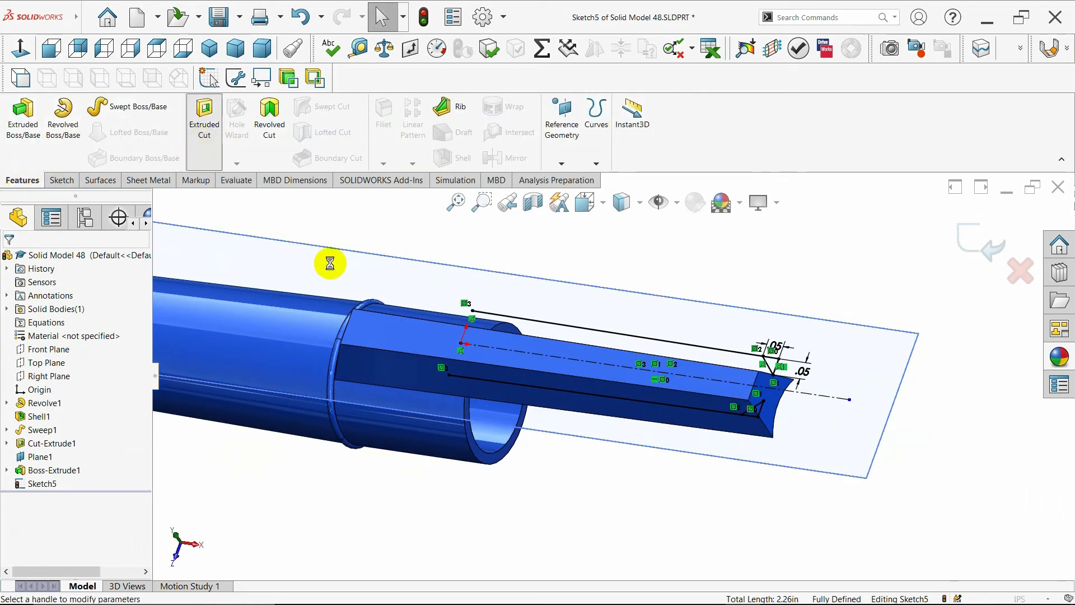
pyautogui.scroll(-5, 679, 385)
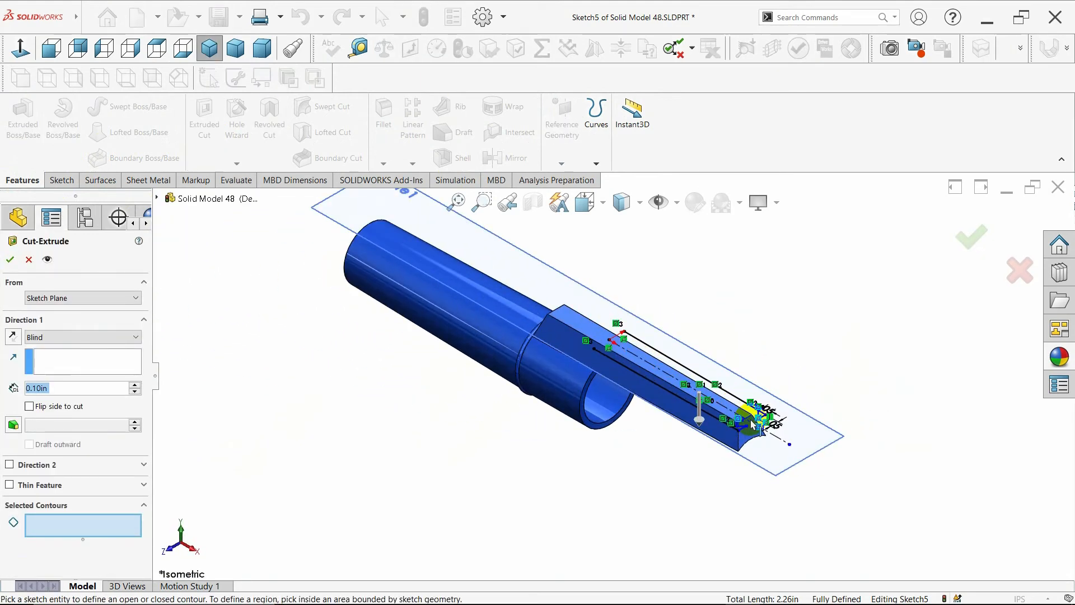
pyautogui.click(704, 428)
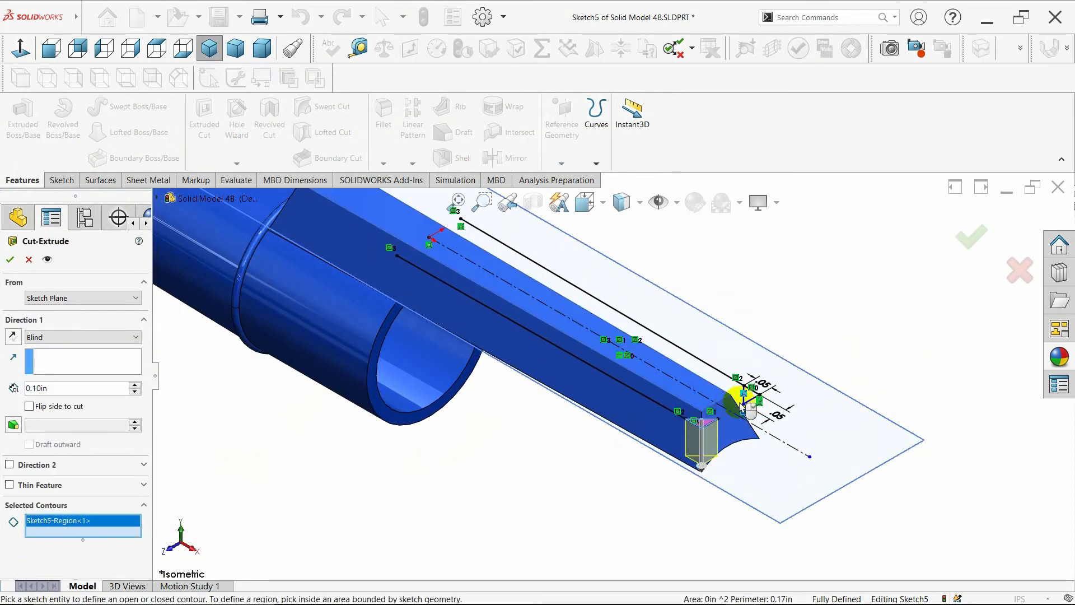
pyautogui.click(749, 413)
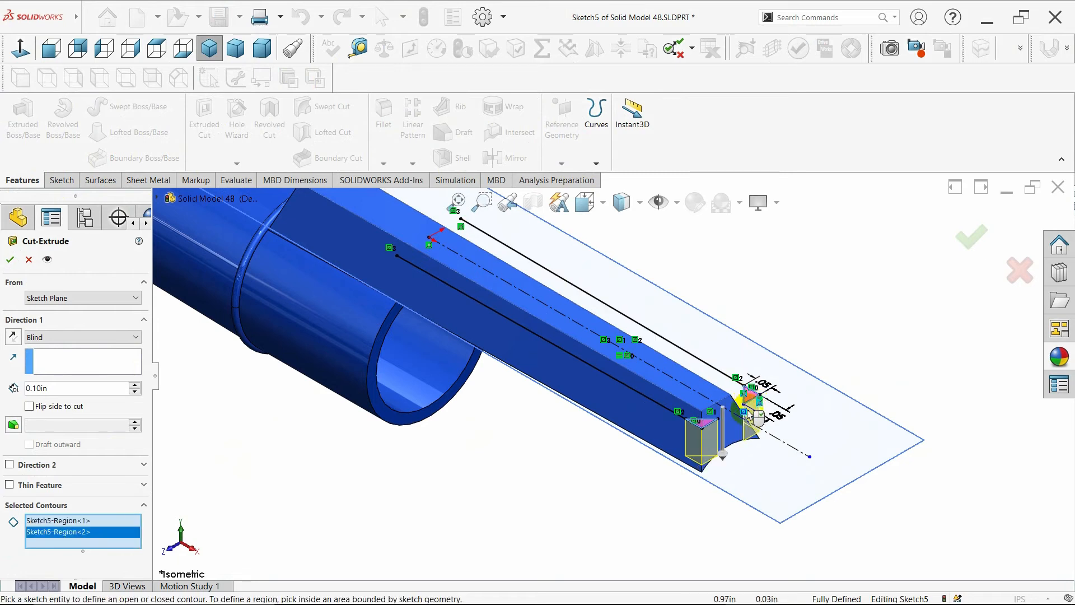
pyautogui.click(60, 338)
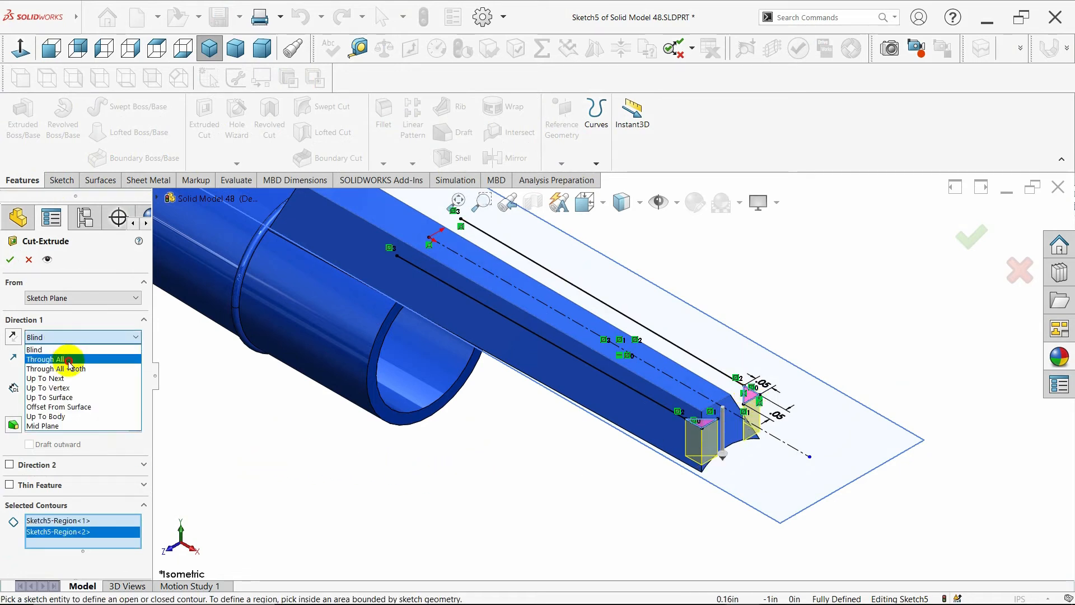
pyautogui.click(70, 360)
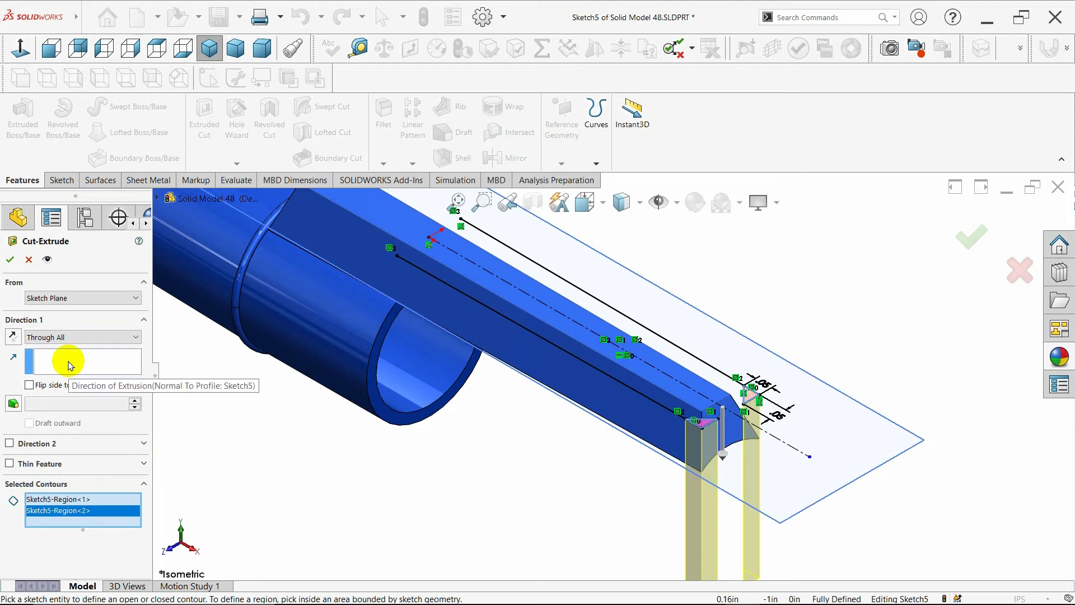
pyautogui.scroll(3, 424, 462)
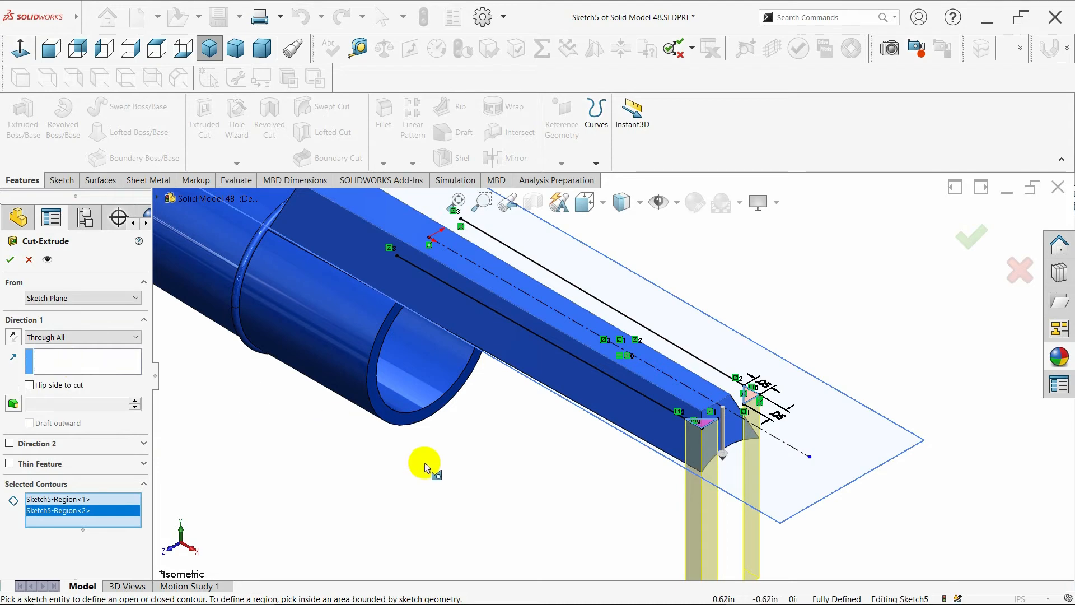
pyautogui.click(11, 261)
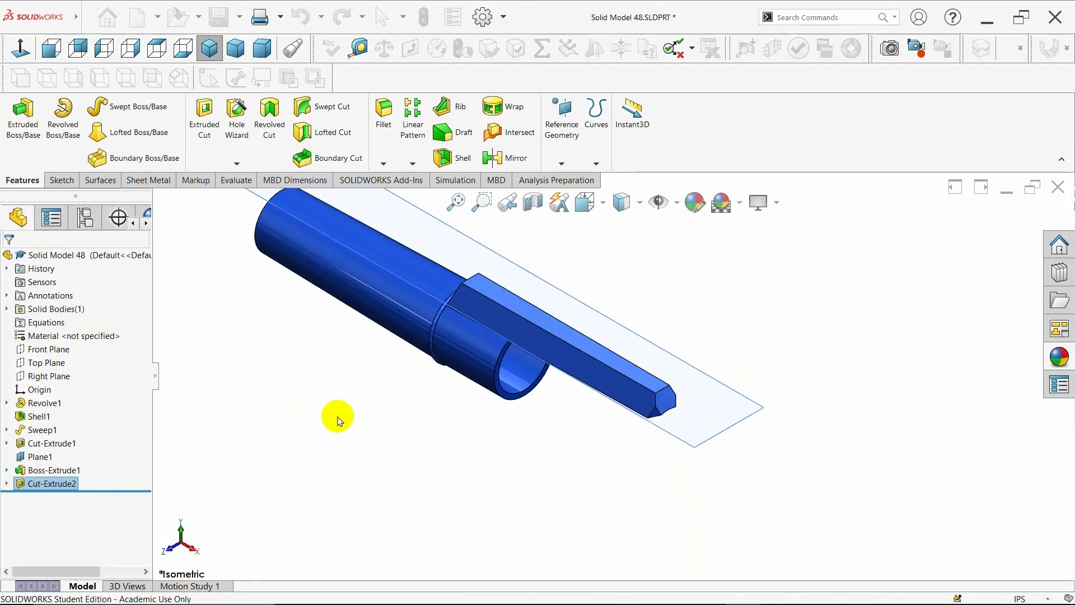
# - Hide Plane1 in the isometric view
pyautogui.moveTo(374, 423); pyautogui.dragTo(385, 455, button='middle')
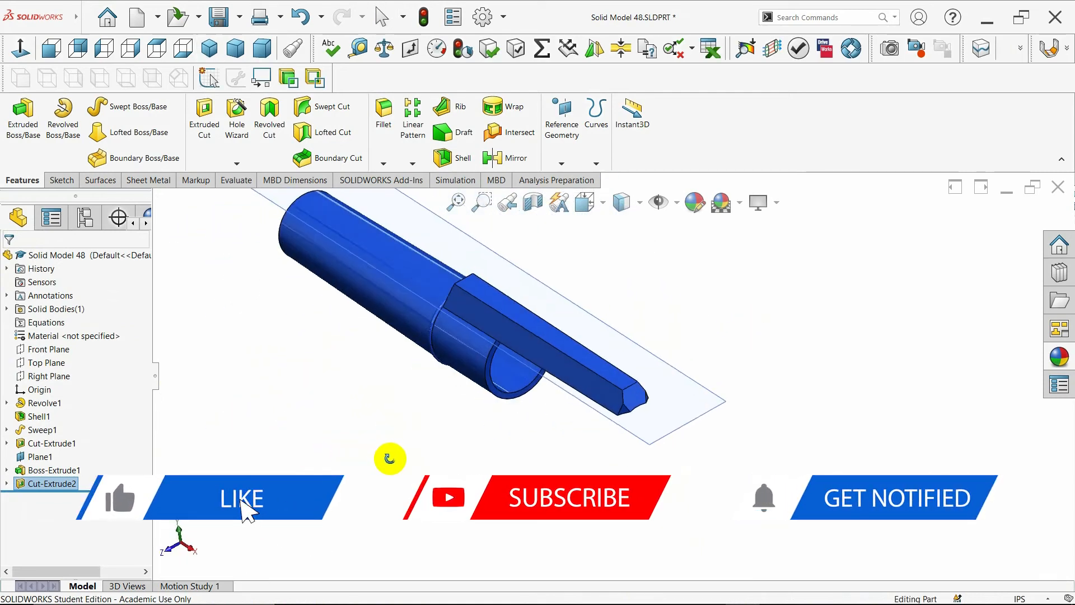
pyautogui.click(209, 50)
pyautogui.click(38, 457)
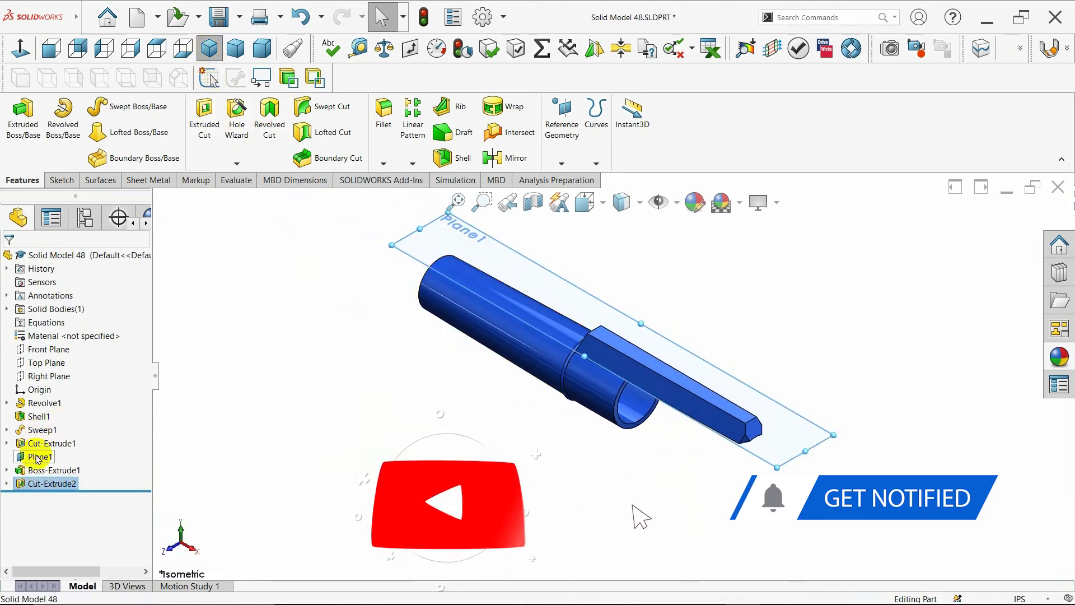
pyautogui.click(287, 427)
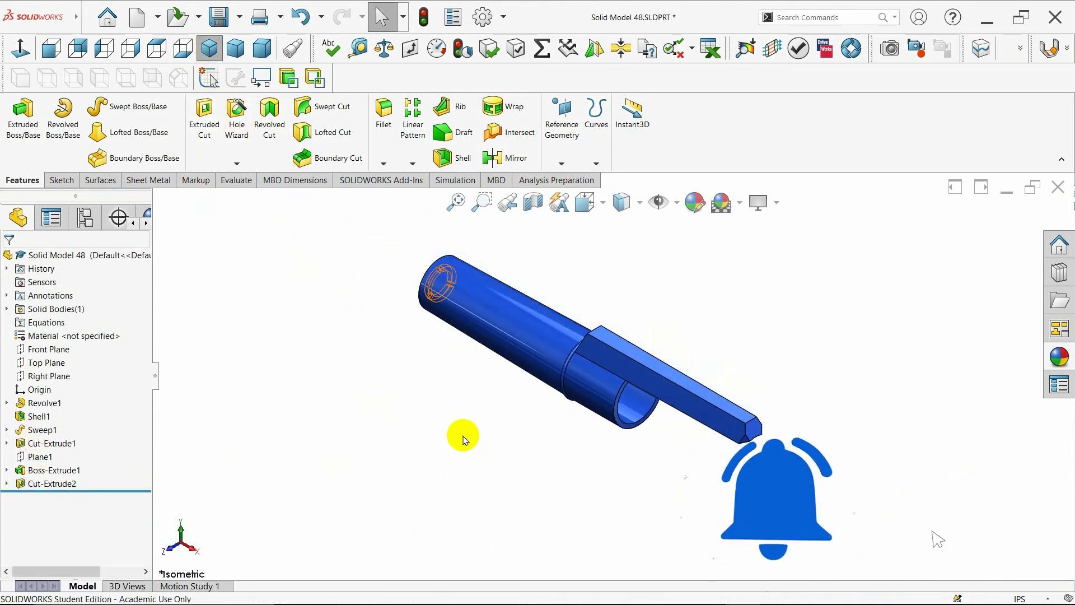
# - Start a fillet on the nozzle's long top edge with a radius of 0.01 in
pyautogui.moveTo(501, 452); pyautogui.dragTo(750, 518, button='middle')
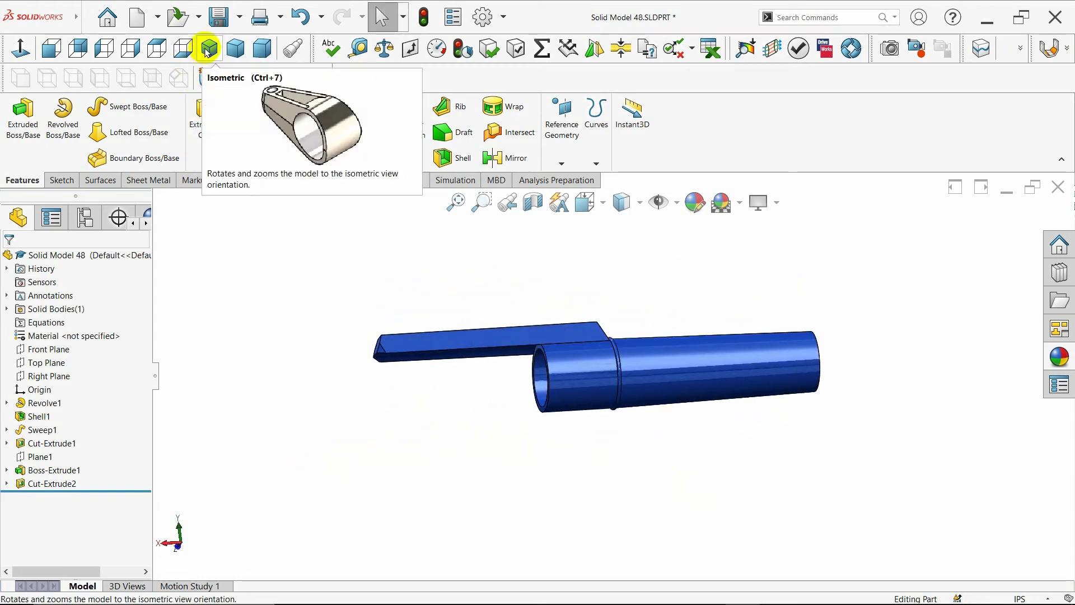
pyautogui.click(209, 49)
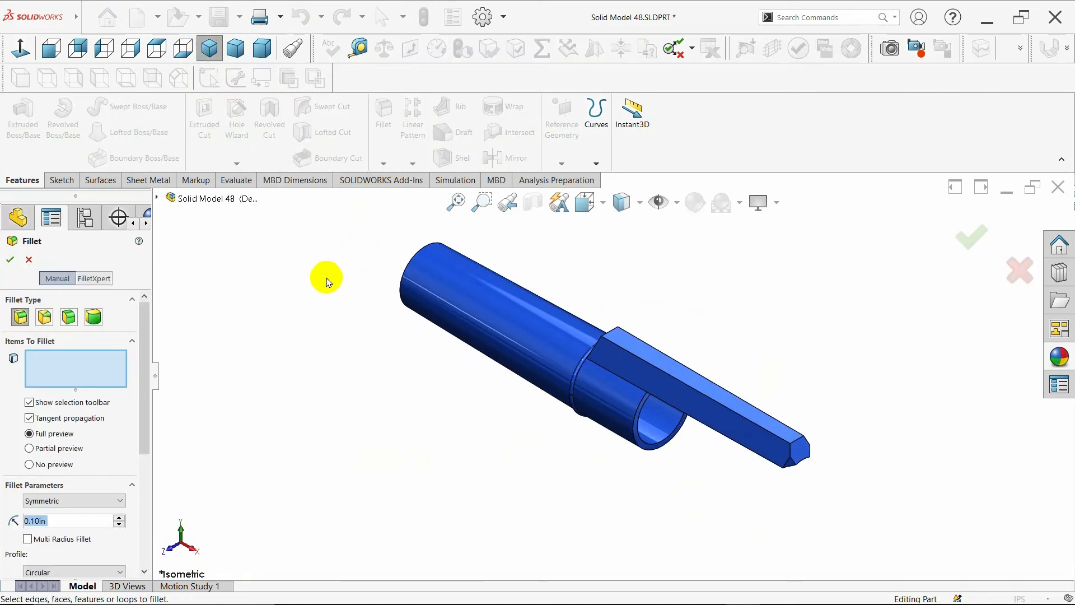
pyautogui.click(649, 367)
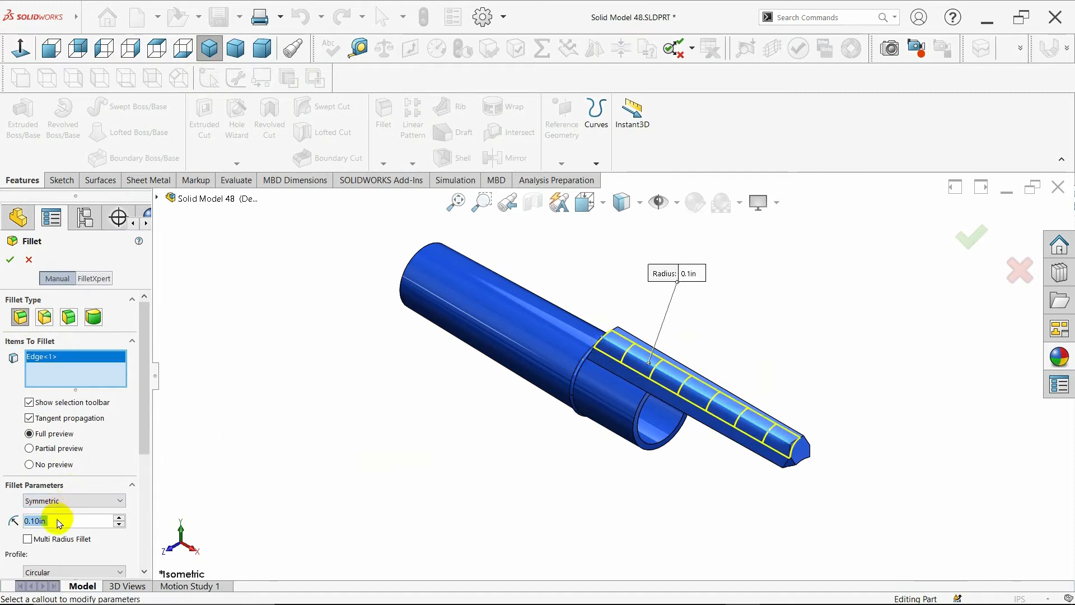
pyautogui.press('BackSpace')
pyautogui.write('.01')
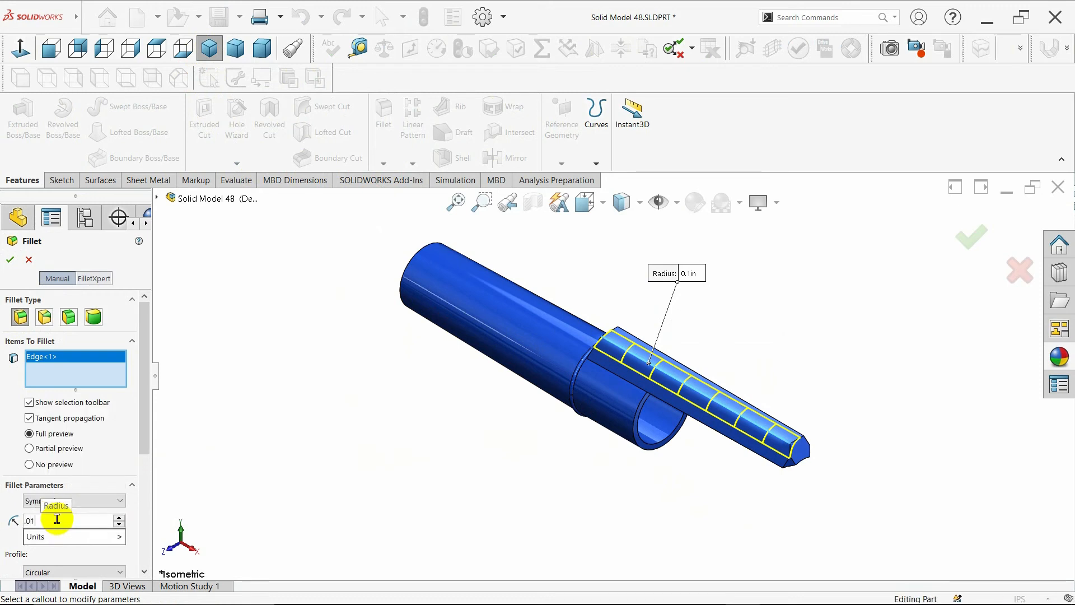
pyautogui.press('Return')
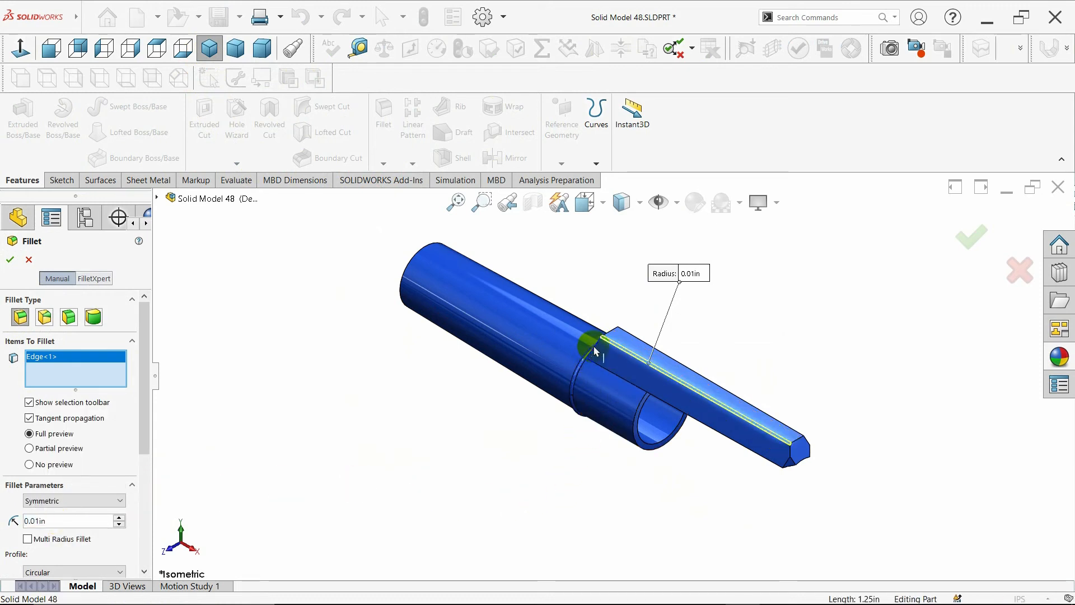
# - Add the nozzle's remaining long edges and its tip edges to the fillet selection
pyautogui.click(734, 429)
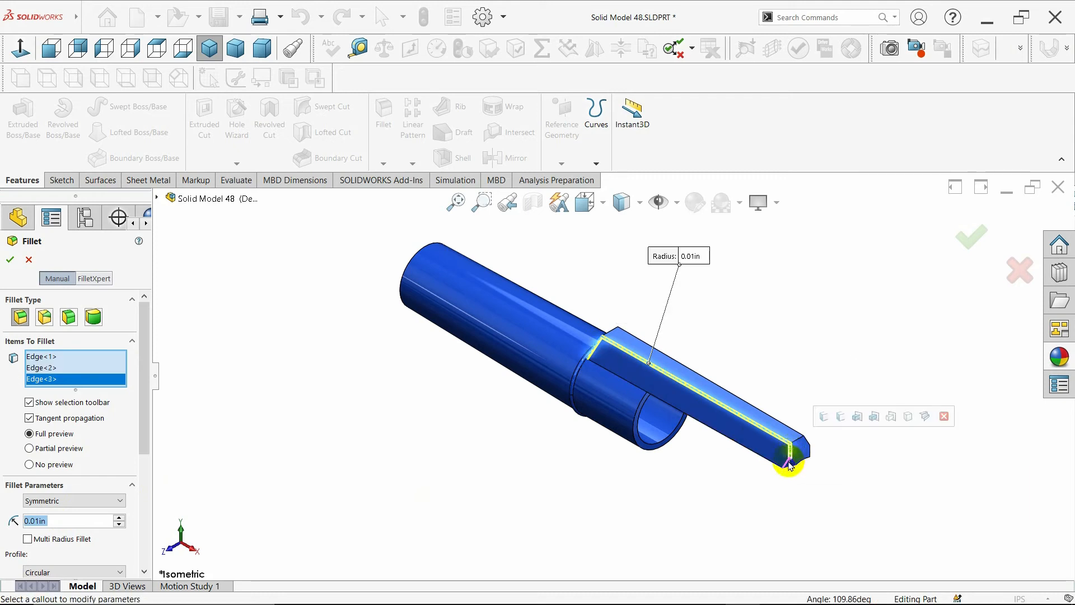
pyautogui.click(789, 460)
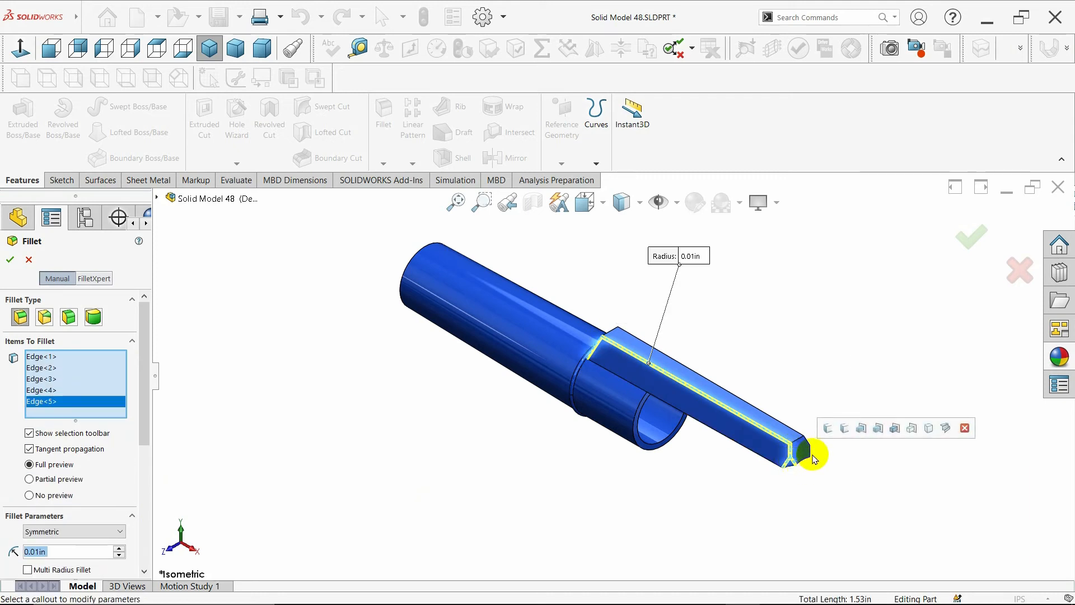
pyautogui.moveTo(813, 459); pyautogui.dragTo(723, 462, button='middle')
pyautogui.click(725, 449)
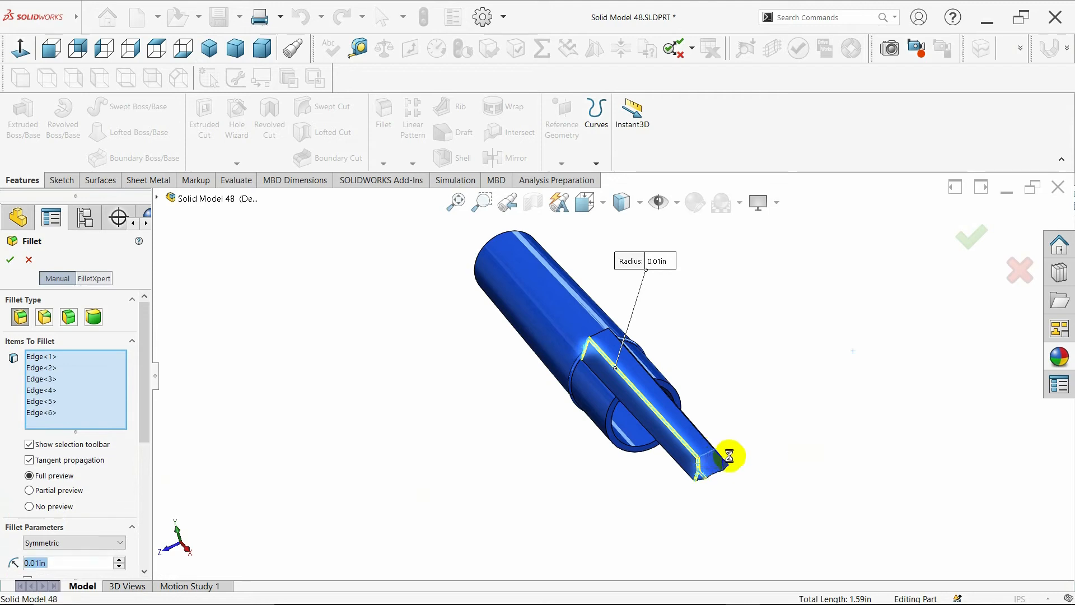
pyautogui.scroll(-5, 719, 465)
pyautogui.moveTo(719, 479); pyautogui.dragTo(700, 477, button='middle')
pyautogui.click(704, 473)
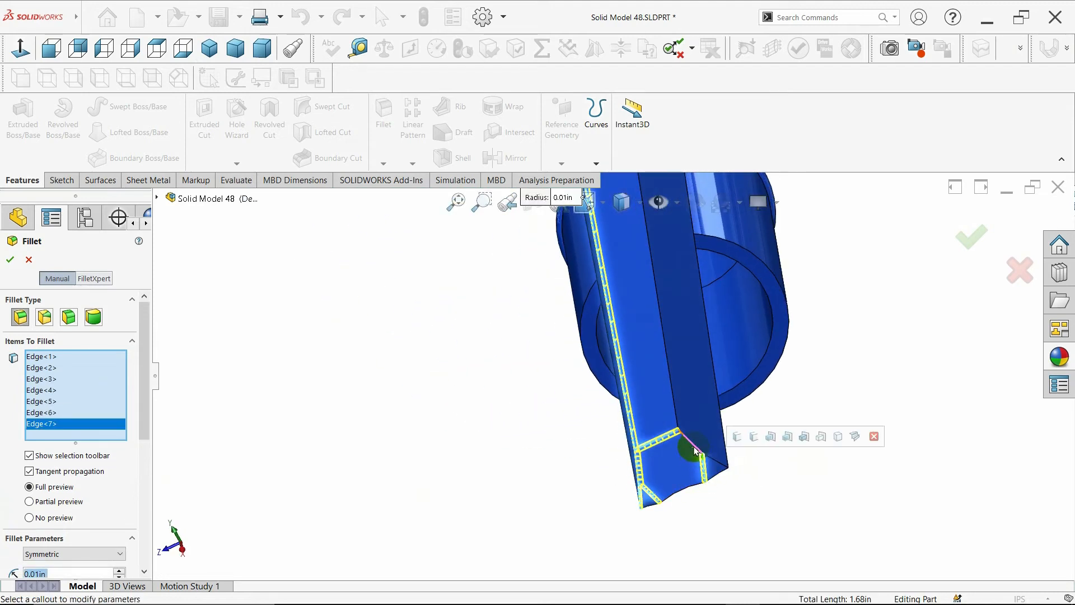
pyautogui.click(704, 453)
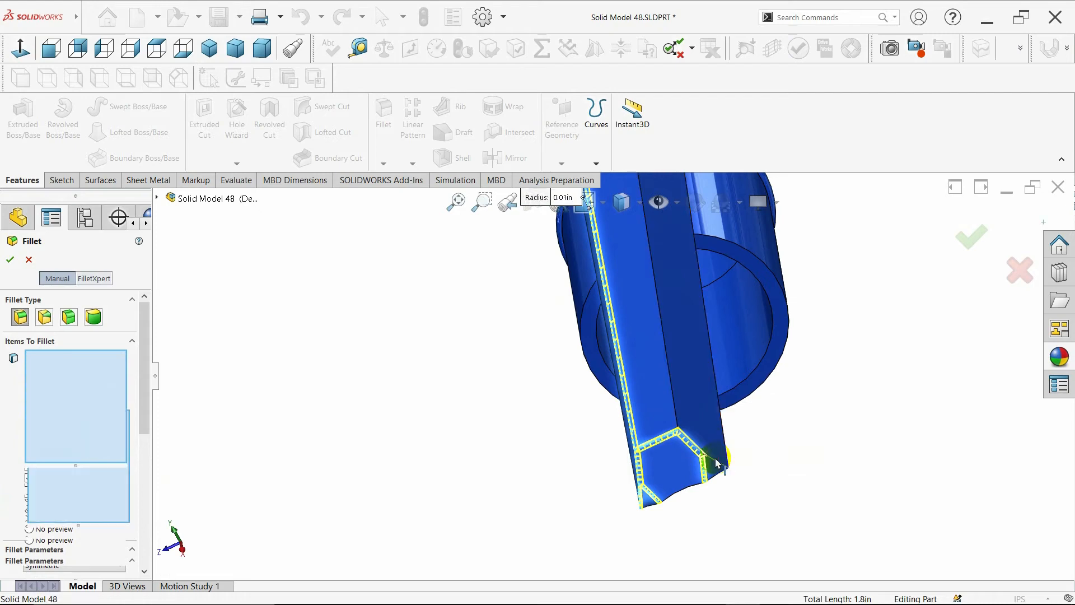
pyautogui.click(672, 396)
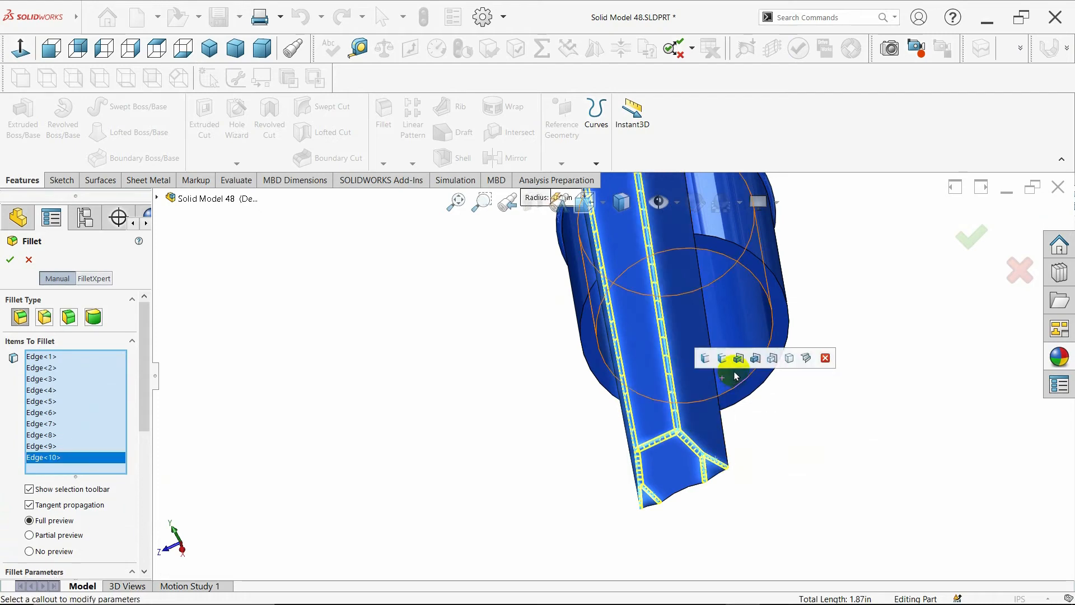
# - Add the nozzle's two base edges to the fillet selection and apply the 0.01 in fillet
pyautogui.scroll(2, 734, 373)
pyautogui.scroll(2, 665, 236)
pyautogui.moveTo(626, 251); pyautogui.dragTo(710, 252, button='middle')
pyautogui.scroll(-4, 714, 280)
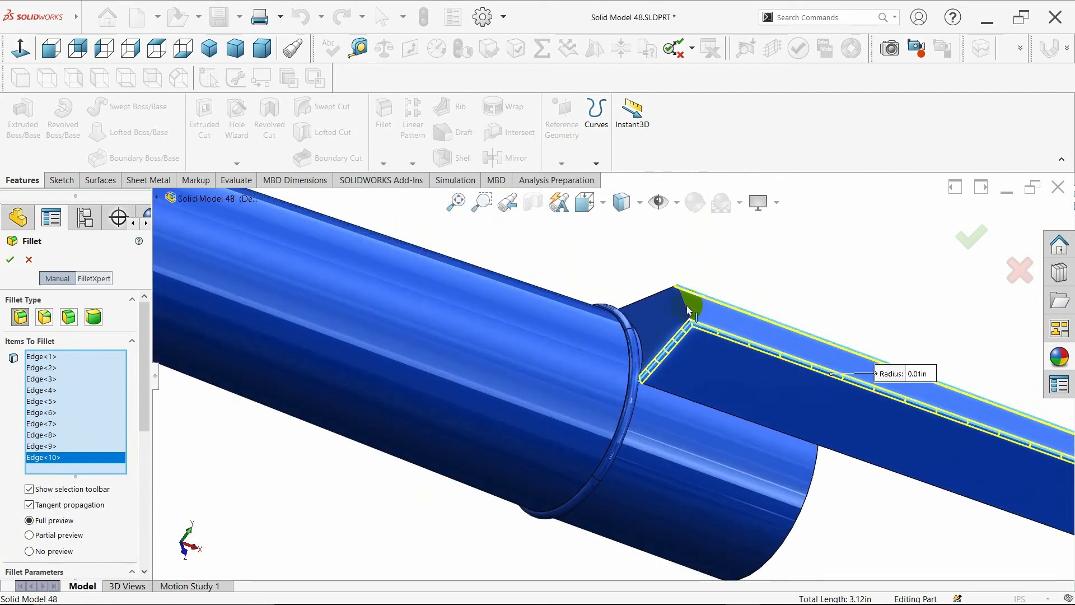
pyautogui.click(688, 309)
pyautogui.scroll(3, 696, 289)
pyautogui.moveTo(695, 289); pyautogui.dragTo(626, 268, button='middle')
pyautogui.click(638, 317)
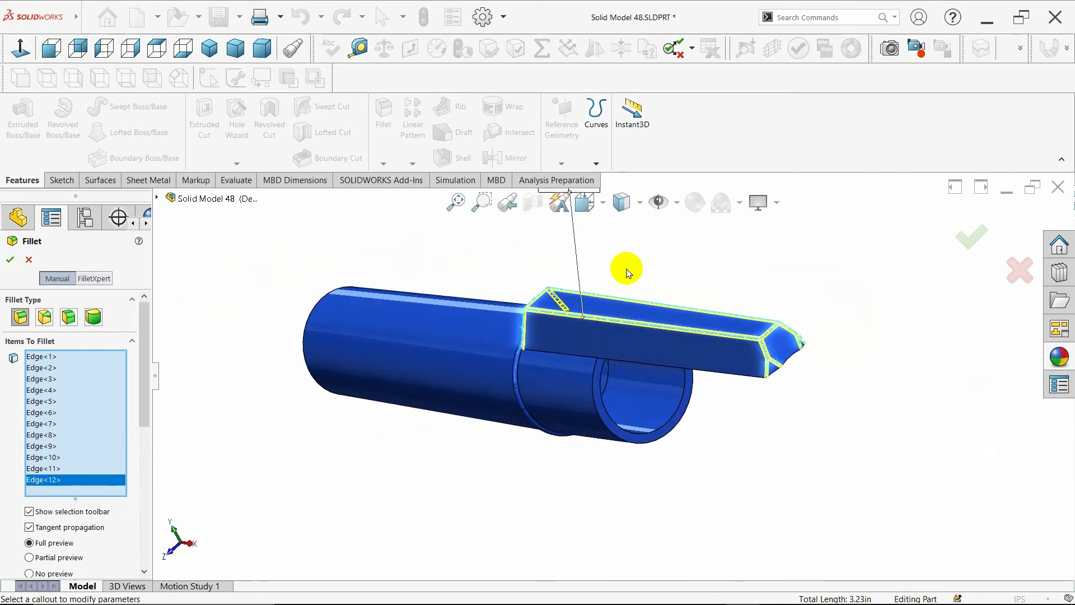
pyautogui.moveTo(144, 403); pyautogui.dragTo(144, 473)
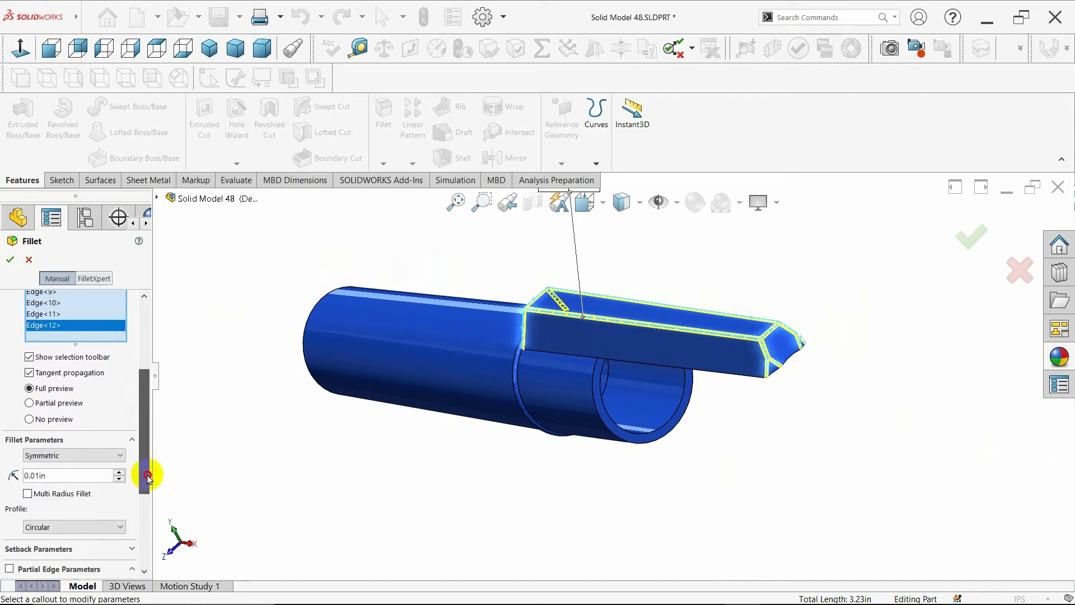
pyautogui.click(10, 260)
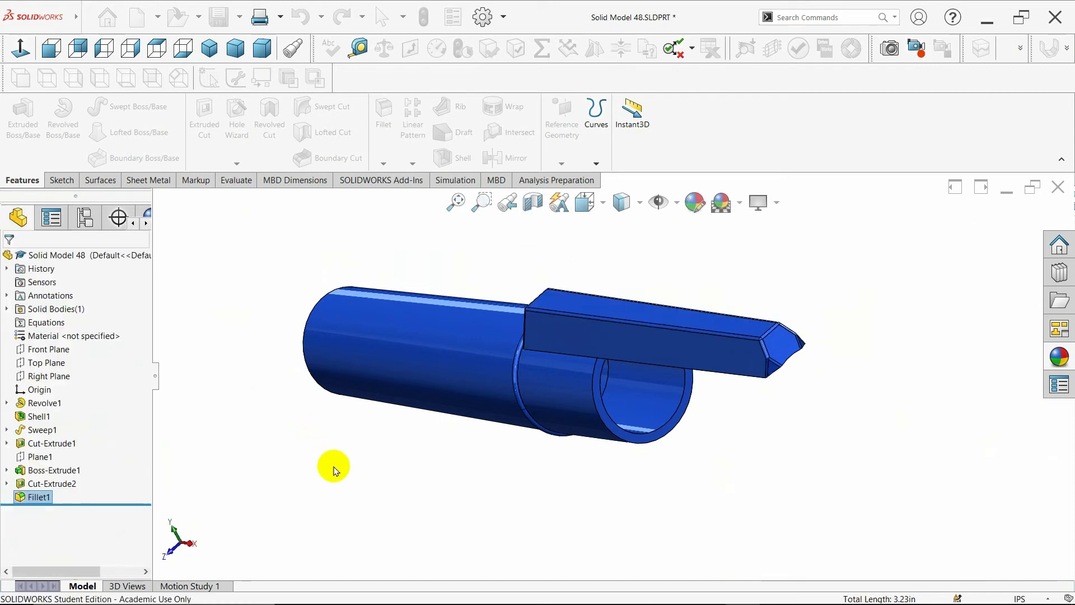
# - Fillet the edge where the nozzle meets the tube with a radius of 0.01 in
pyautogui.moveTo(384, 415); pyautogui.dragTo(367, 280, button='middle')
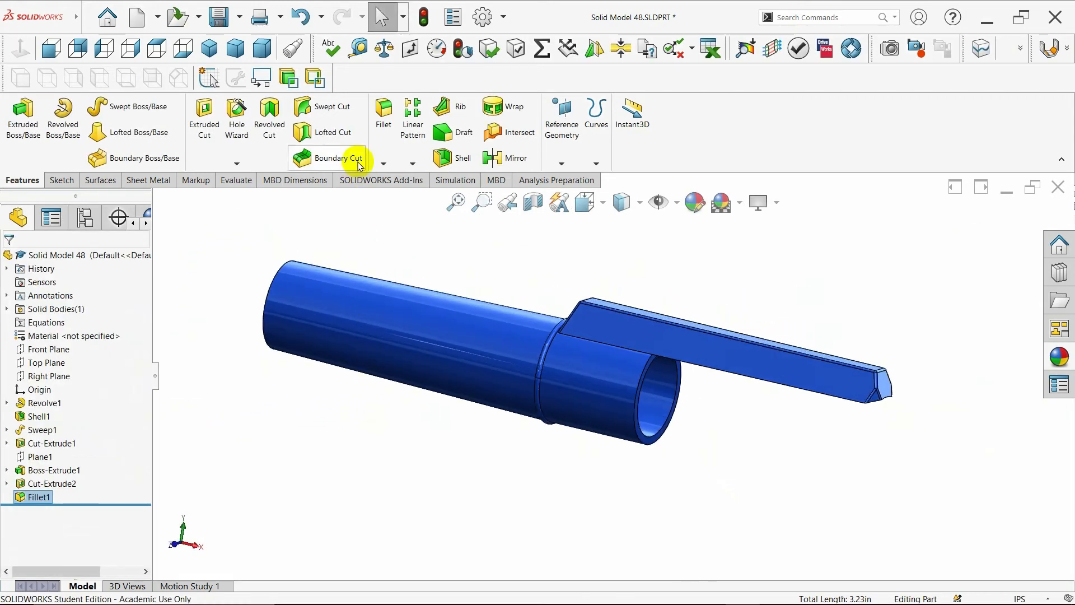
pyautogui.click(597, 340)
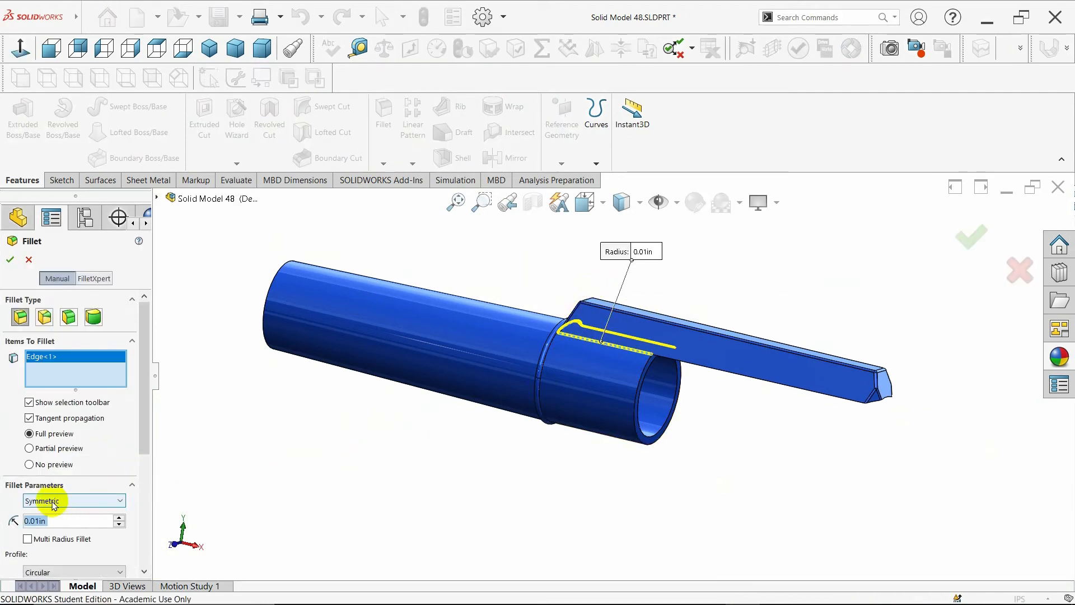
pyautogui.moveTo(682, 457); pyautogui.dragTo(733, 437, button='middle')
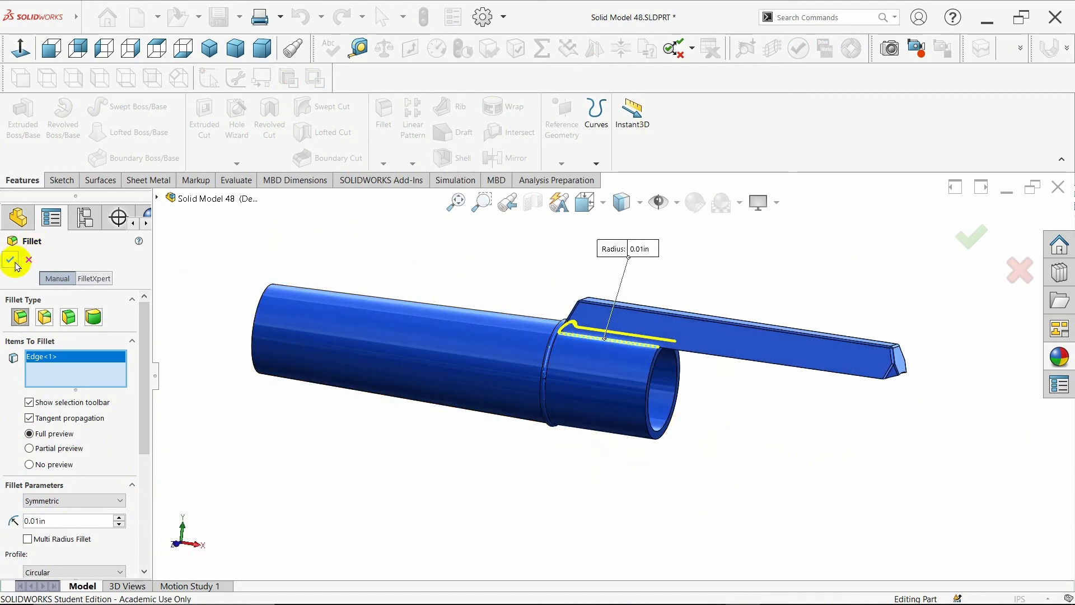
pyautogui.press('Return')
# - Fillet the inner and outer edges of the tube's open end with a radius of 0.01 in
pyautogui.moveTo(655, 480); pyautogui.dragTo(574, 423, button='middle')
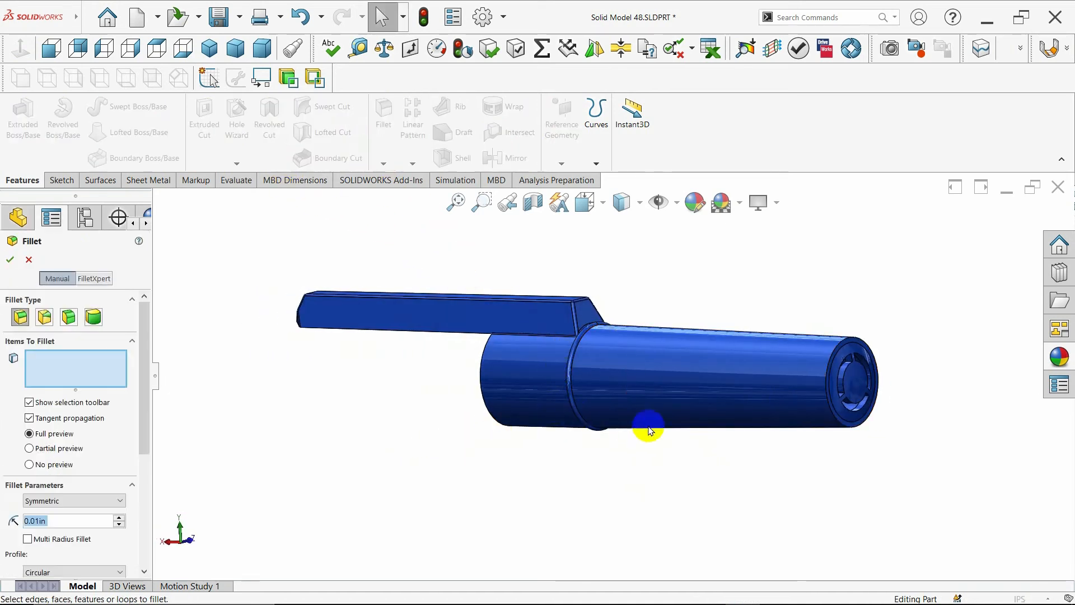
pyautogui.scroll(-2, 568, 434)
pyautogui.moveTo(500, 418); pyautogui.dragTo(593, 418, button='middle')
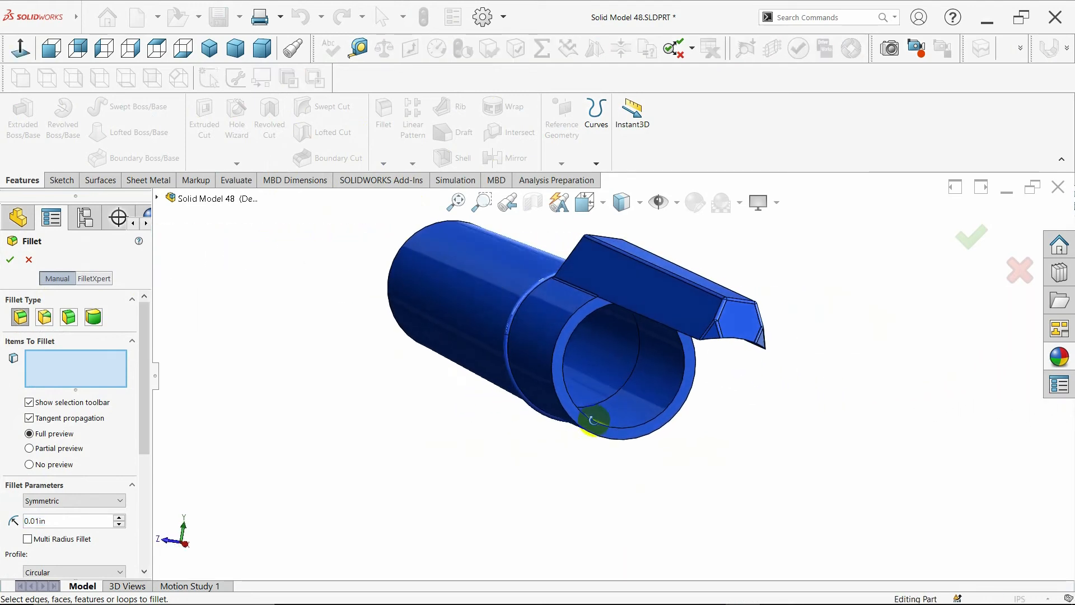
pyautogui.click(637, 431)
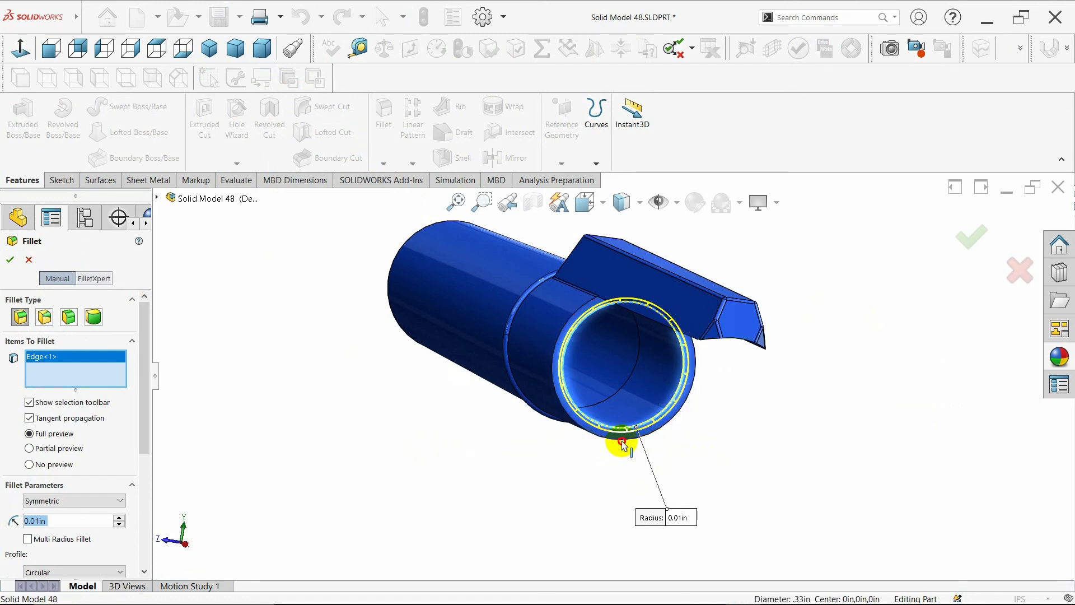
pyautogui.click(619, 439)
pyautogui.moveTo(504, 427); pyautogui.dragTo(542, 445, button='middle')
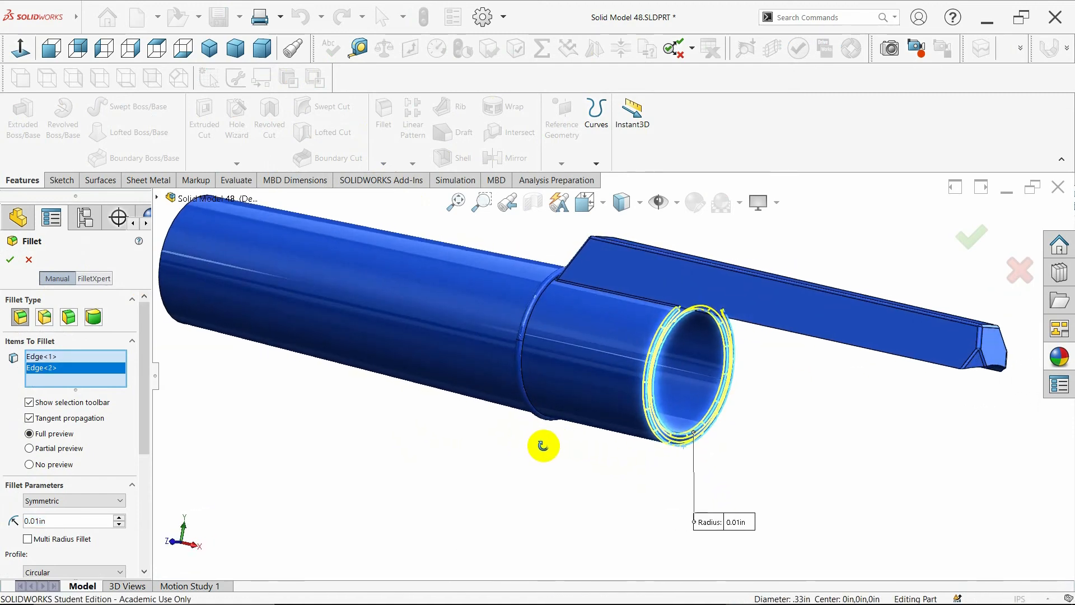
pyautogui.click(8, 259)
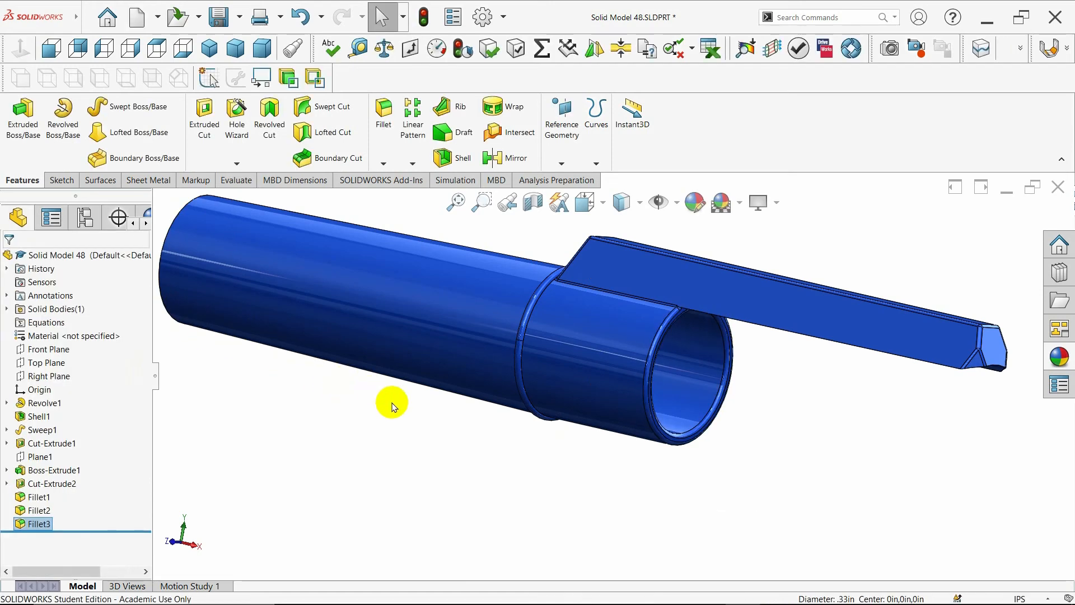
# - Fillet the outer rim edge of the spoked end of the tube with a radius of 0.01 in
pyautogui.moveTo(384, 401); pyautogui.dragTo(636, 416, button='middle')
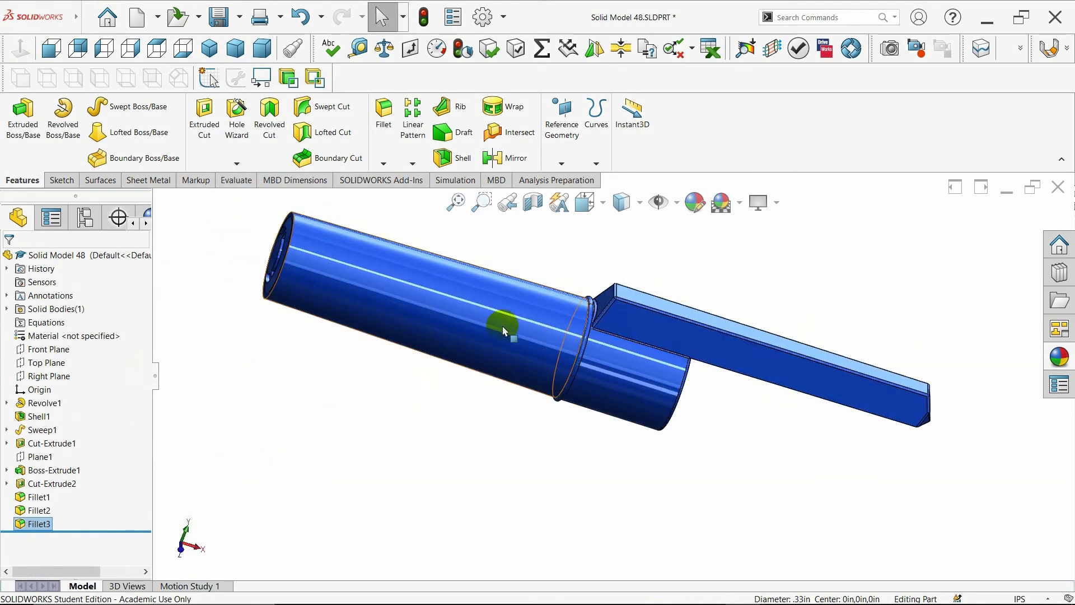
pyautogui.scroll(-3, 376, 283)
pyautogui.moveTo(442, 304); pyautogui.dragTo(487, 327, button='middle')
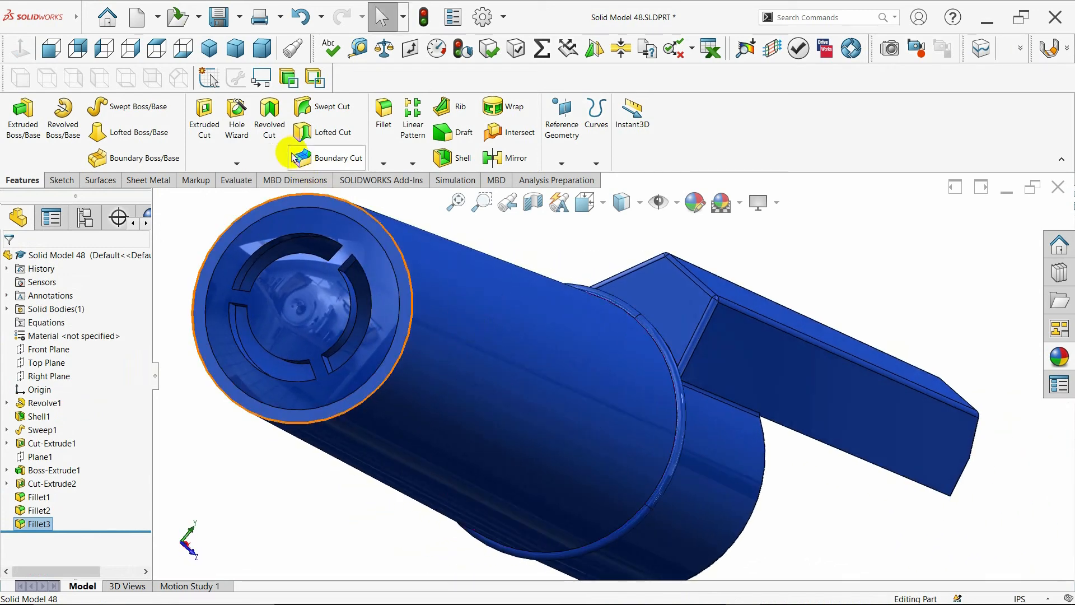
pyautogui.click(387, 140)
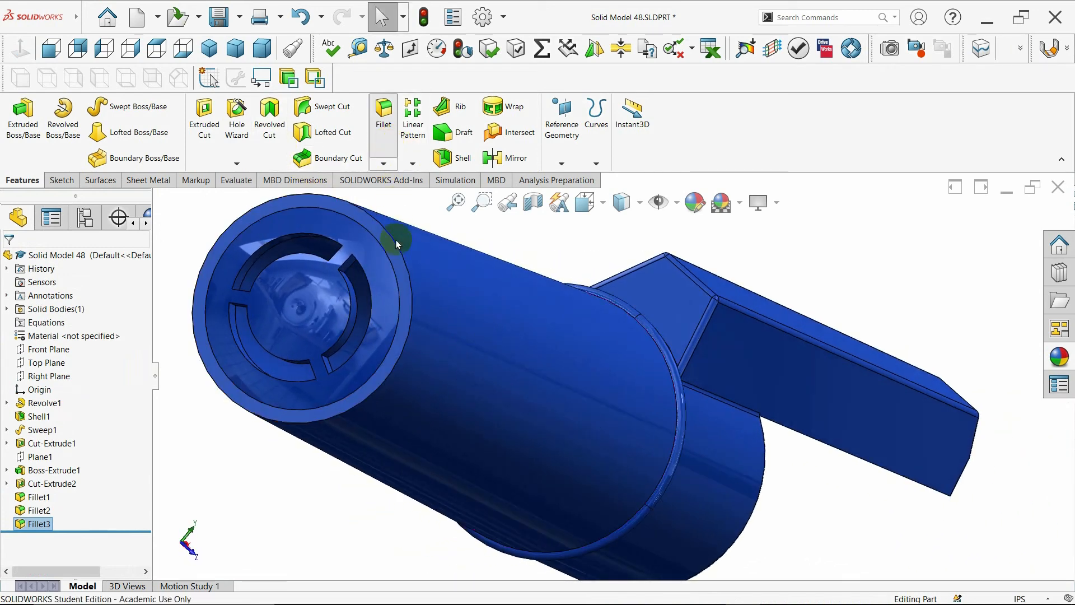
pyautogui.click(405, 343)
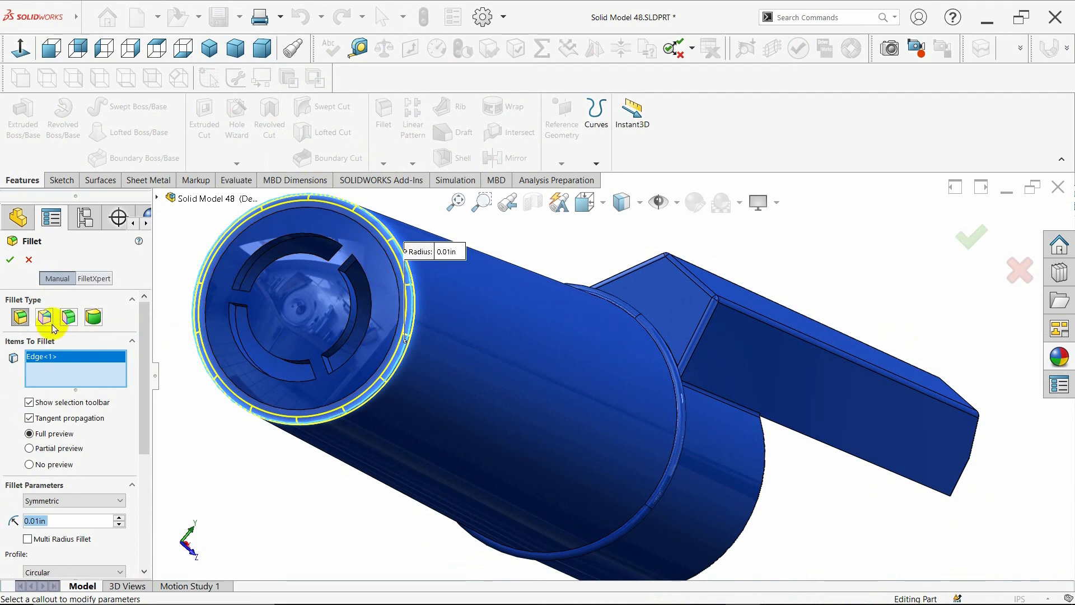
pyautogui.click(8, 258)
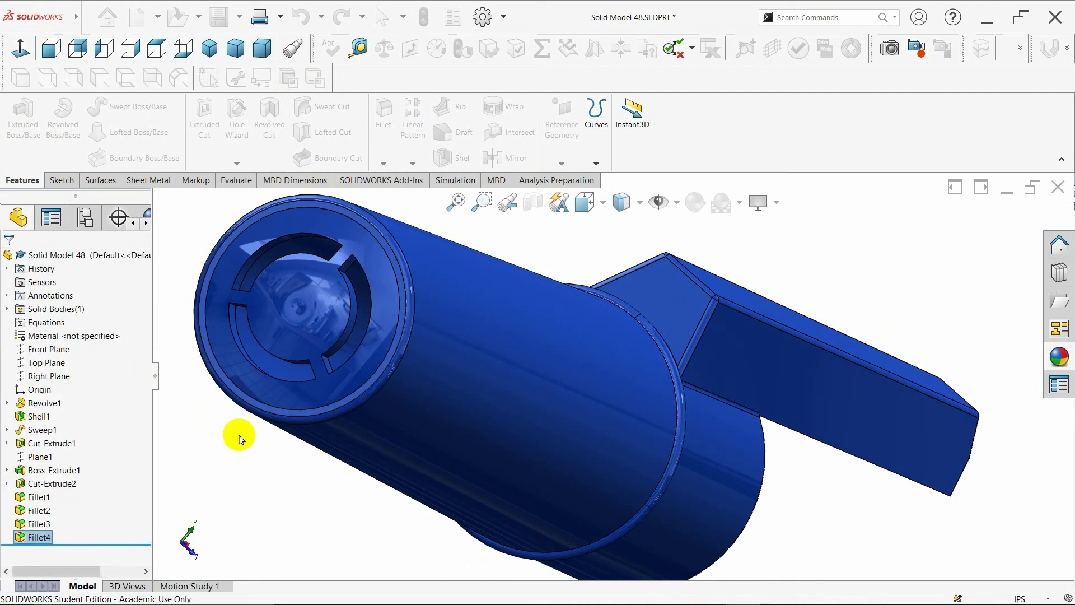
# - Inspect the part's interior with a section view cut along the Front Plane, then turn the section view off
pyautogui.moveTo(278, 470); pyautogui.dragTo(196, 414, button='middle')
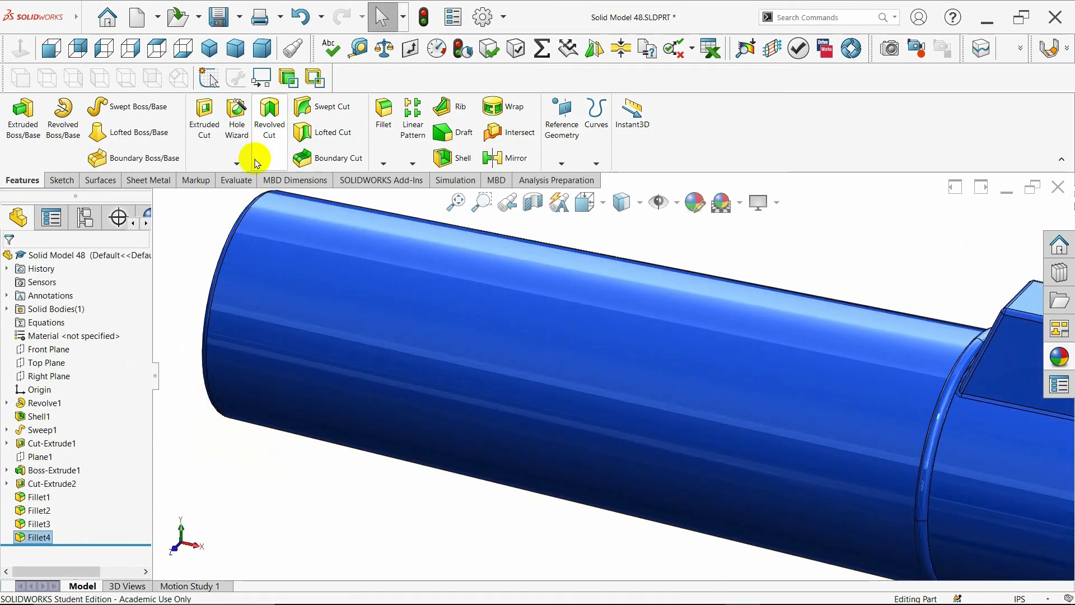
pyautogui.click(209, 48)
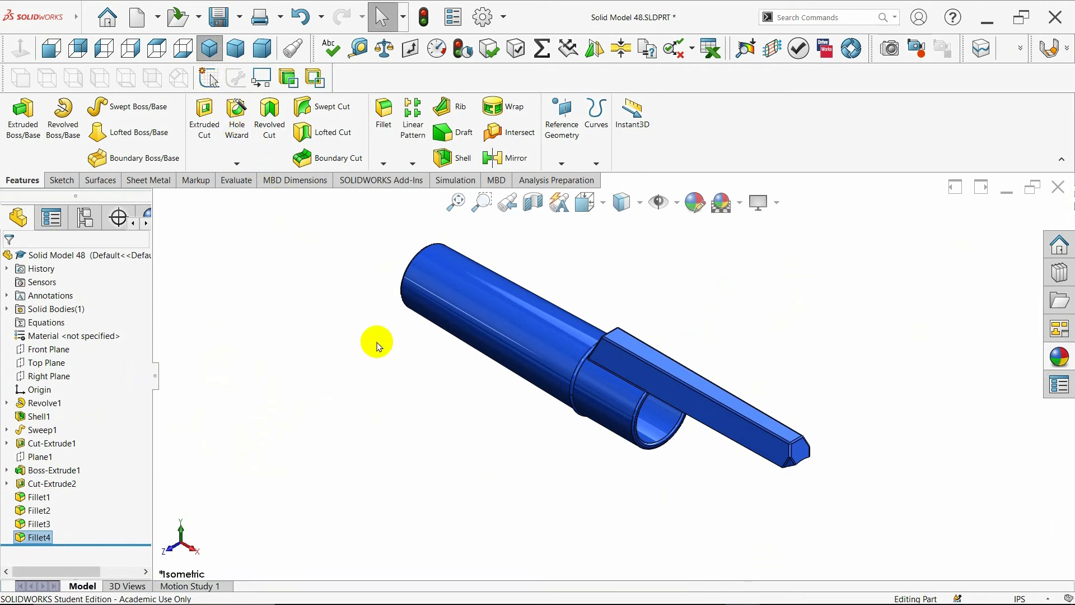
pyautogui.moveTo(515, 427); pyautogui.dragTo(535, 365, button='middle')
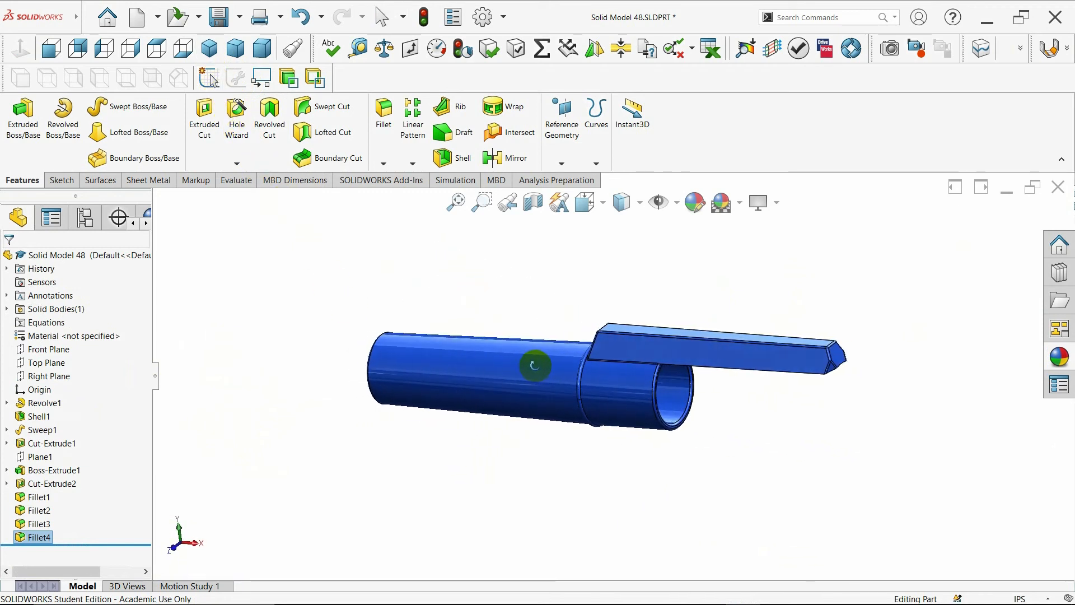
pyautogui.click(214, 50)
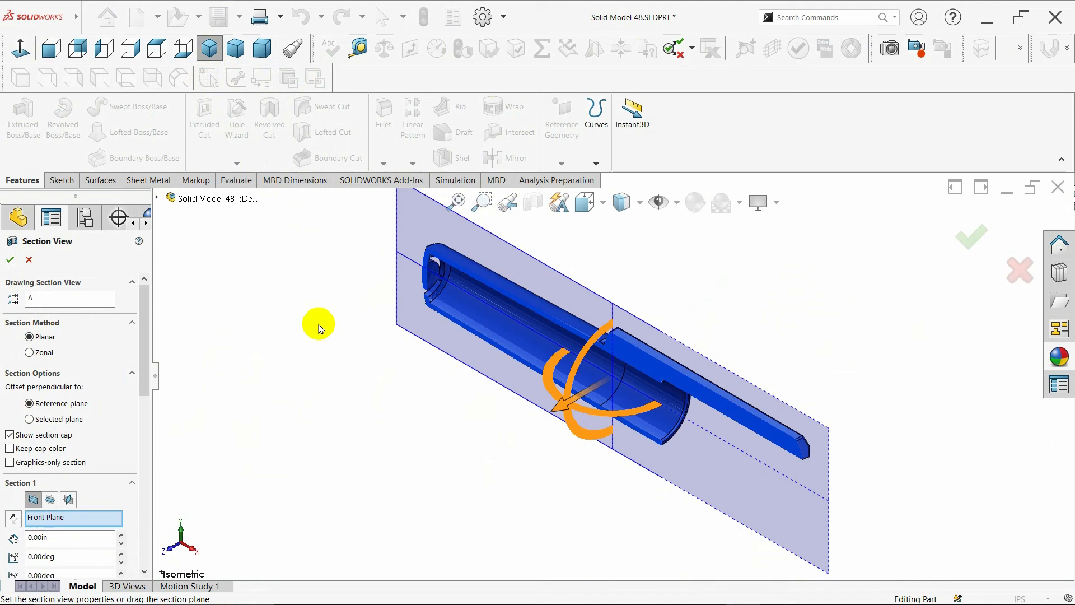
pyautogui.click(10, 260)
pyautogui.moveTo(437, 415); pyautogui.dragTo(518, 396, button='middle')
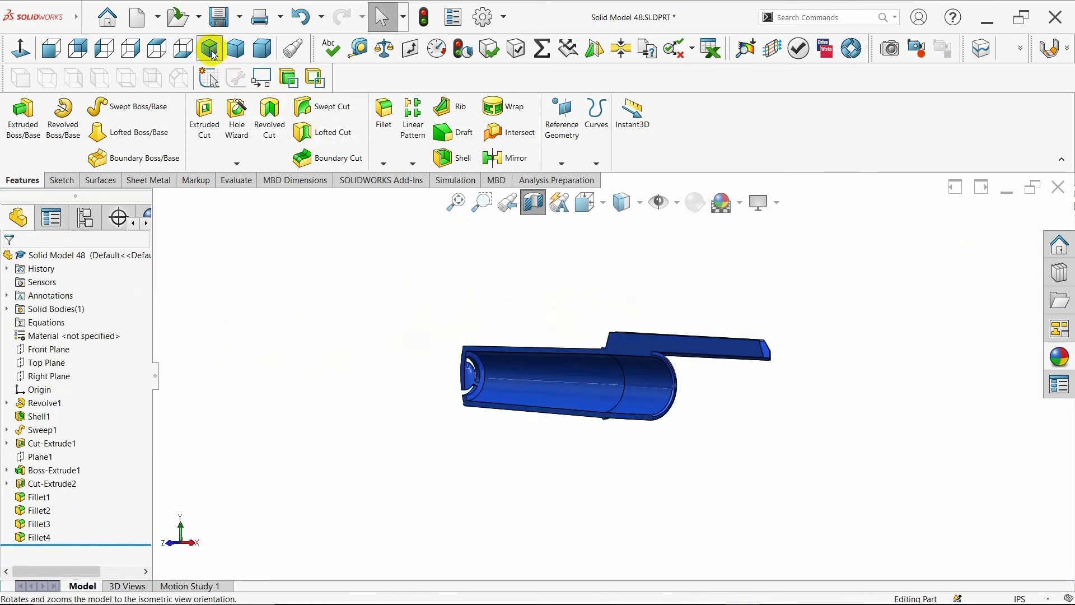
pyautogui.click(213, 55)
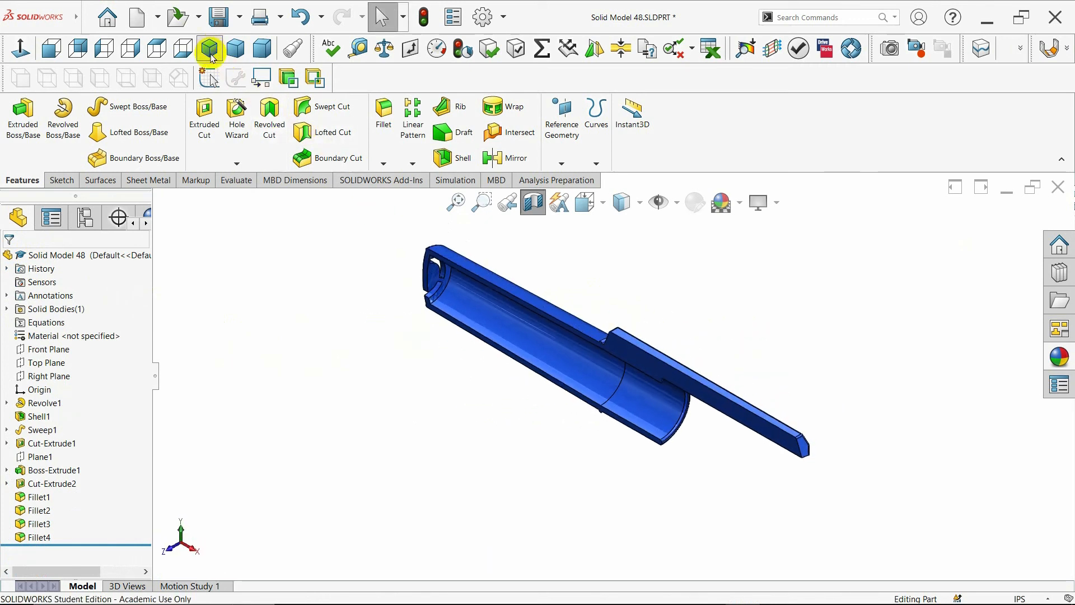
pyautogui.click(534, 204)
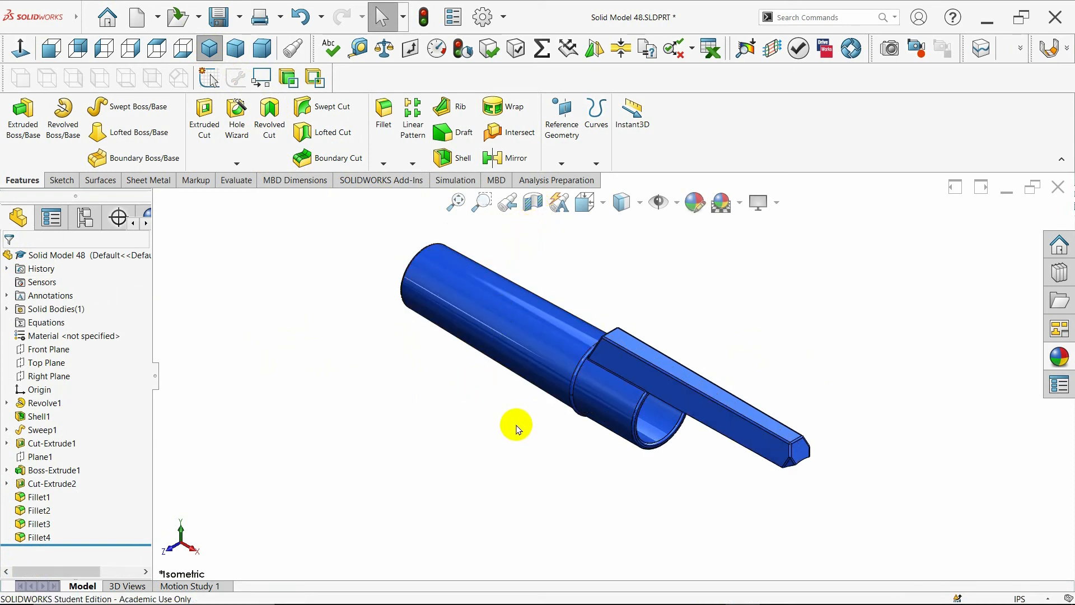
# - Review the finished part from isometric, trimetric and dimetric orientations and switch the display style to shaded
pyautogui.moveTo(369, 295); pyautogui.dragTo(378, 469, button='middle')
pyautogui.scroll(-4, 720, 437)
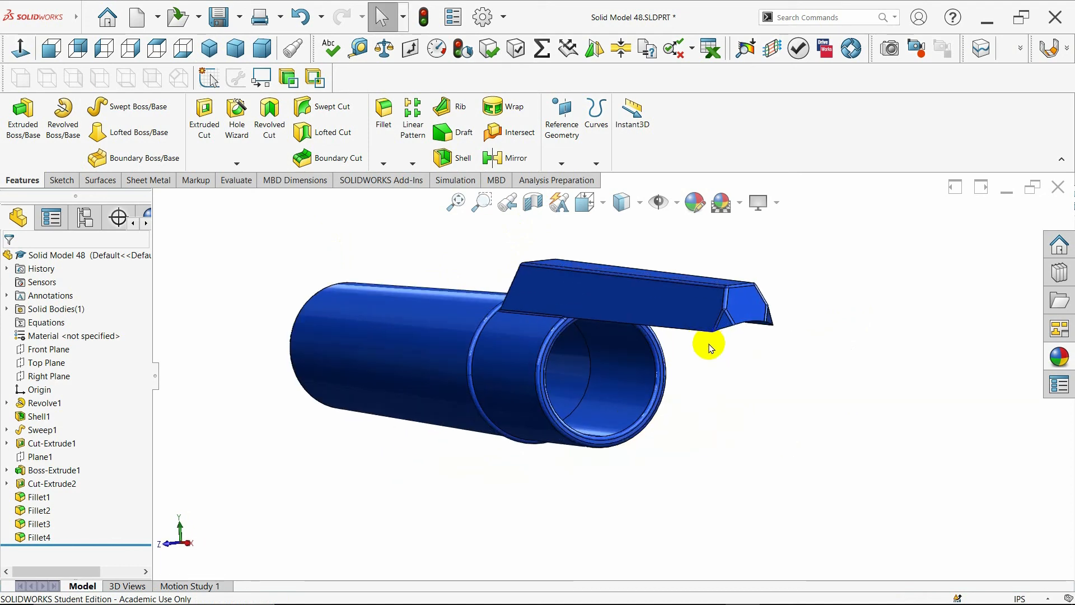
pyautogui.moveTo(429, 336); pyautogui.dragTo(303, 313, button='middle')
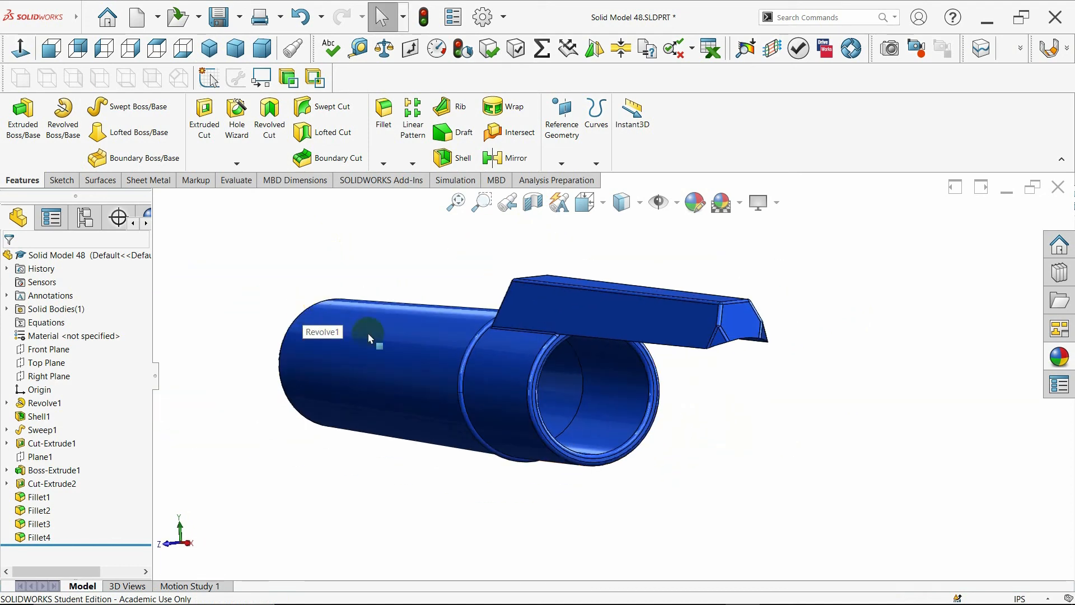
pyautogui.moveTo(369, 338); pyautogui.dragTo(425, 381, button='middle')
pyautogui.click(211, 55)
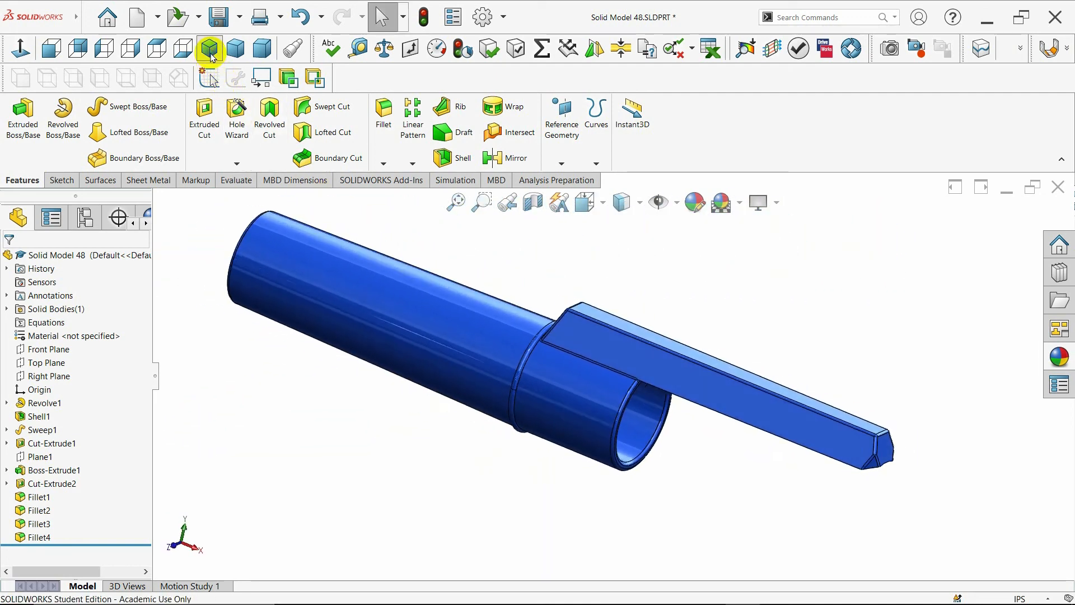
pyautogui.click(236, 54)
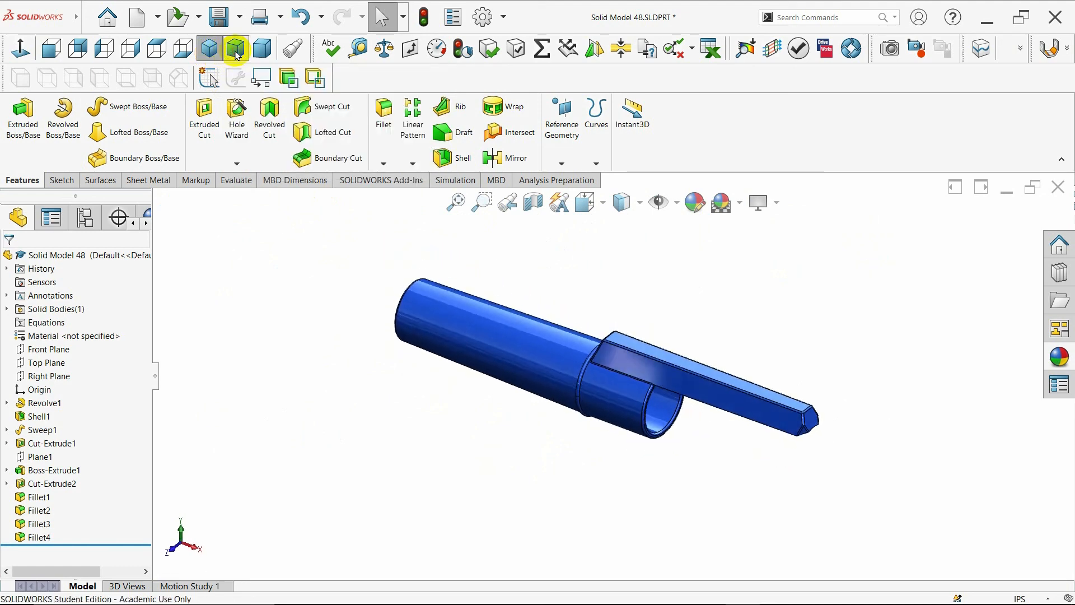
pyautogui.click(263, 54)
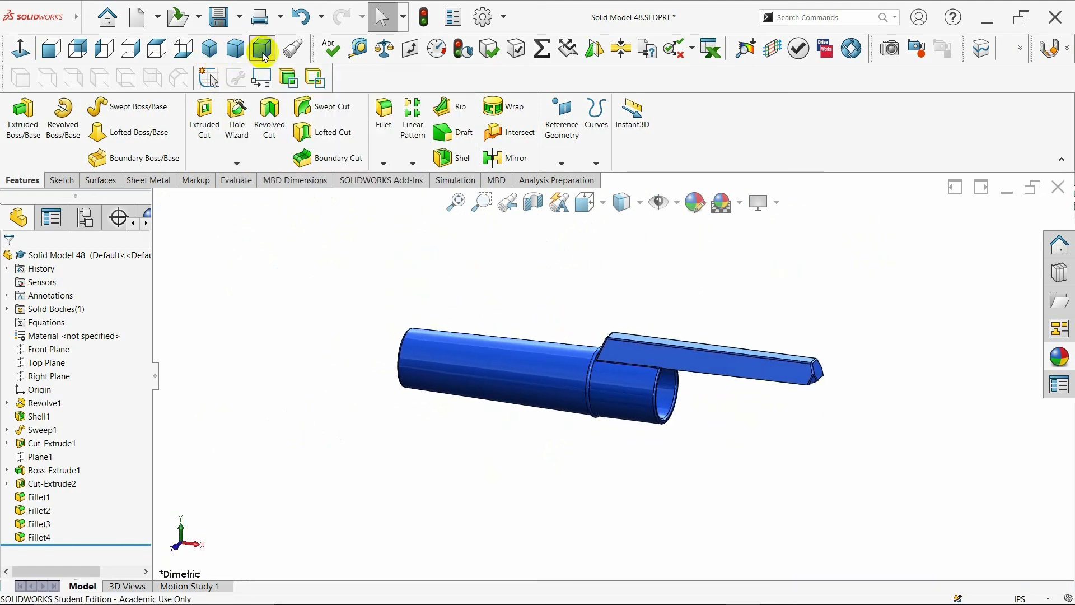
pyautogui.click(208, 54)
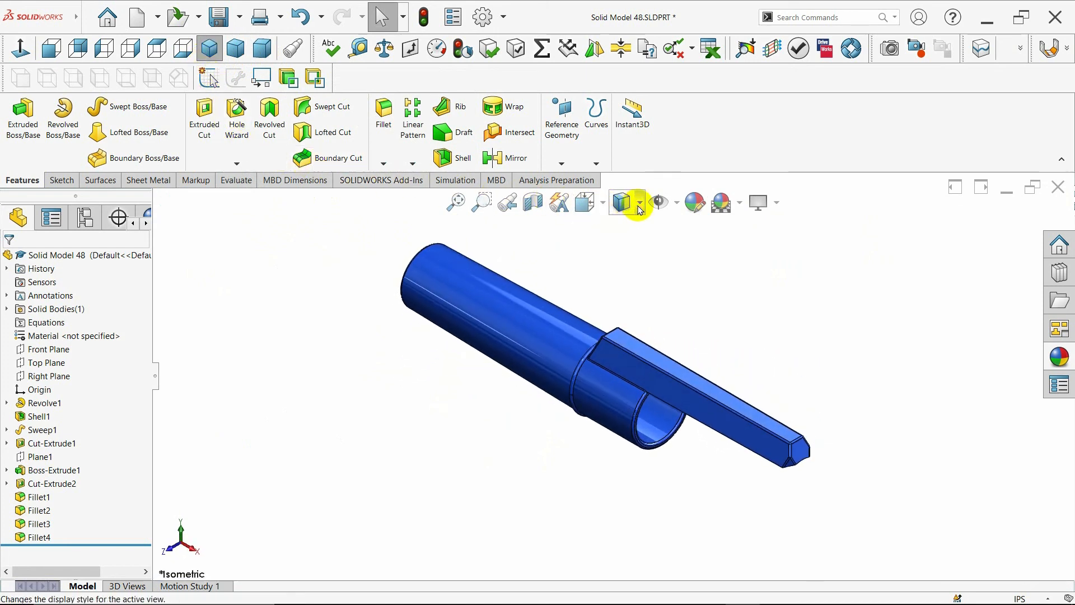
pyautogui.click(624, 255)
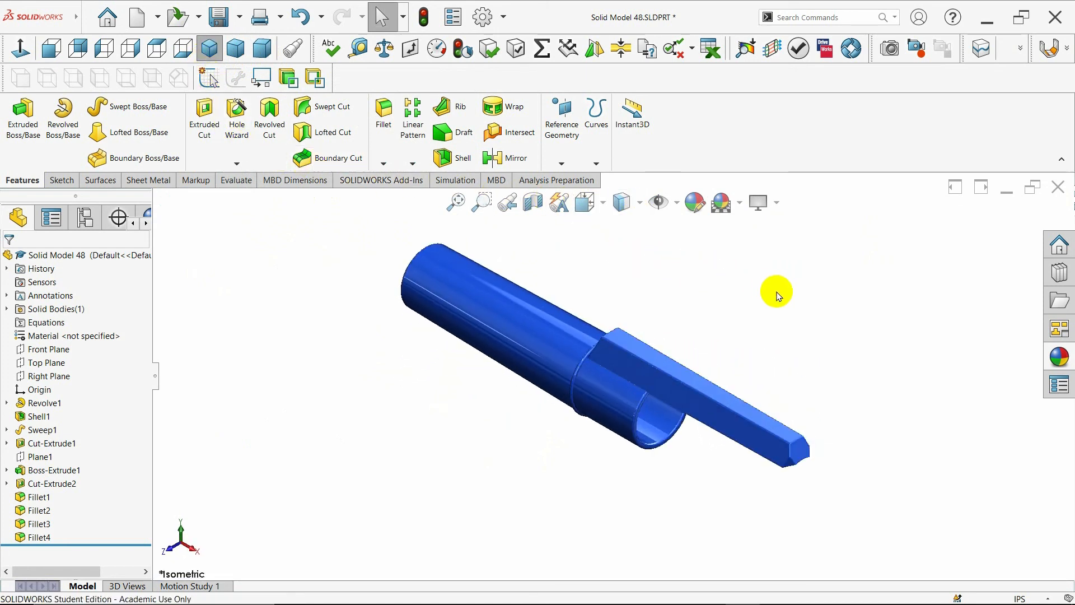